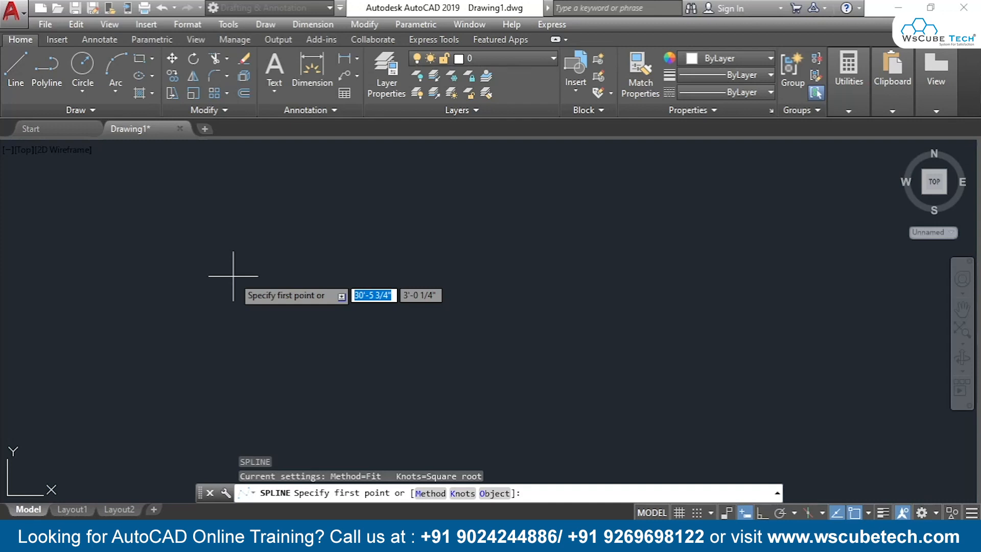
{"action": "left_click", "coordinate": [427, 495]}
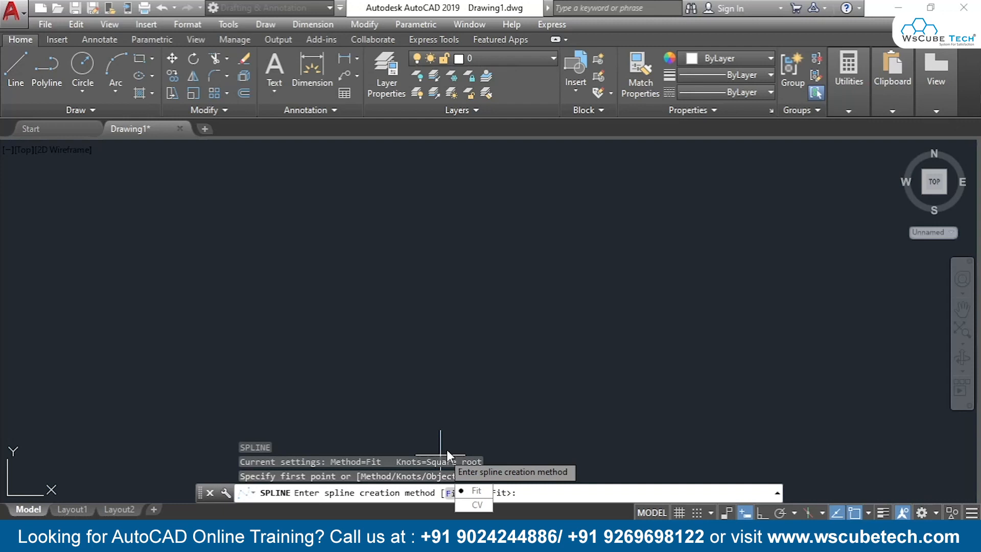
{"action": "key", "text": "Escape"}
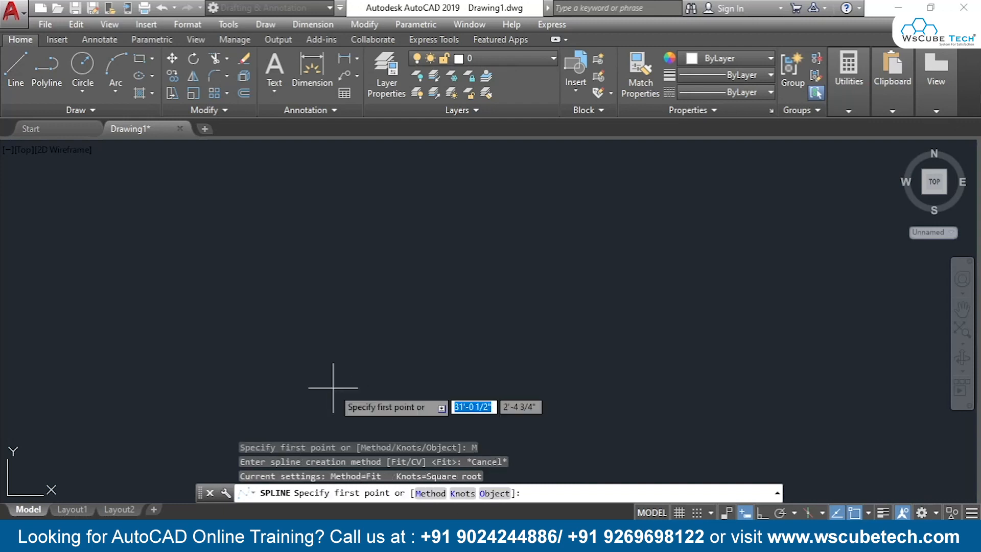
{"action": "key", "text": "Escape"}
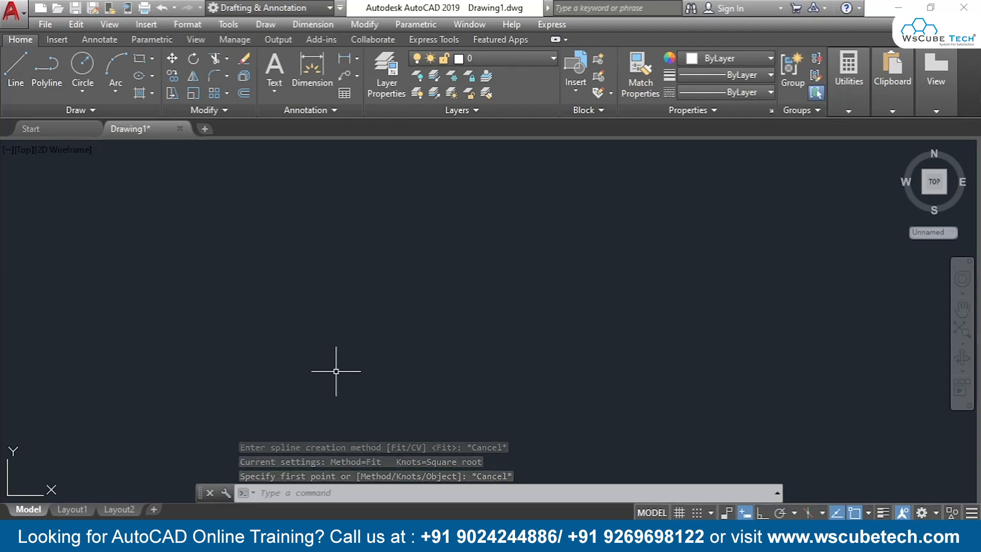
{"action": "left_click", "coordinate": [93, 106]}
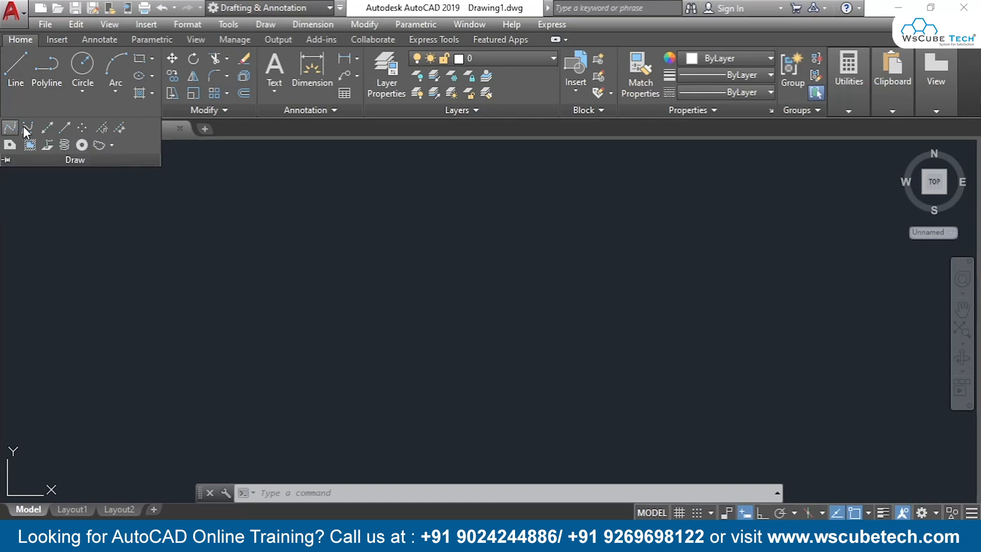
{"action": "left_click", "coordinate": [145, 311]}
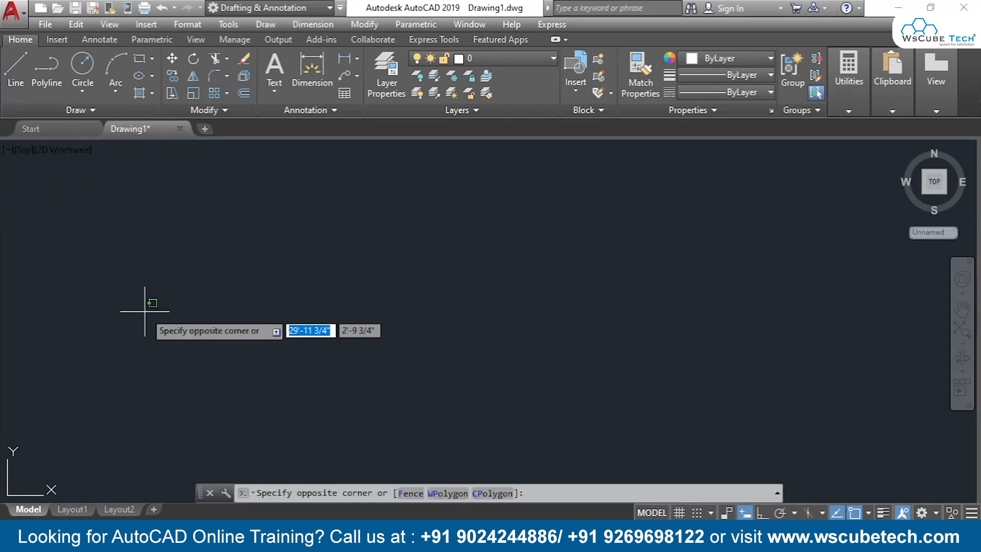
- Turn on Ortho mode and draw a single vertical line as a divider through the middle of the drawing area
{"action": "left_click", "coordinate": [20, 73]}
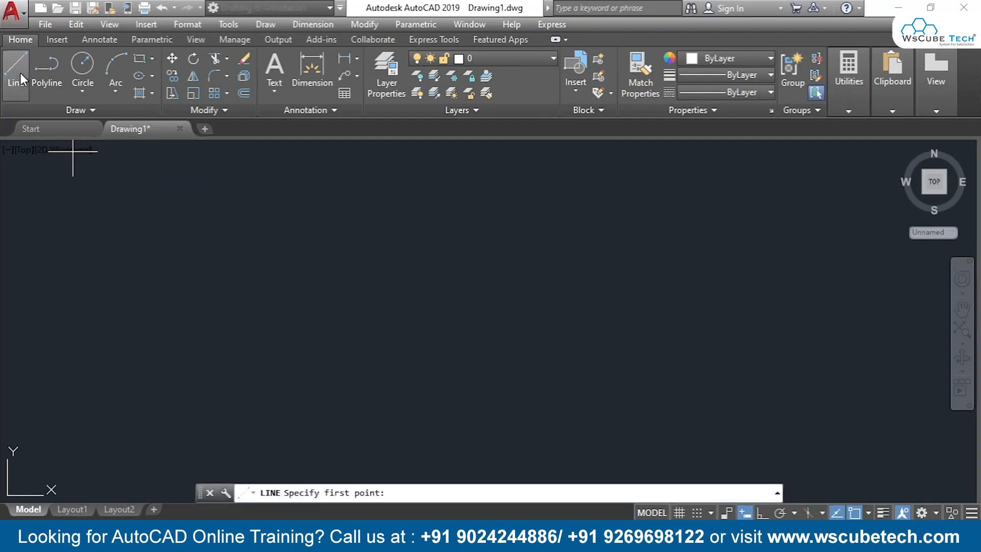
{"action": "key", "text": "F8"}
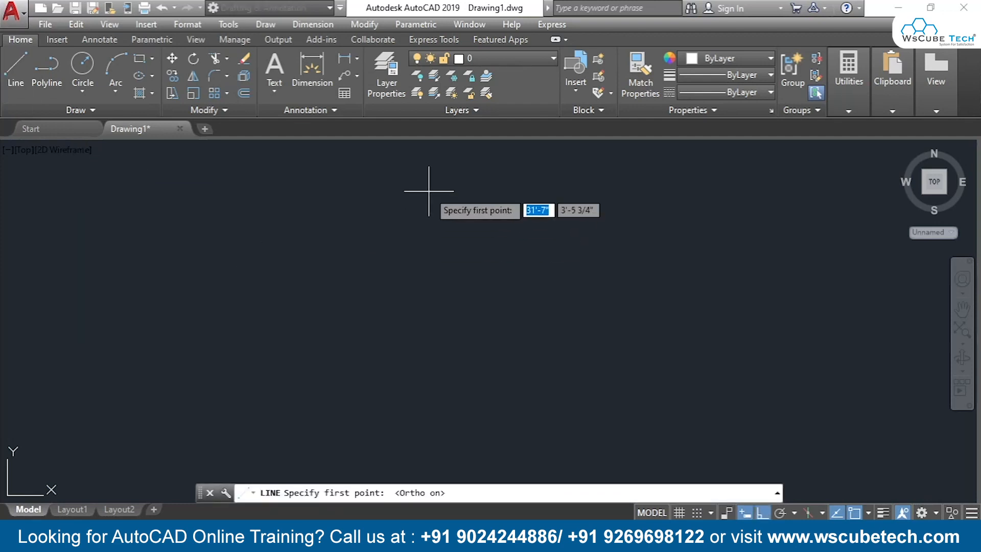
{"action": "left_click", "coordinate": [448, 188]}
{"action": "left_click", "coordinate": [450, 442]}
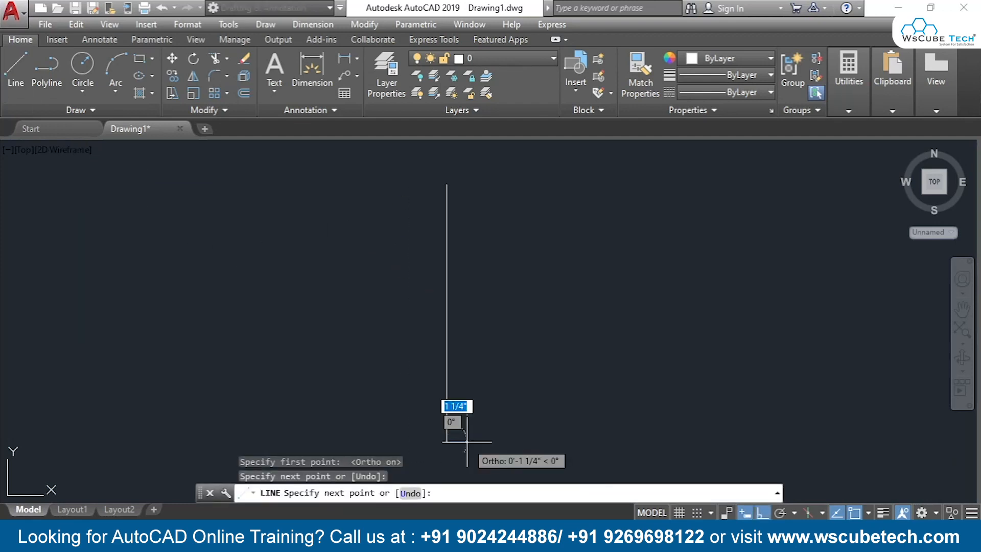
{"action": "key", "text": "Return"}
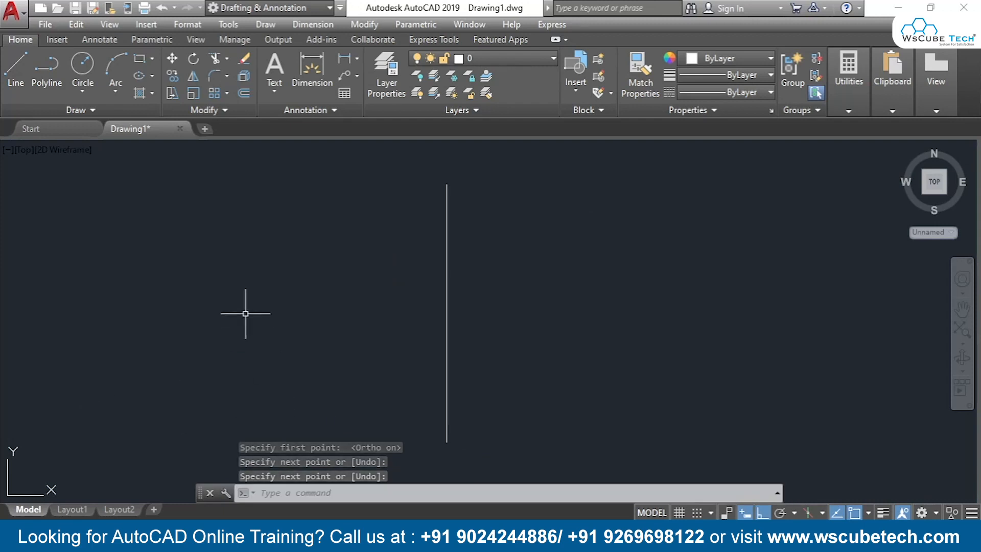
- With Ortho off, draw an open wavy Spline Fit curve through eight fit points on the near side of the divider's left
{"action": "left_click", "coordinate": [81, 112]}
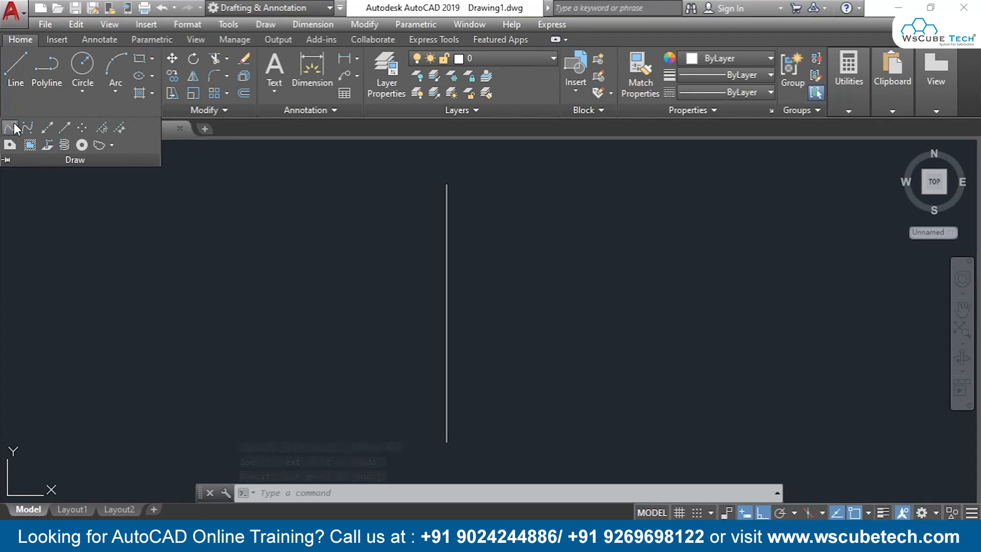
{"action": "left_click", "coordinate": [17, 131]}
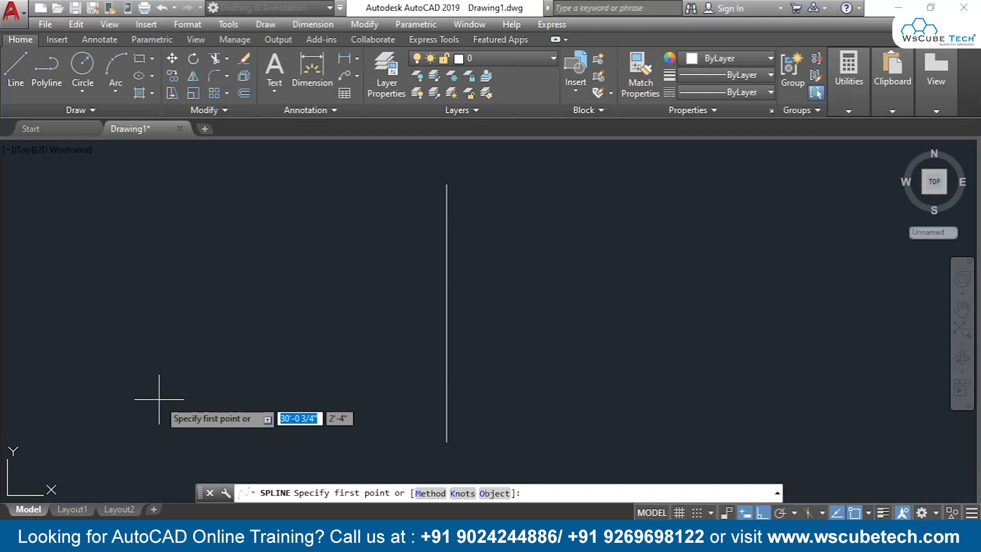
{"action": "left_click", "coordinate": [43, 344]}
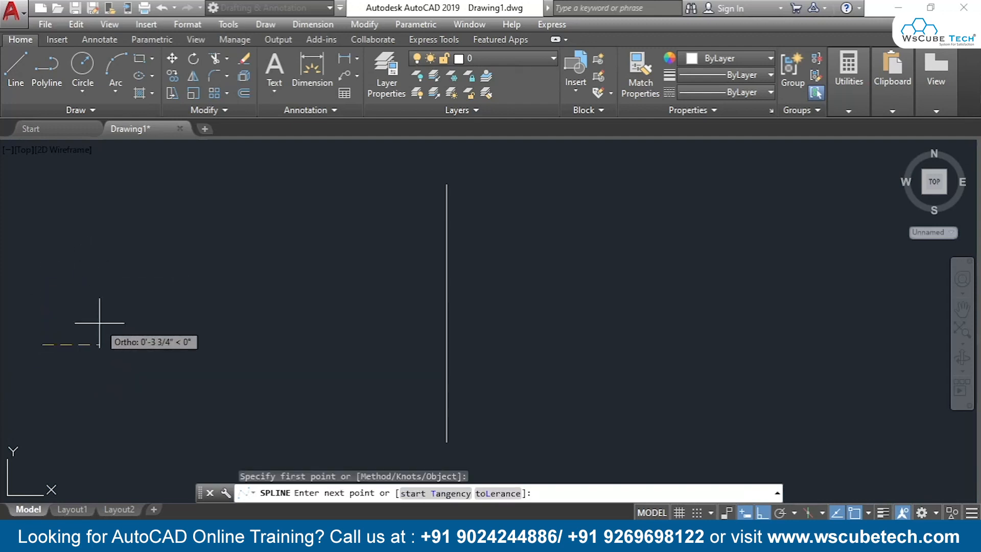
{"action": "key", "text": "F8"}
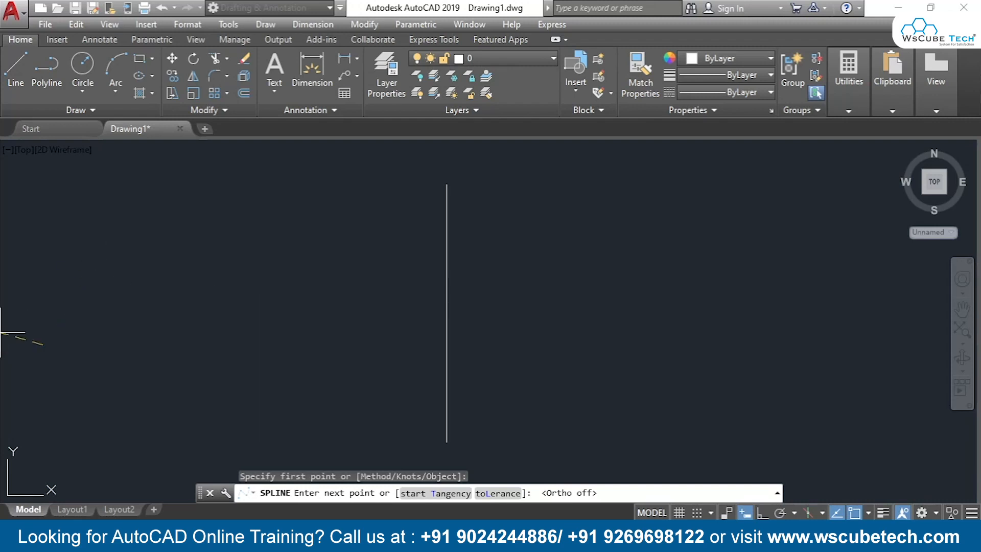
{"action": "left_click", "coordinate": [53, 289]}
{"action": "left_click", "coordinate": [117, 291]}
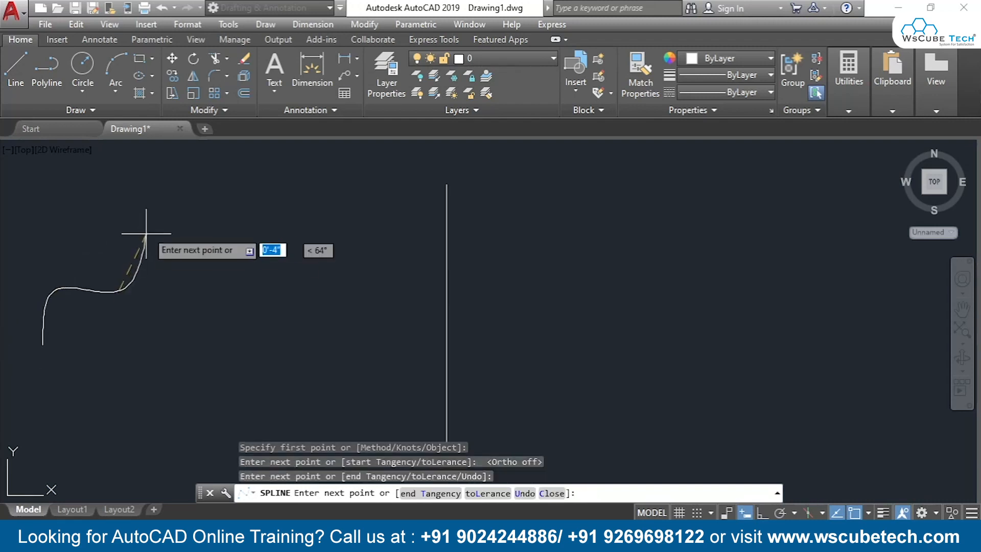
{"action": "left_click", "coordinate": [146, 228]}
{"action": "left_click", "coordinate": [259, 301]}
{"action": "left_click", "coordinate": [307, 369]}
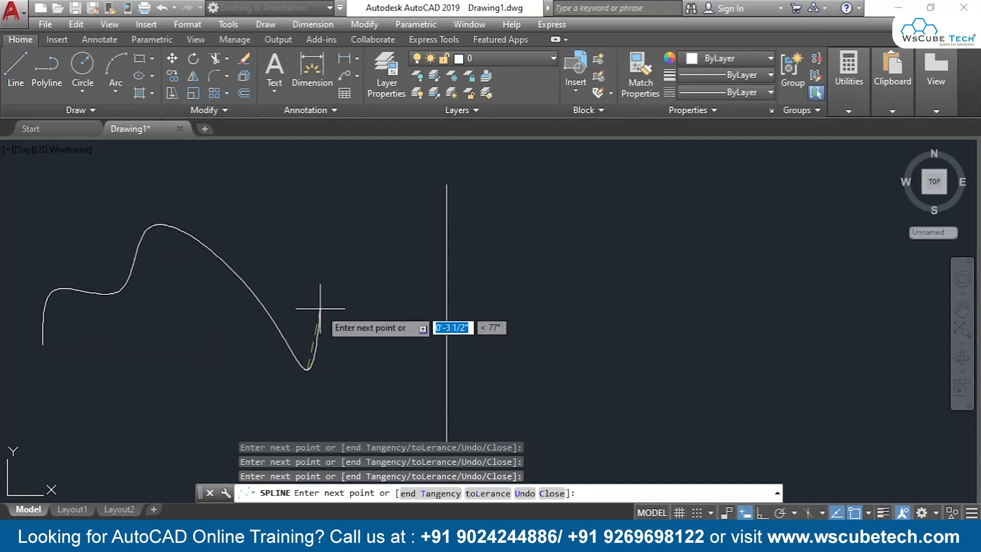
{"action": "left_click", "coordinate": [335, 205]}
{"action": "left_click", "coordinate": [407, 303]}
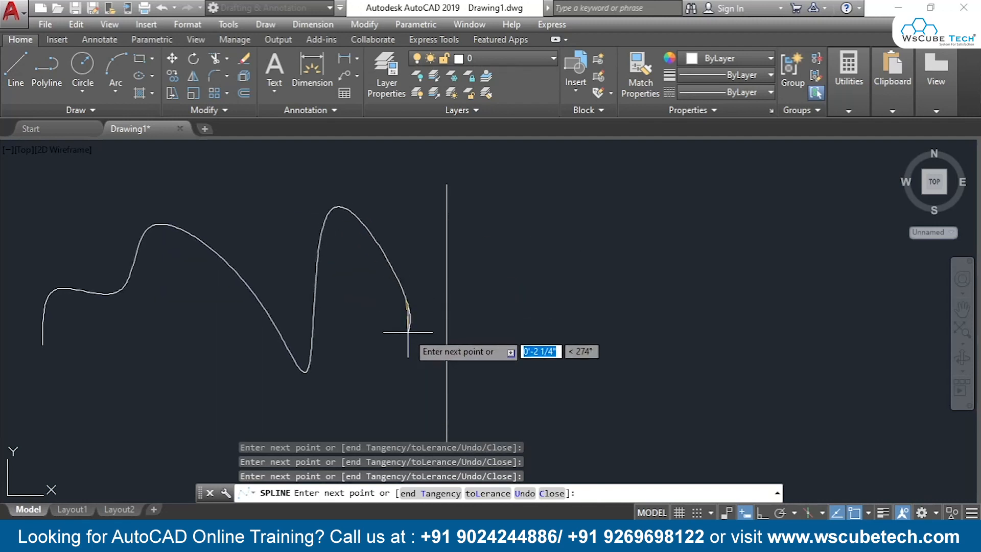
{"action": "key", "text": "Return"}
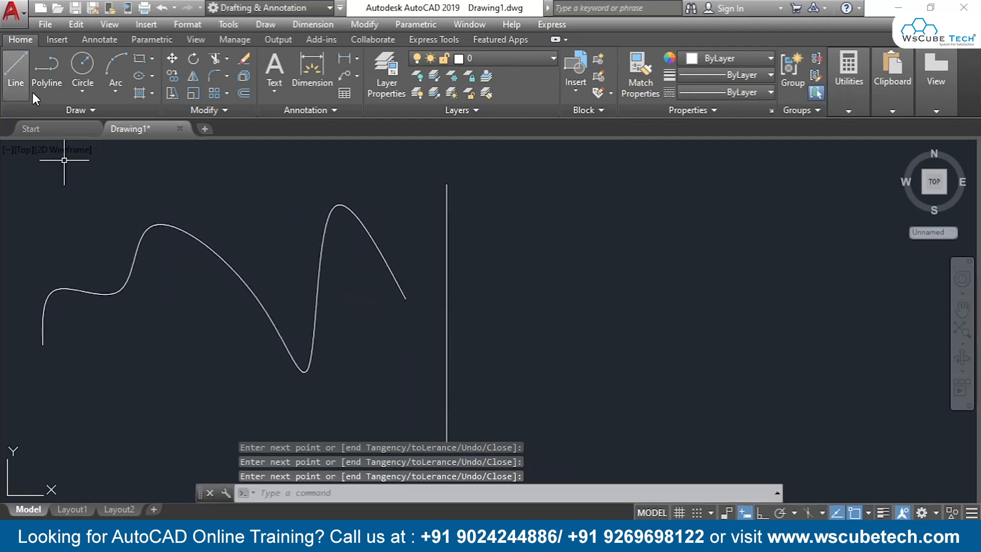
- Draw an open zigzag Spline CV curve with seven control vertices to the right of the vertical divider line
{"action": "left_click", "coordinate": [79, 109]}
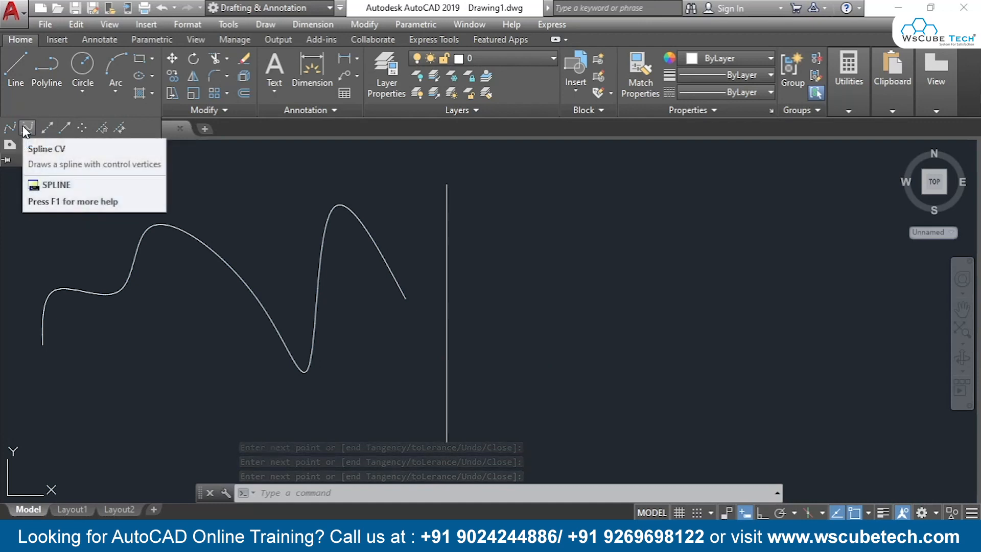
{"action": "left_click", "coordinate": [24, 130]}
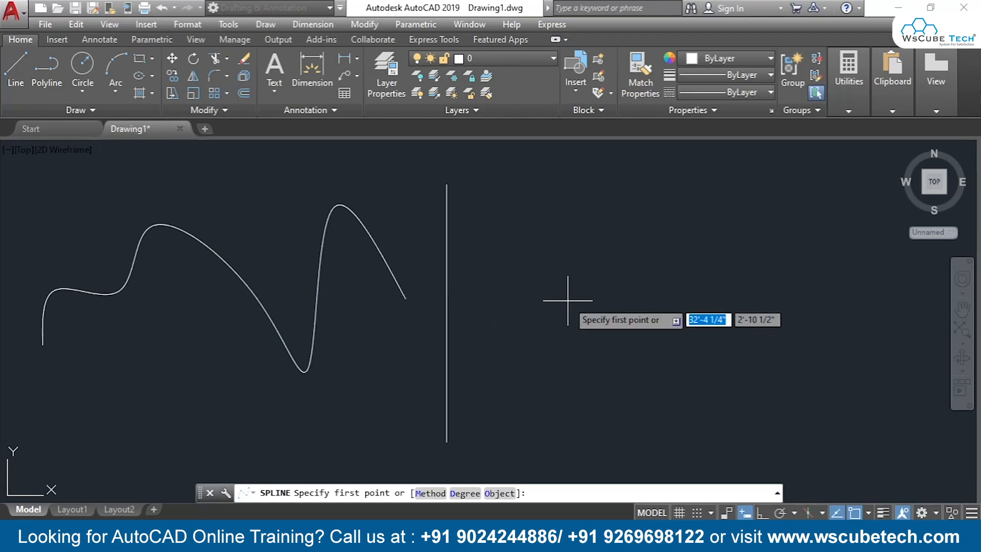
{"action": "left_click", "coordinate": [529, 290]}
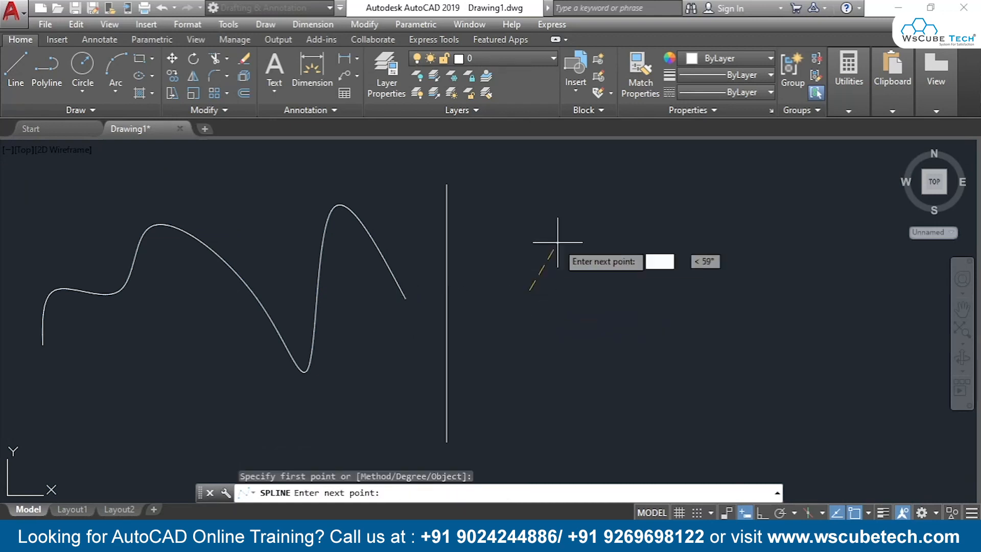
{"action": "left_click", "coordinate": [576, 220]}
{"action": "left_click", "coordinate": [688, 353]}
{"action": "left_click", "coordinate": [699, 217]}
{"action": "left_click", "coordinate": [790, 339]}
{"action": "left_click", "coordinate": [804, 219]}
{"action": "left_click", "coordinate": [864, 325]}
{"action": "key", "text": "Return"}
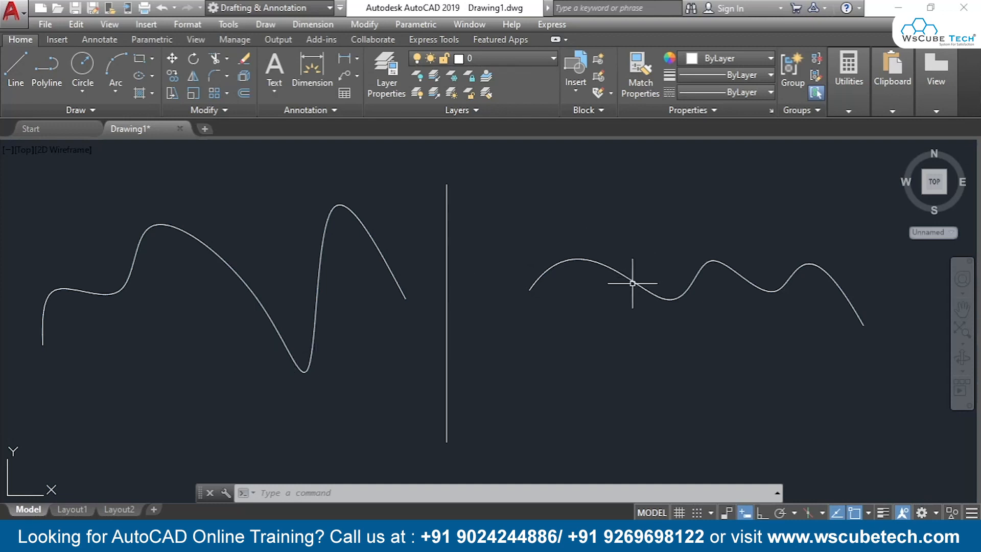
- Select both splines and stretch the fit point at the fit spline's last peak upward and to the right
{"action": "left_click", "coordinate": [317, 281]}
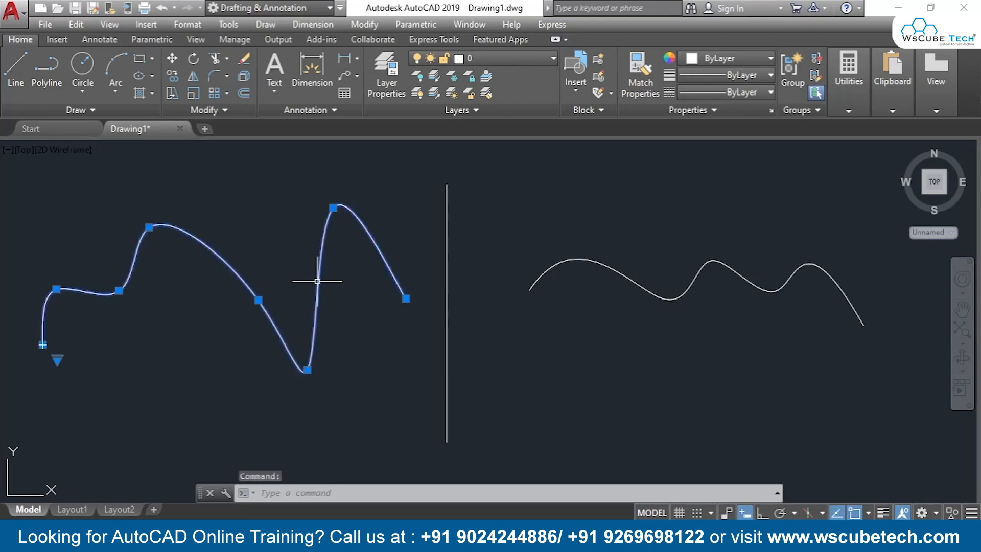
{"action": "left_click", "coordinate": [553, 266]}
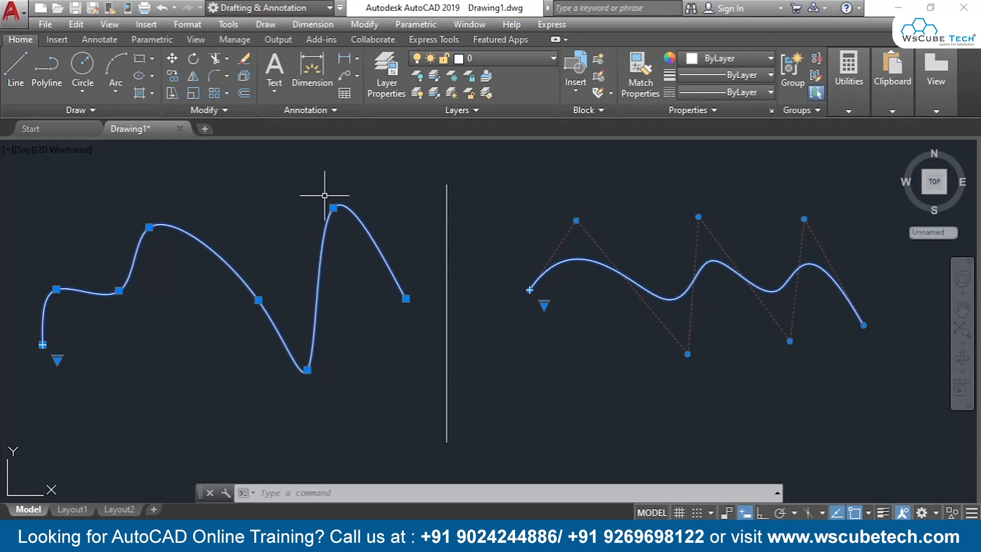
{"action": "mouse_move", "coordinate": [333, 208]}
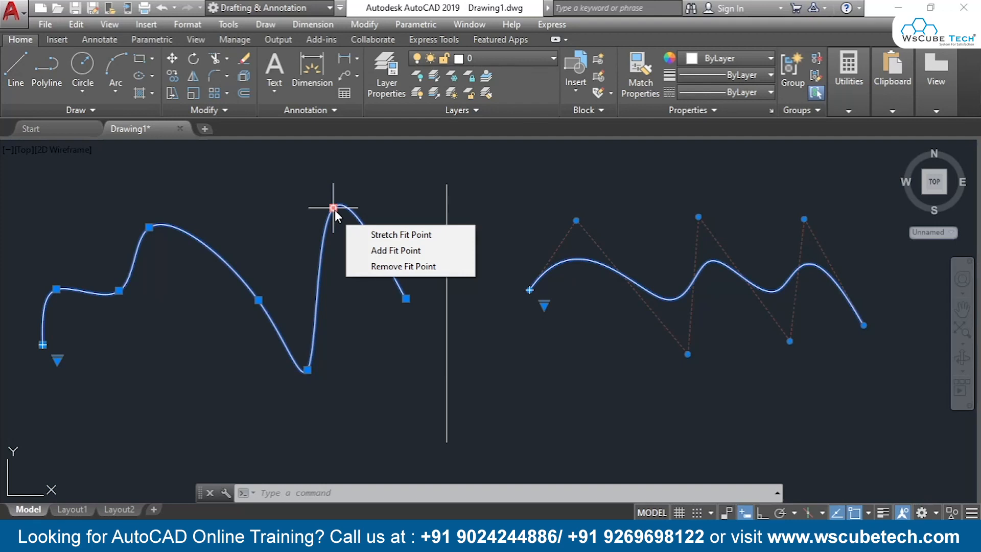
{"action": "left_click", "coordinate": [376, 236]}
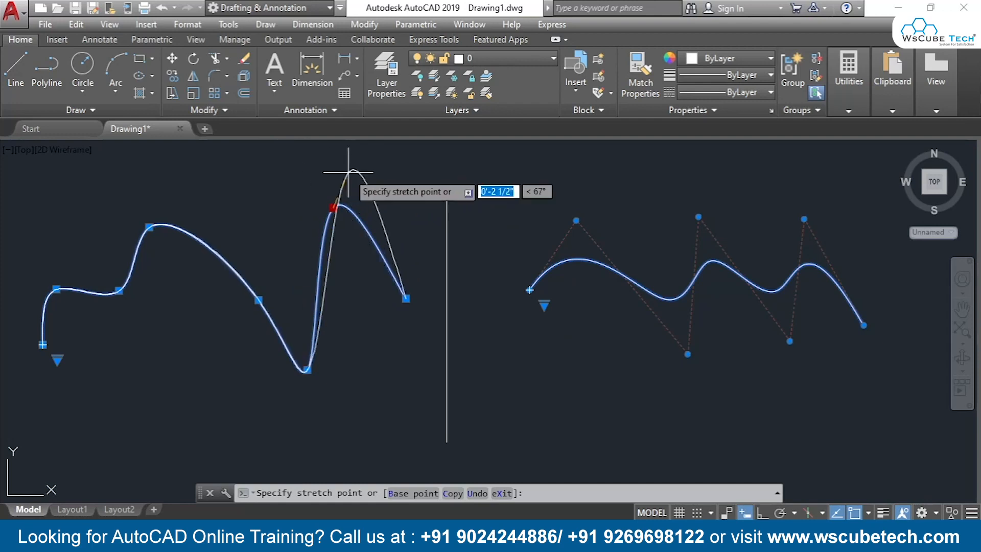
{"action": "left_click", "coordinate": [374, 174]}
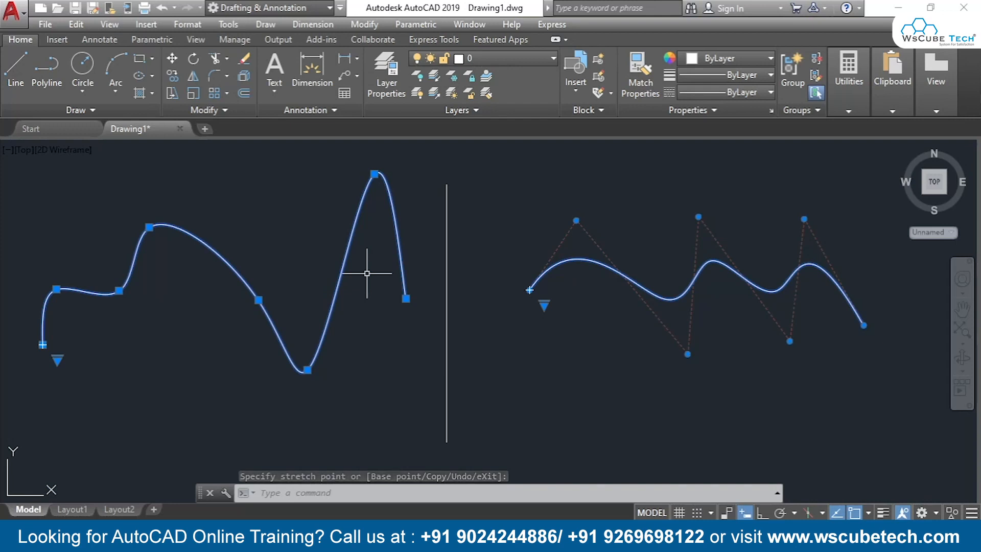
- Add two fit points to the fit spline, one just after its highest peak and one between the deepest trough and that peak
{"action": "mouse_move", "coordinate": [375, 173]}
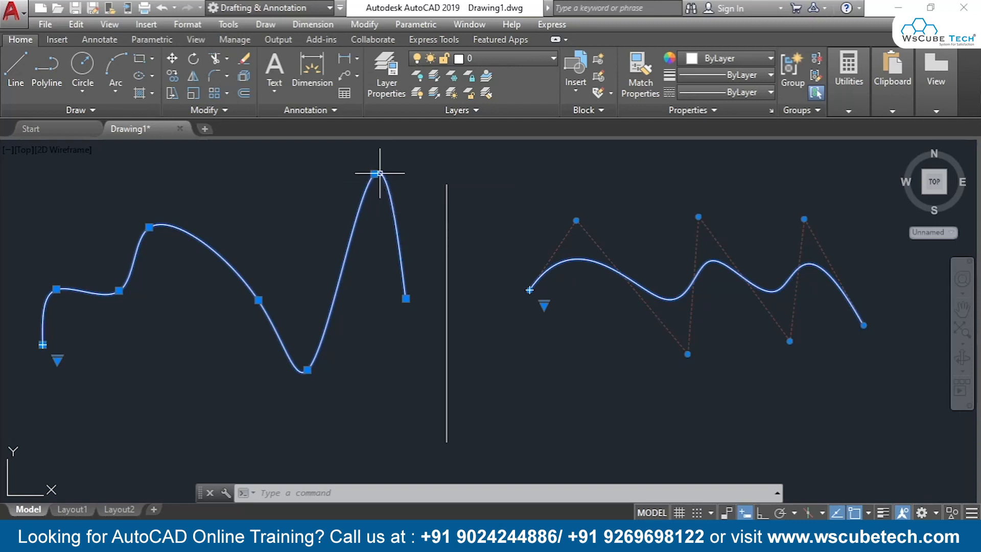
{"action": "left_click", "coordinate": [415, 218]}
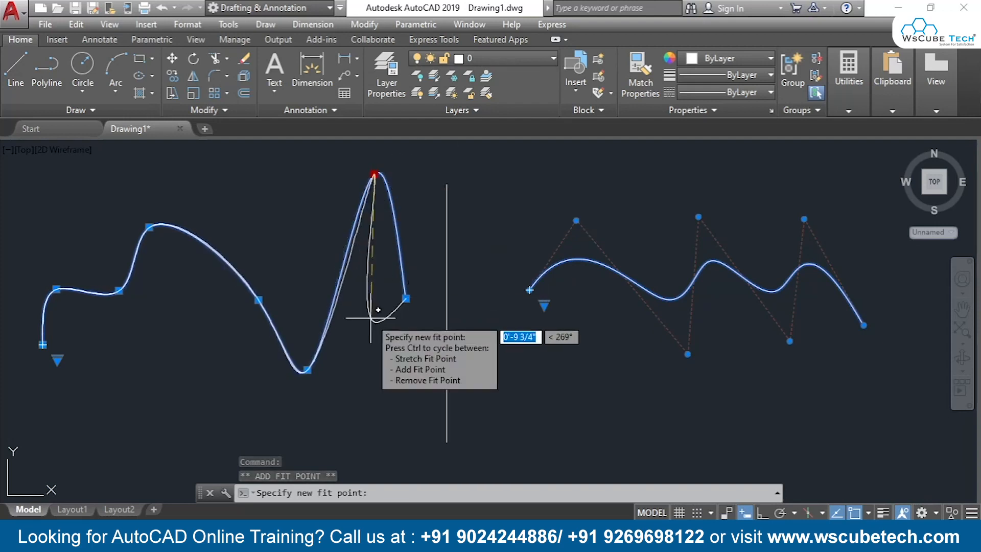
{"action": "left_click", "coordinate": [398, 189]}
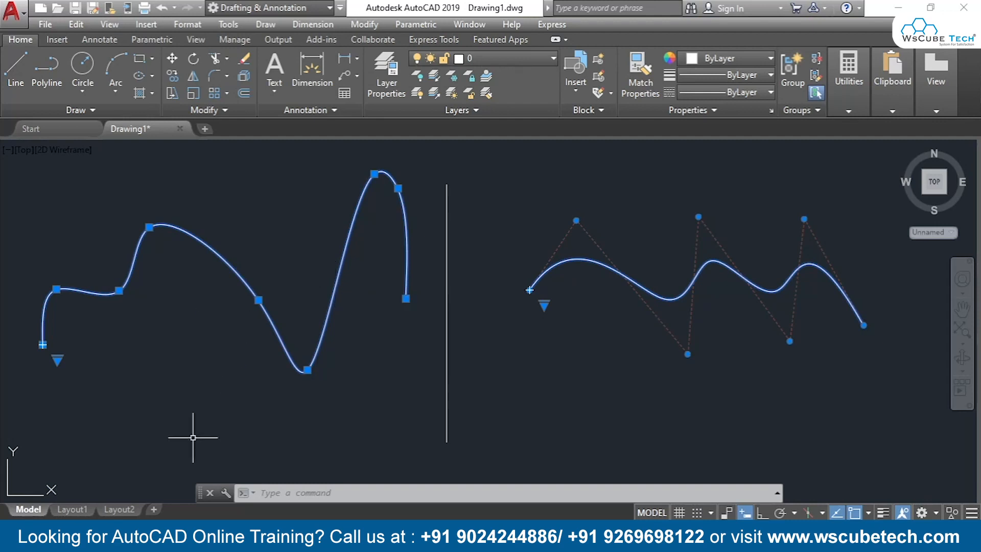
{"action": "mouse_move", "coordinate": [307, 370]}
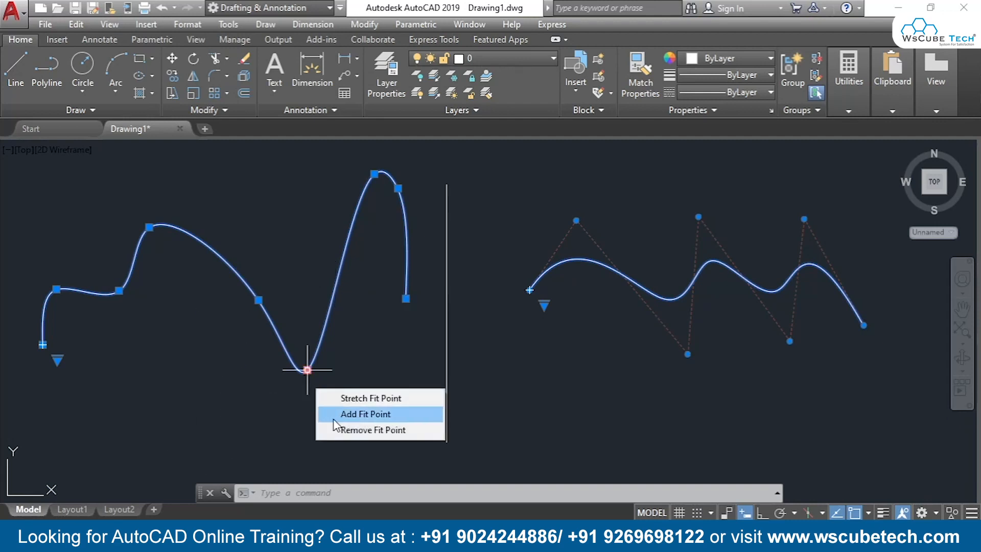
{"action": "left_click", "coordinate": [352, 411]}
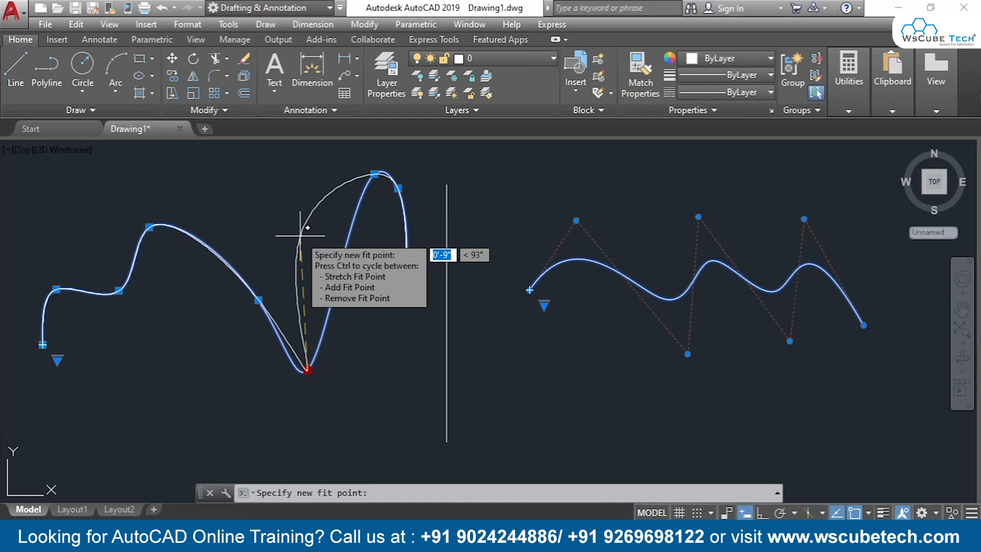
{"action": "left_click", "coordinate": [328, 208]}
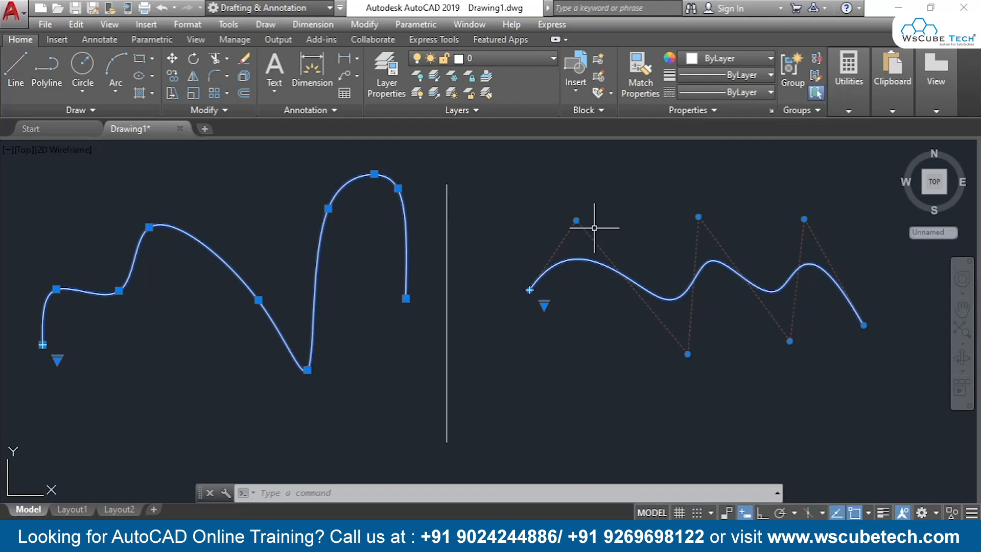
- Refine the control vertices of the CV spline twice at its first peak and once at its second peak
{"action": "mouse_move", "coordinate": [576, 220]}
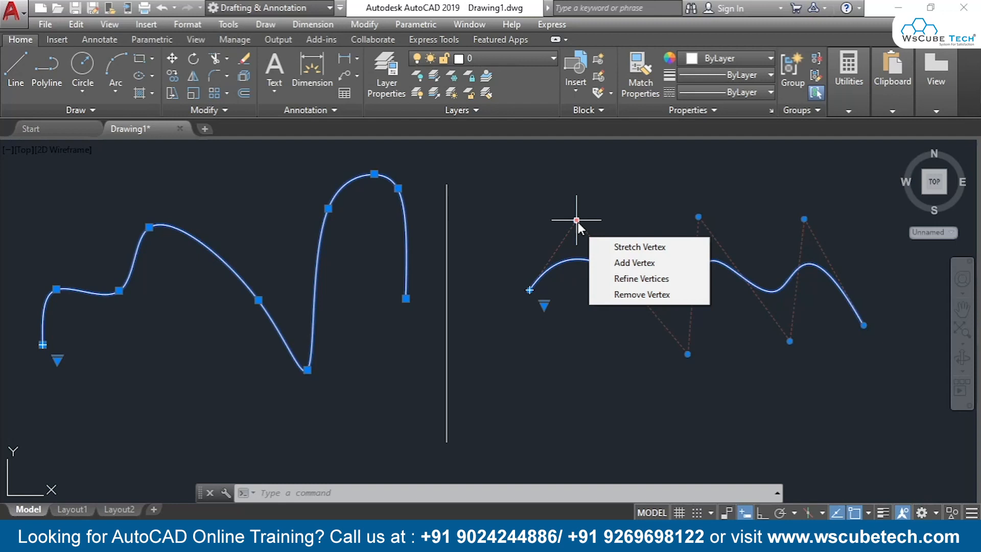
{"action": "left_click", "coordinate": [629, 279]}
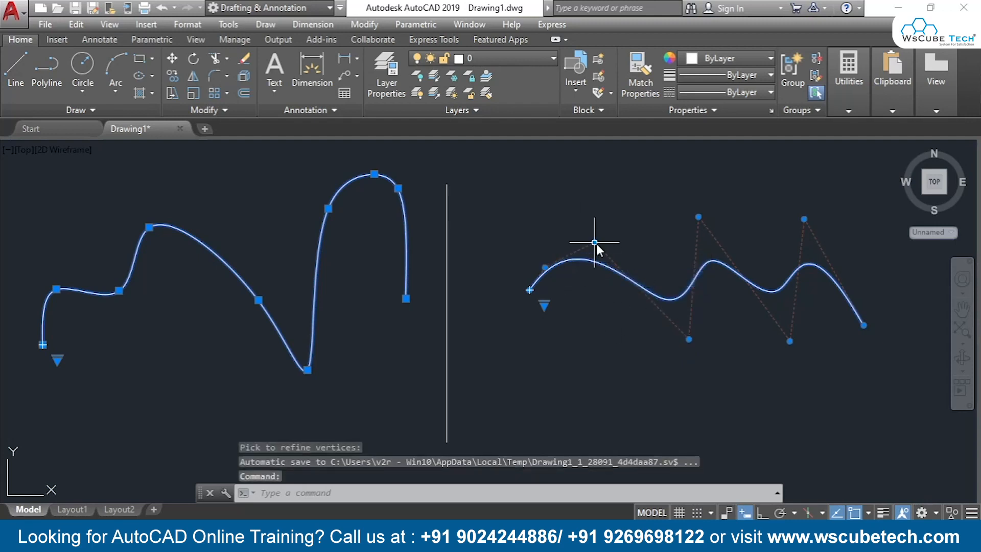
{"action": "mouse_move", "coordinate": [594, 242]}
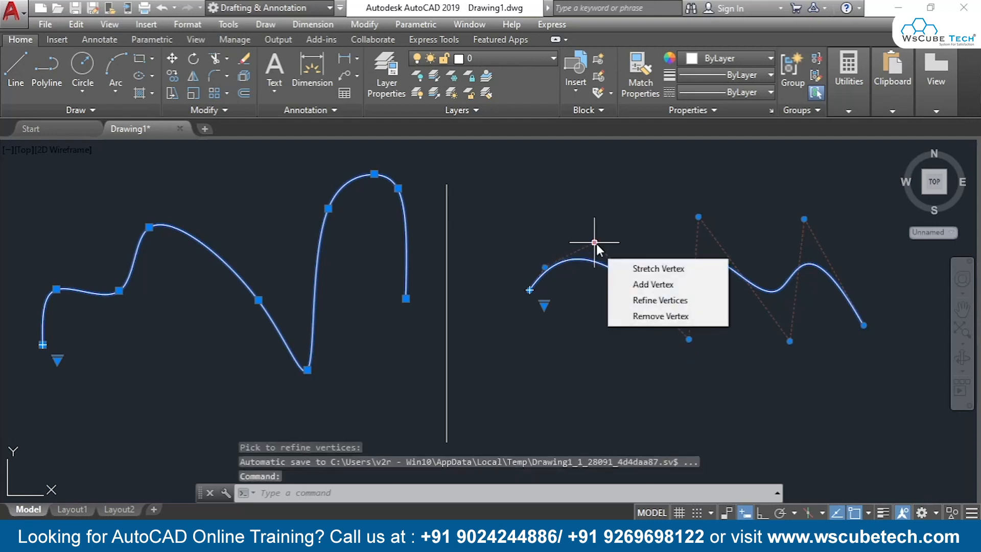
{"action": "left_click", "coordinate": [649, 299]}
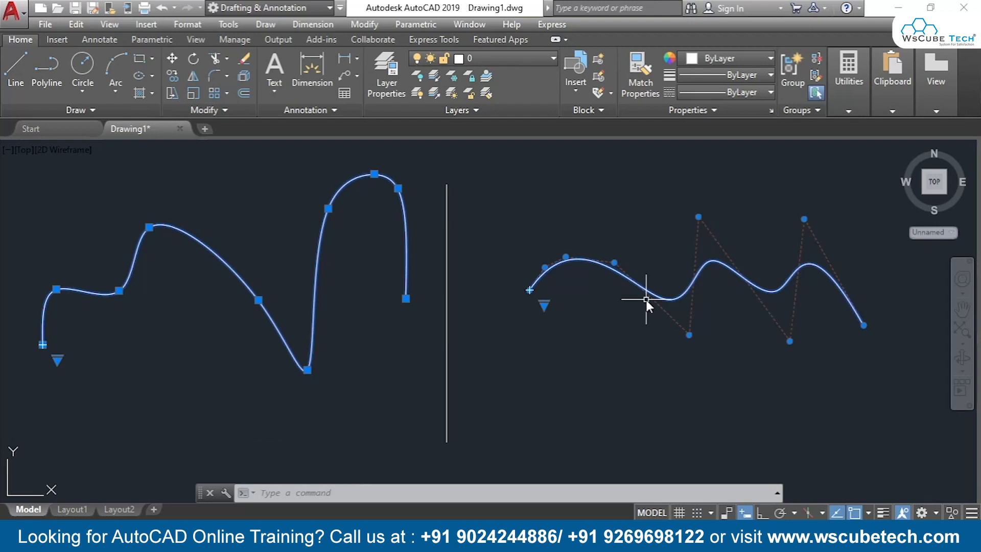
{"action": "mouse_move", "coordinate": [698, 216]}
{"action": "left_click", "coordinate": [749, 275]}
- Remove the left of the two refined vertices at the CV spline's middle peak and stretch the remaining one far up and to the left
{"action": "mouse_move", "coordinate": [694, 265]}
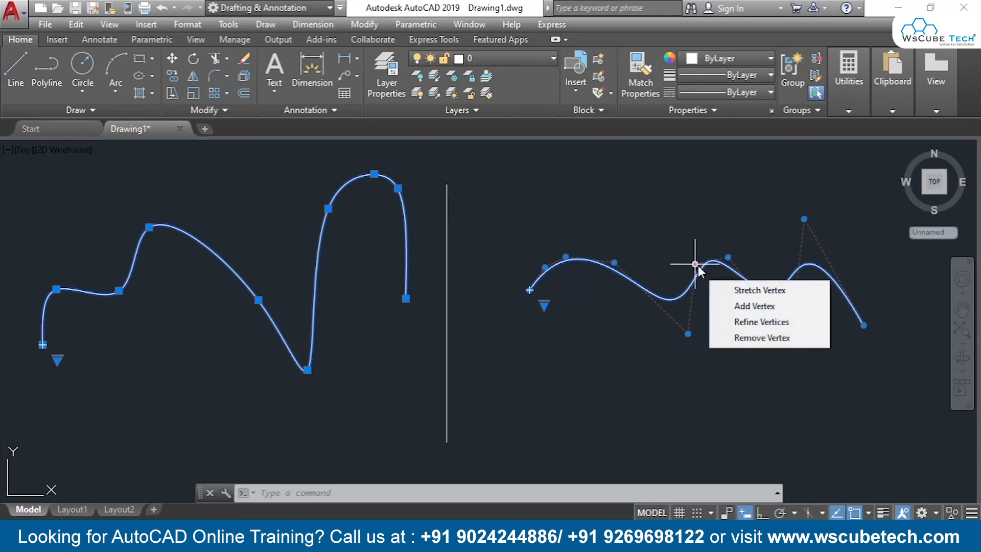
{"action": "left_click", "coordinate": [756, 290]}
{"action": "left_click", "coordinate": [694, 264]}
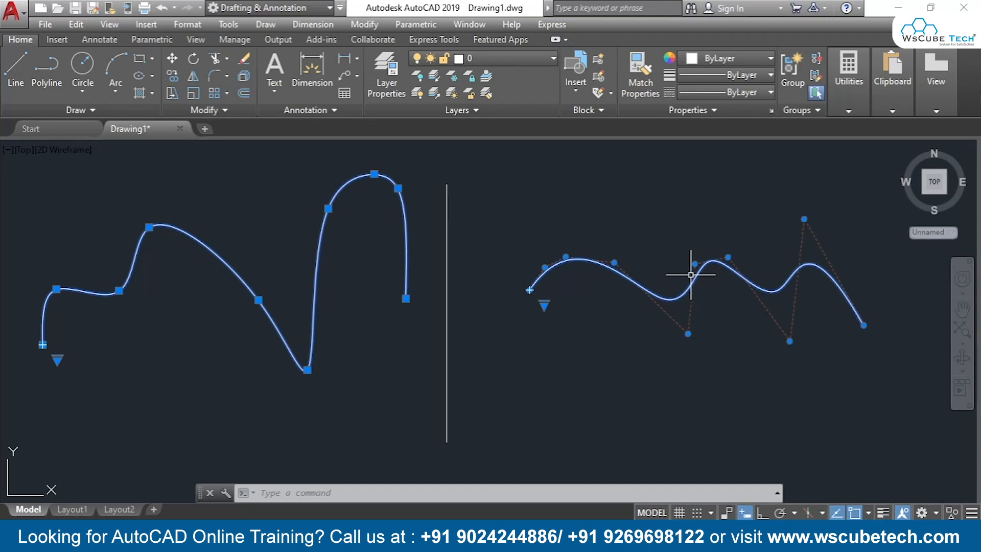
{"action": "mouse_move", "coordinate": [695, 264]}
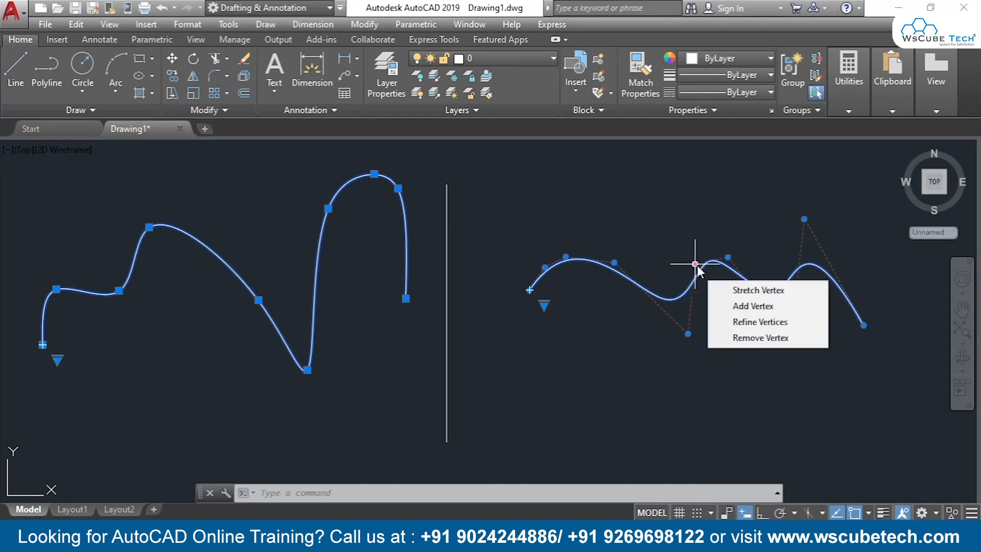
{"action": "left_click", "coordinate": [749, 337]}
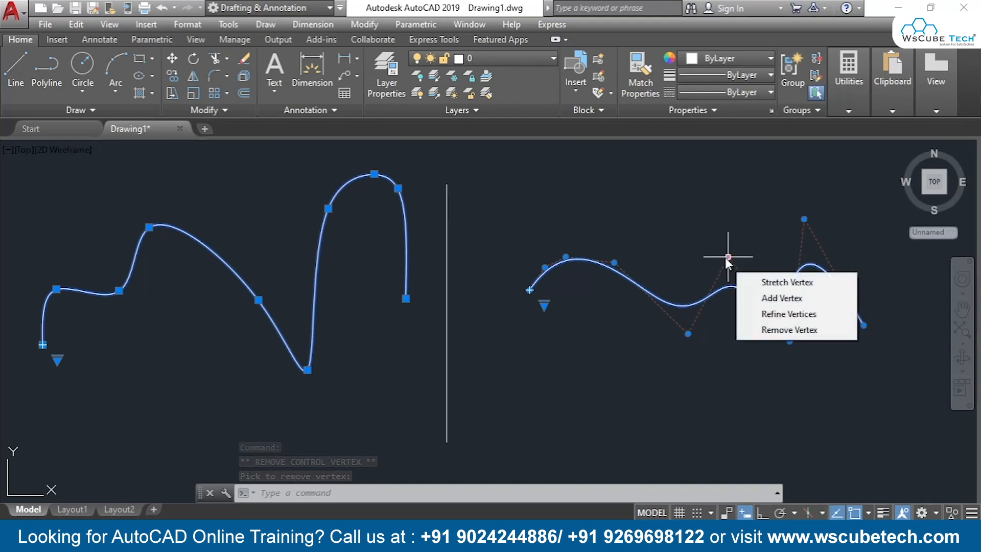
{"action": "left_click", "coordinate": [728, 257]}
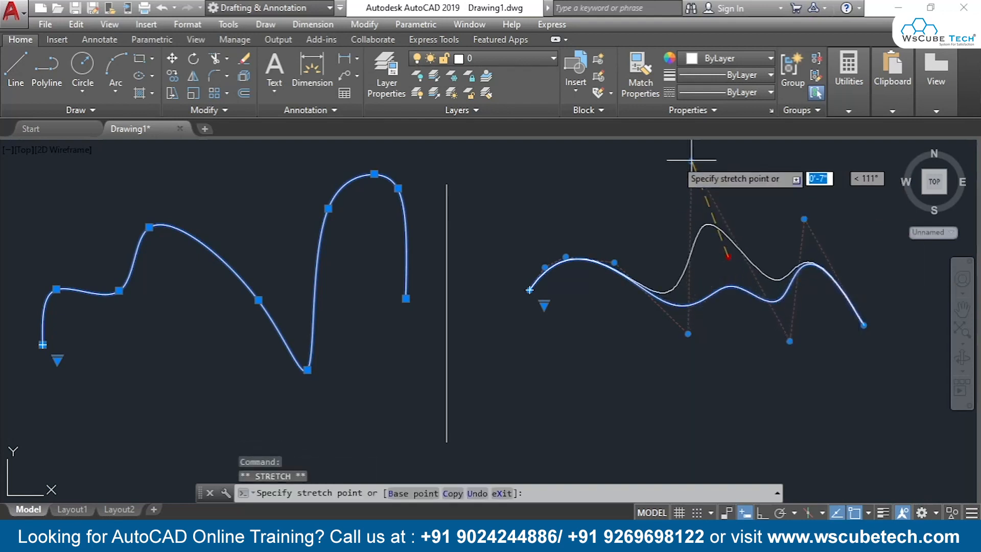
{"action": "left_click", "coordinate": [663, 151]}
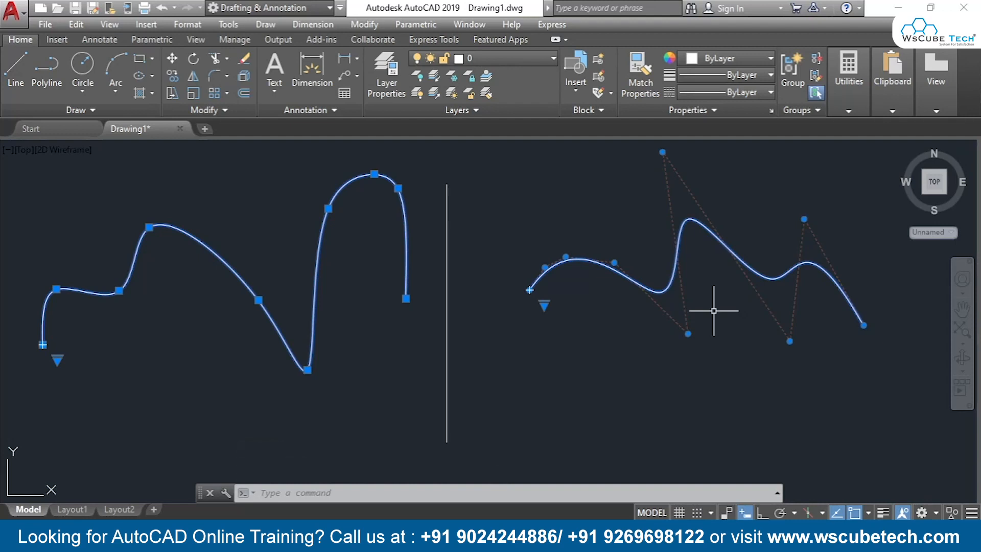
- Erase both splines and the vertical divider line from the drawing
{"action": "key", "text": "ctrl+a"}
{"action": "key", "text": "Delete"}
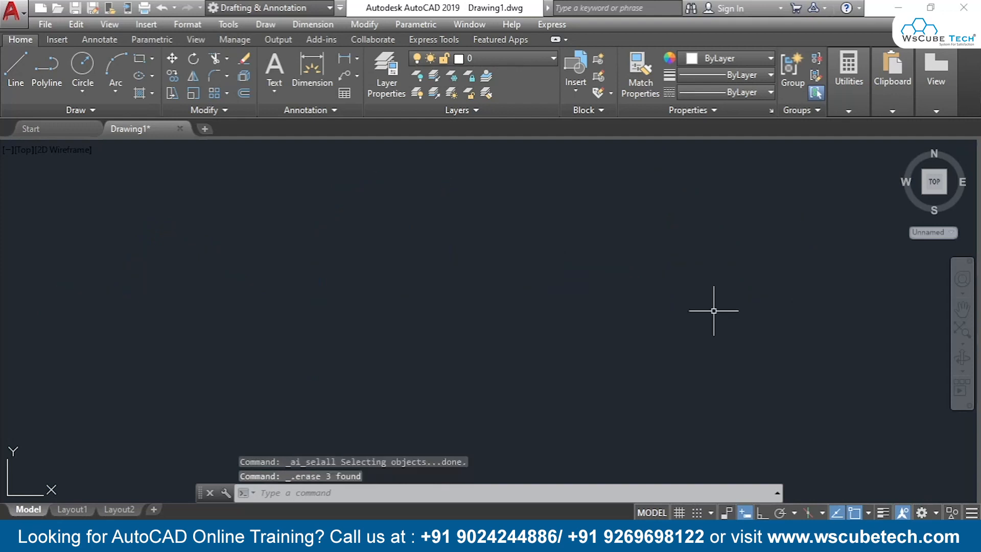
{"action": "left_click", "coordinate": [50, 110]}
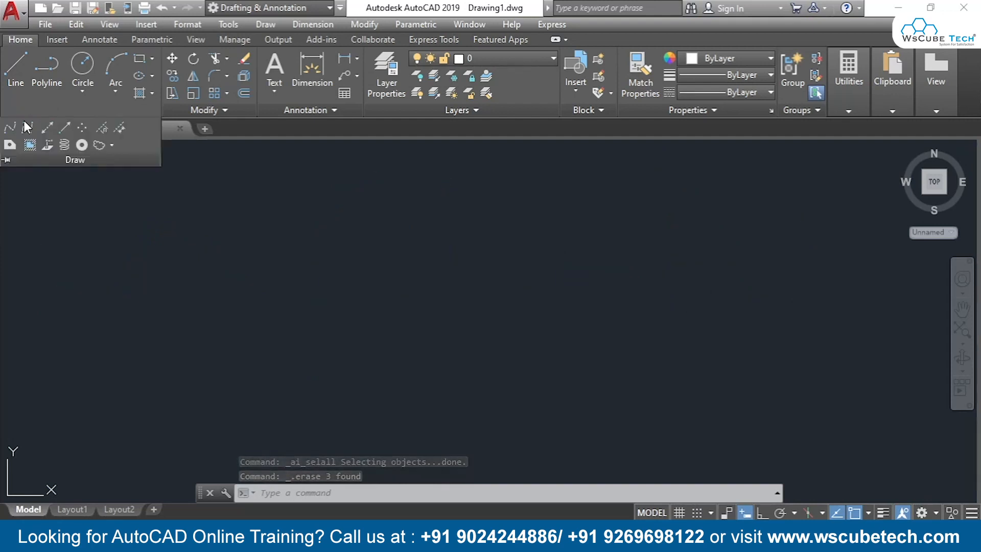
{"action": "left_click", "coordinate": [13, 126]}
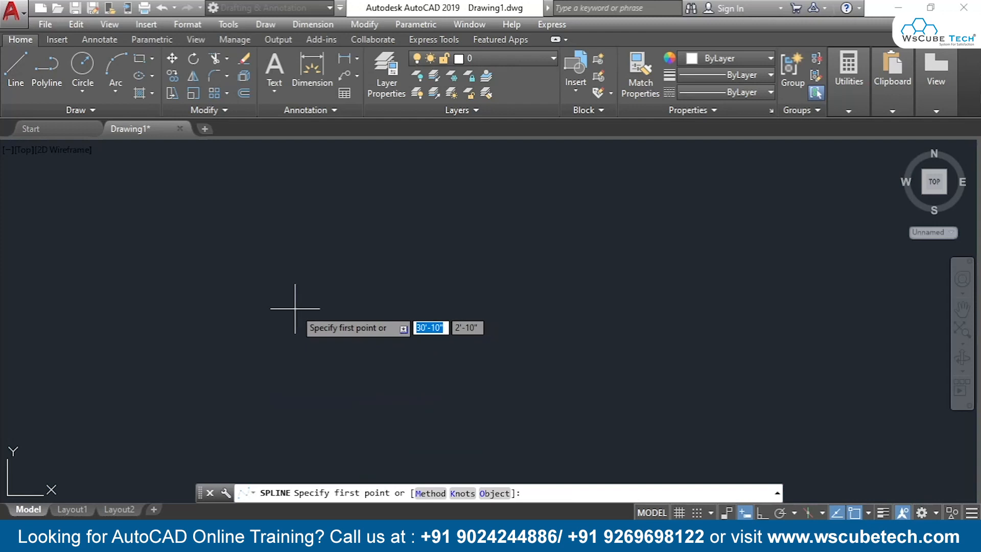
{"action": "left_click", "coordinate": [231, 324]}
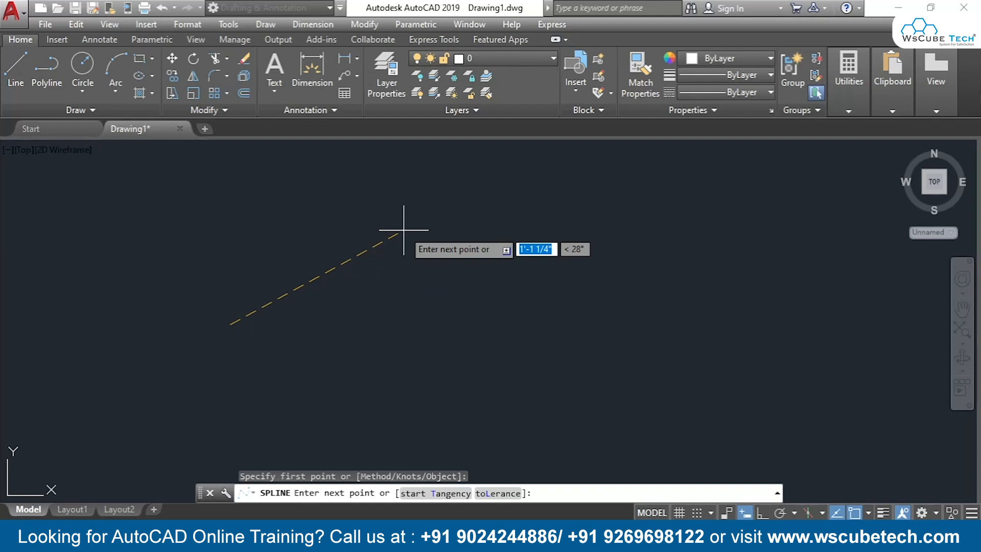
{"action": "key", "text": "Escape"}
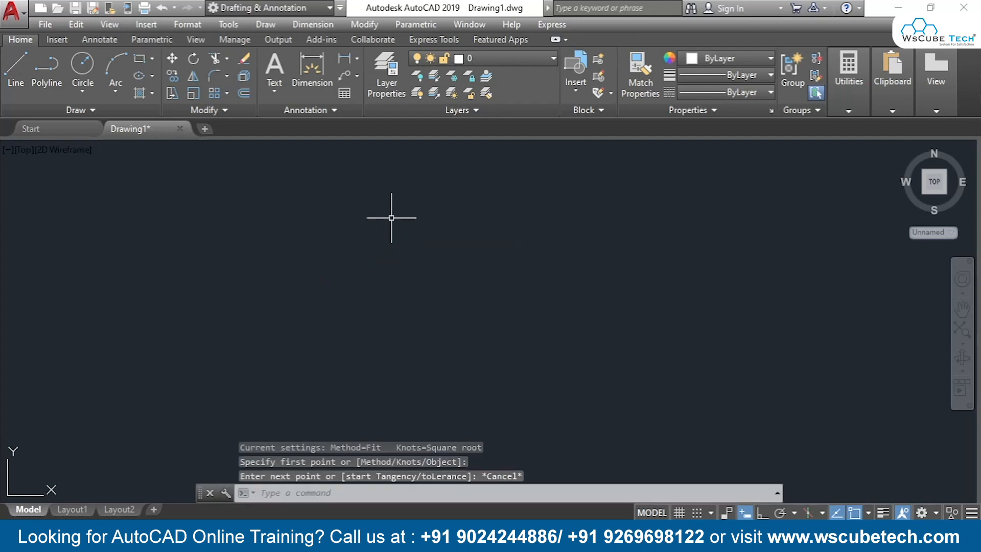
- Draw an open V shape from two connected lines in the middle of the empty drawing
{"action": "left_click", "coordinate": [13, 70]}
{"action": "left_click", "coordinate": [327, 230]}
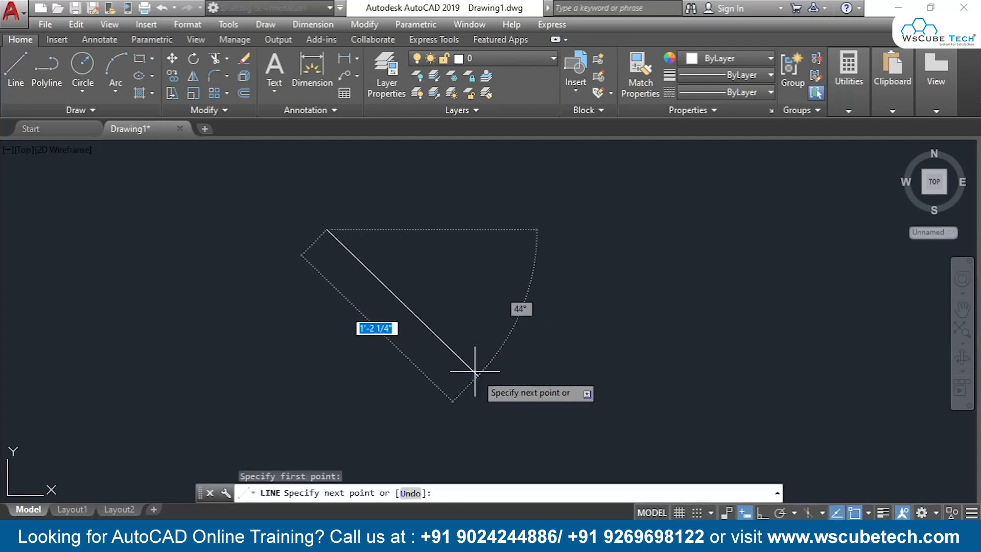
{"action": "left_click", "coordinate": [465, 358]}
{"action": "left_click", "coordinate": [644, 230]}
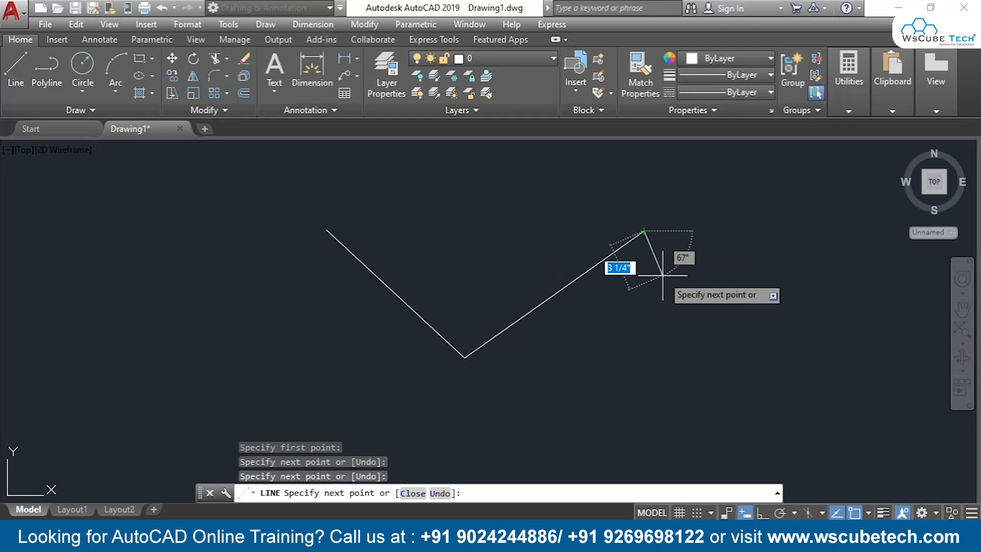
{"action": "key", "text": "Return"}
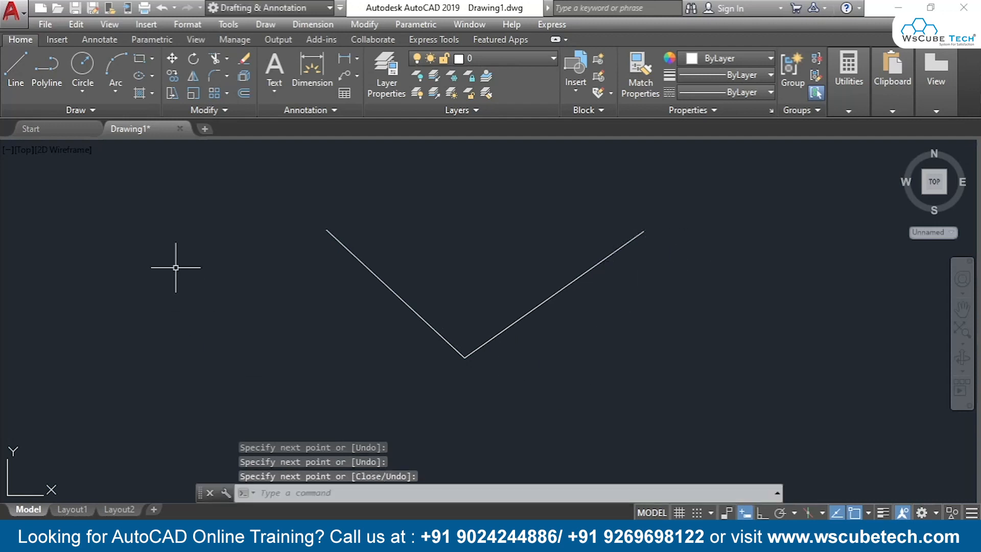
{"action": "left_click", "coordinate": [16, 110]}
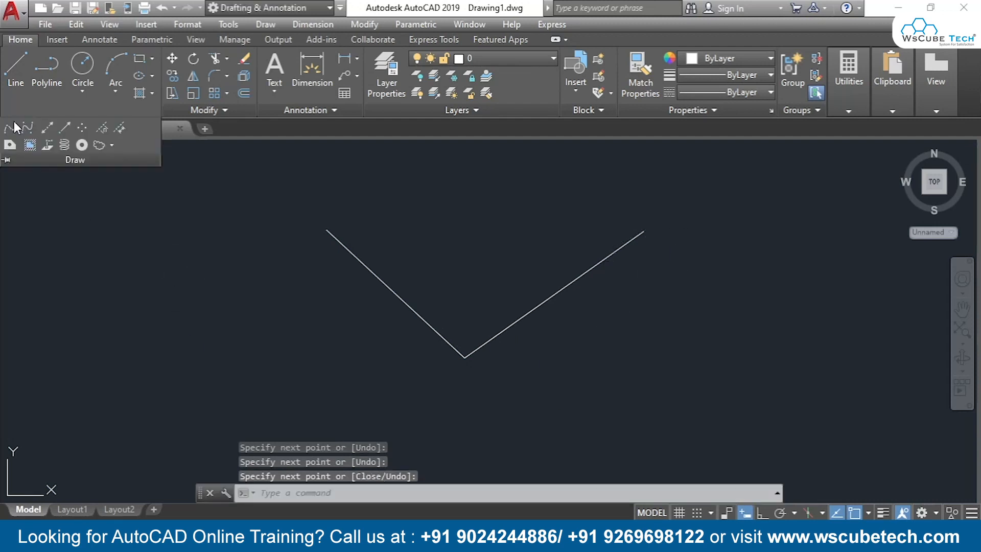
{"action": "left_click", "coordinate": [10, 127]}
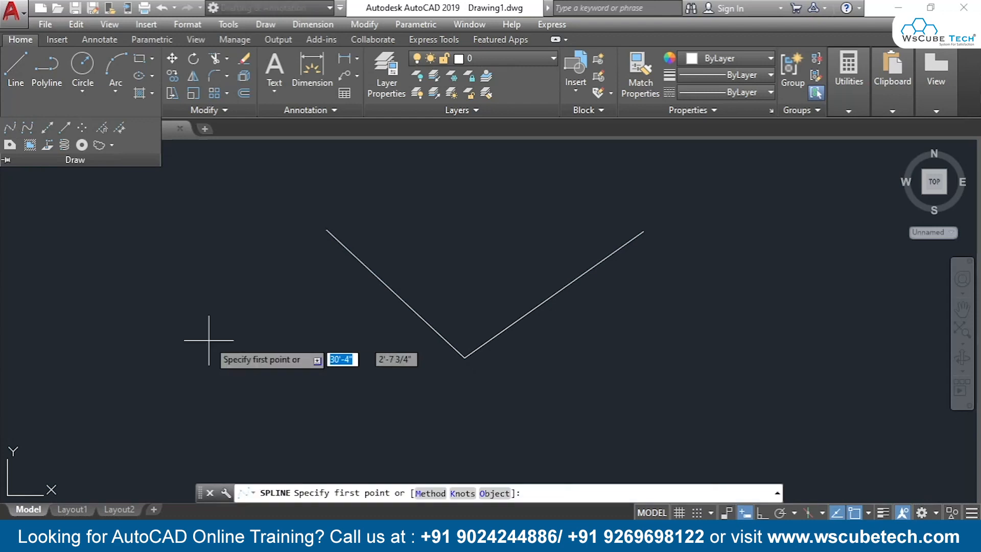
{"action": "left_click", "coordinate": [465, 358]}
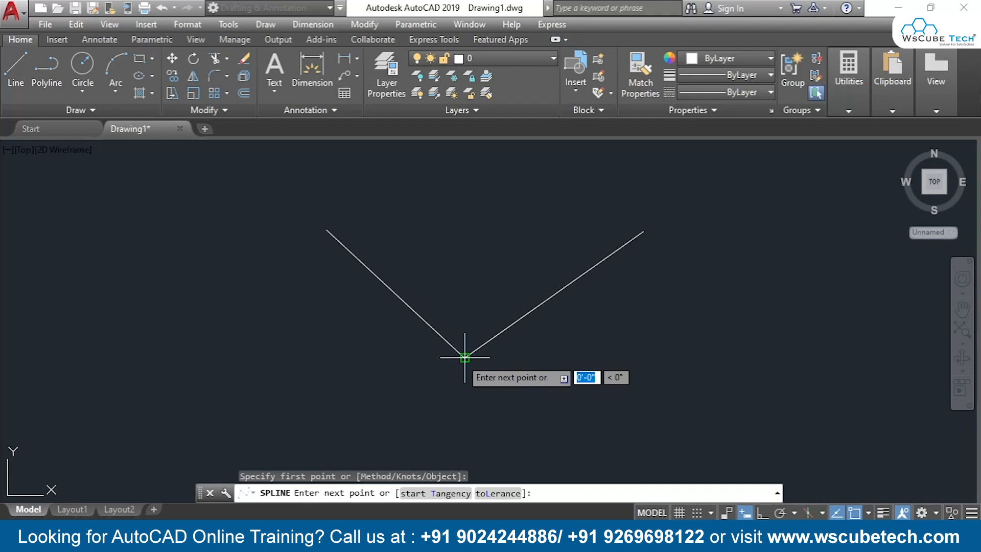
{"action": "left_click", "coordinate": [441, 493]}
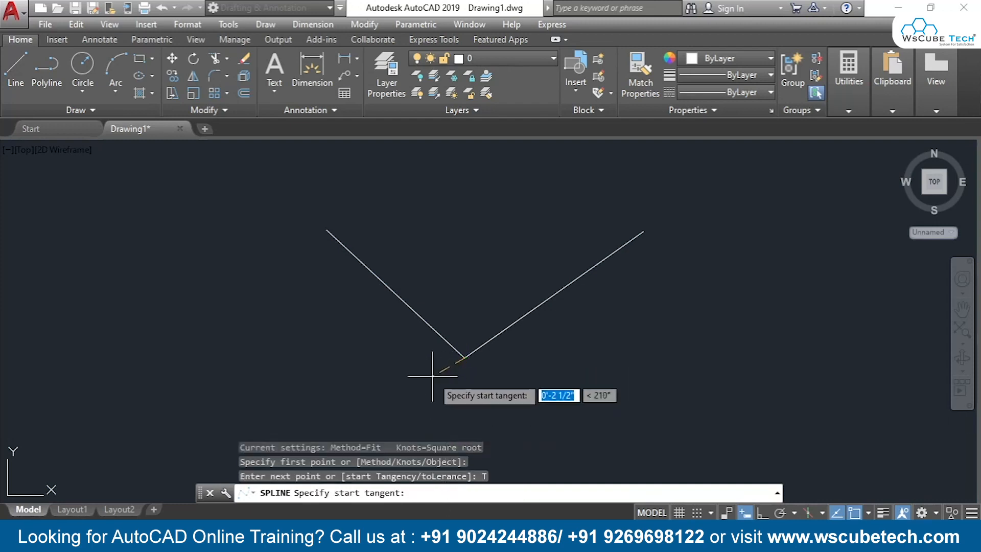
{"action": "left_click", "coordinate": [464, 351]}
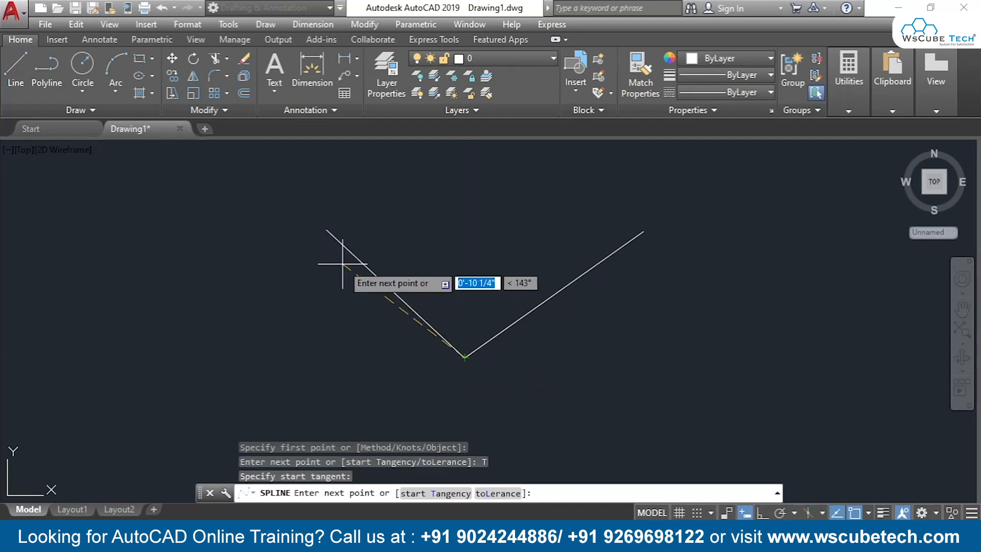
{"action": "left_click", "coordinate": [327, 229]}
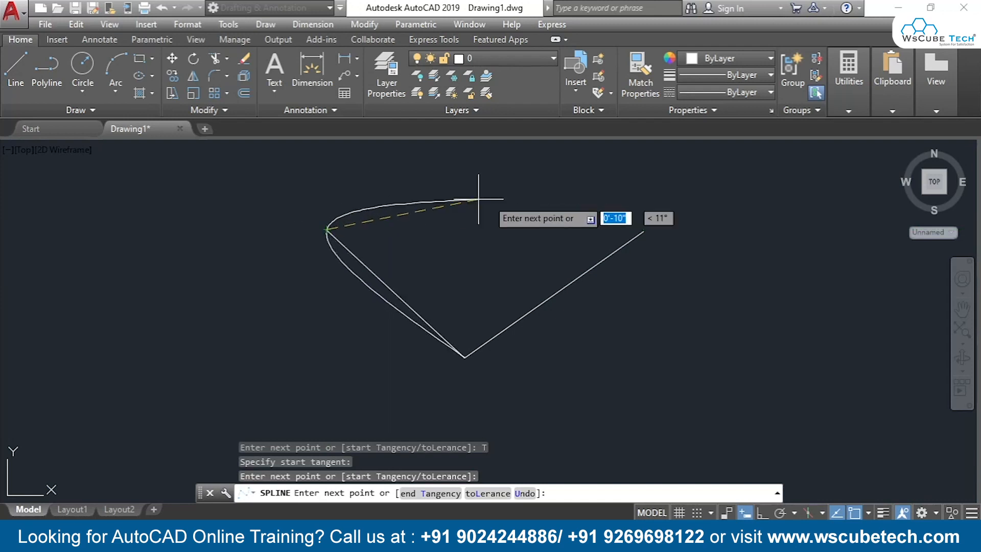
{"action": "key", "text": "Escape"}
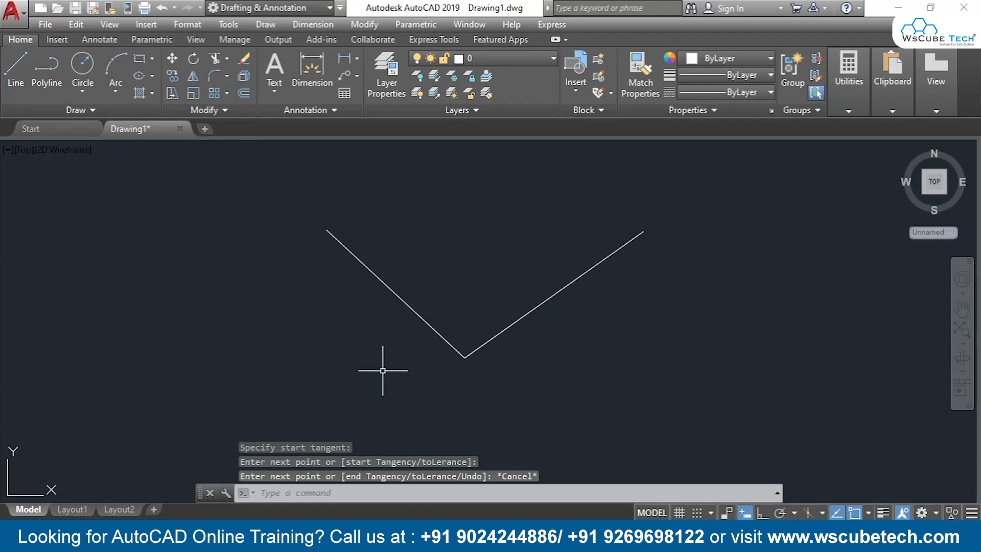
- Start a fit spline at the V's bottom vertex and set its start tangency along the V's left line
{"action": "left_click", "coordinate": [69, 105]}
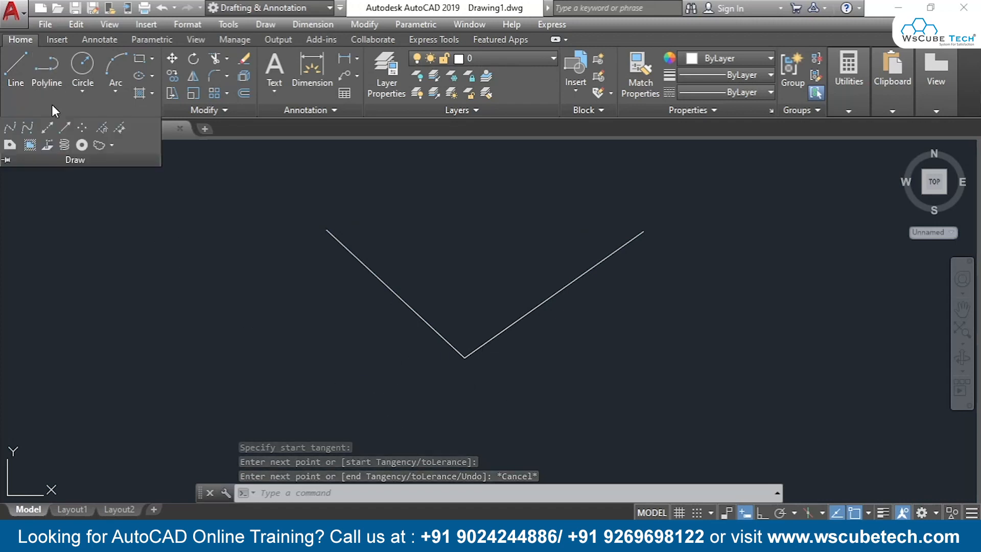
{"action": "left_click", "coordinate": [9, 128]}
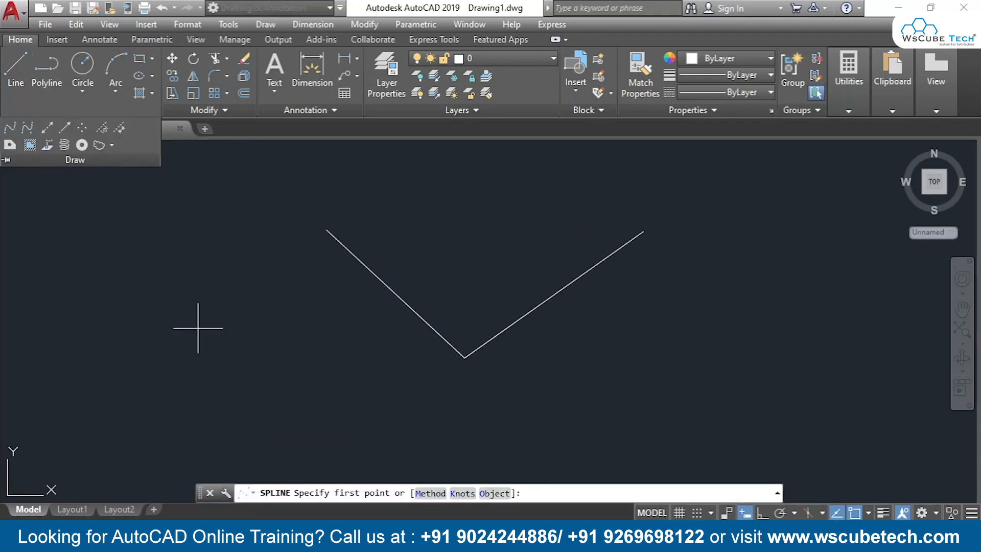
{"action": "left_click", "coordinate": [464, 358]}
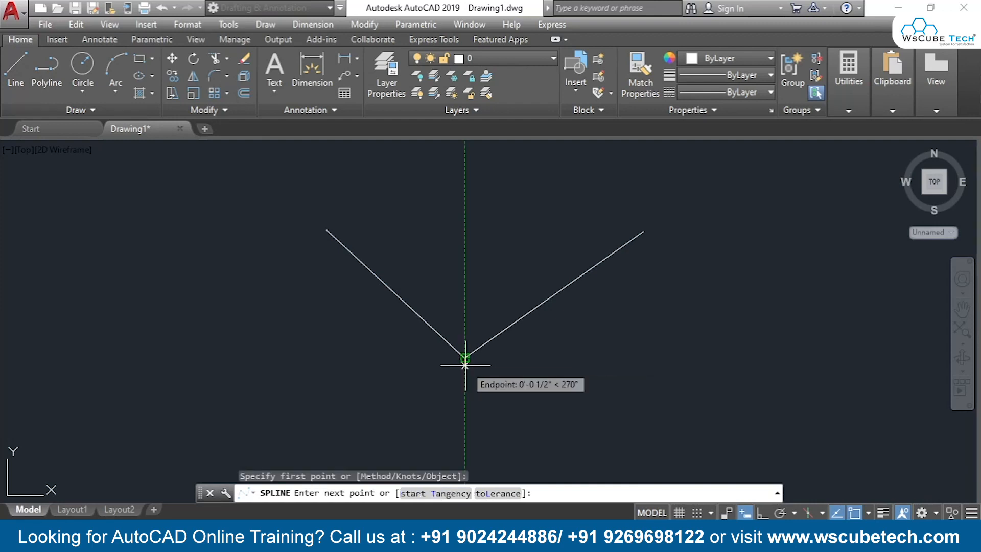
{"action": "left_click", "coordinate": [441, 495]}
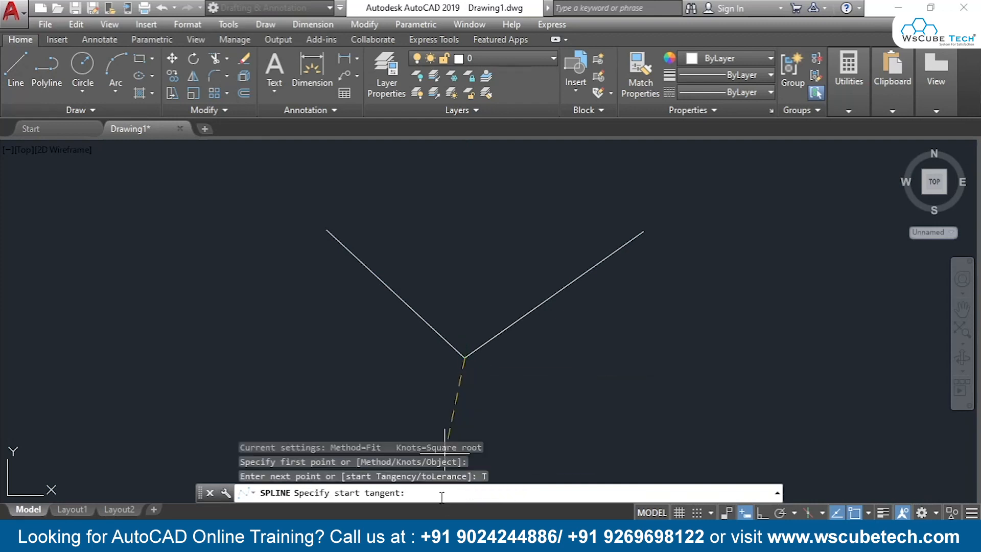
{"action": "left_click", "coordinate": [465, 358]}
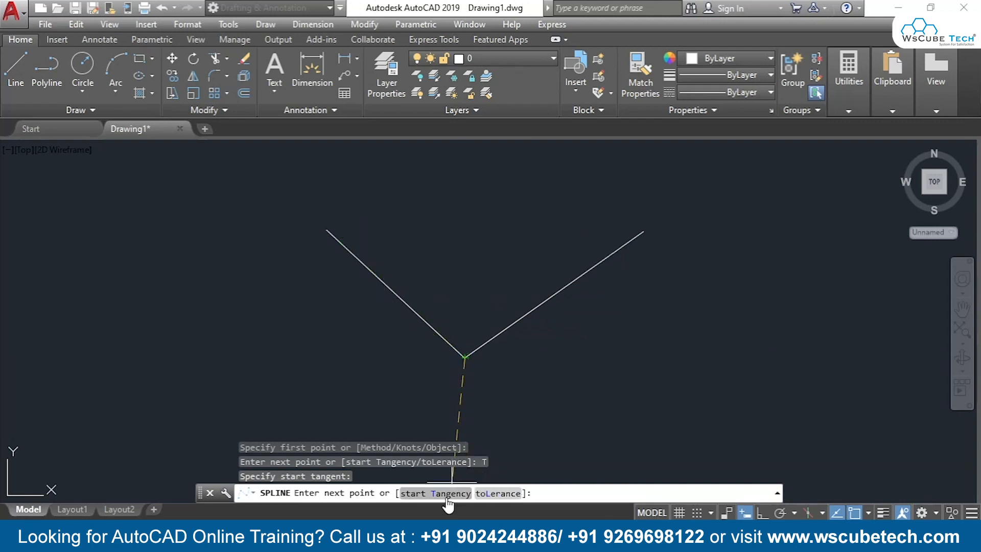
{"action": "left_click", "coordinate": [434, 493]}
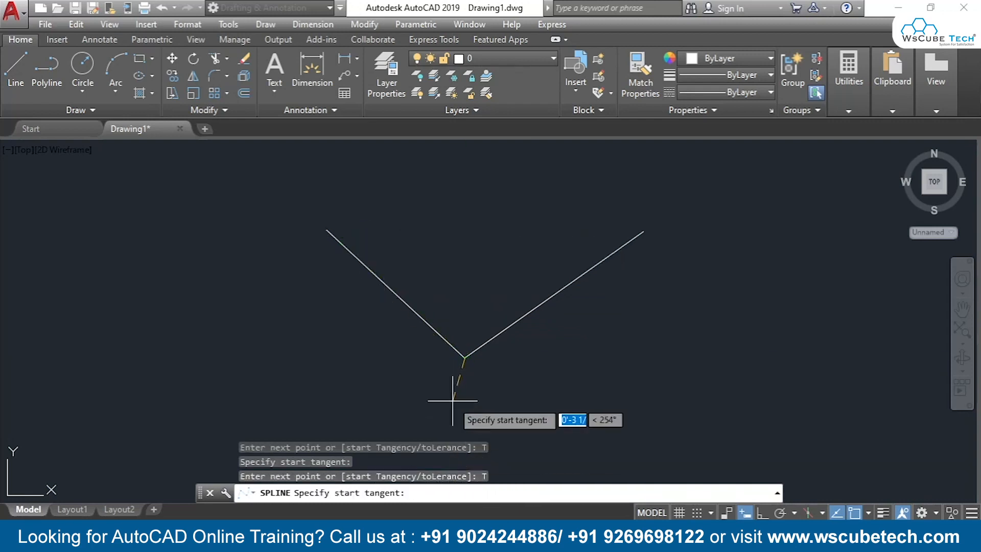
{"action": "left_click", "coordinate": [461, 346]}
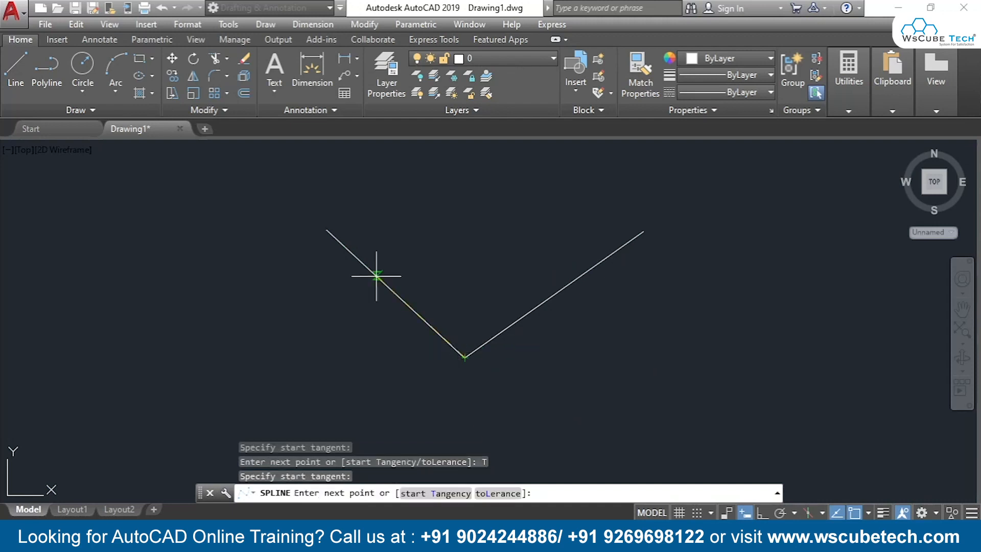
- Continue the spline through heart-shaped lobes to the right line's upper endpoint and set its end tangency toward the right
{"action": "left_click", "coordinate": [345, 215]}
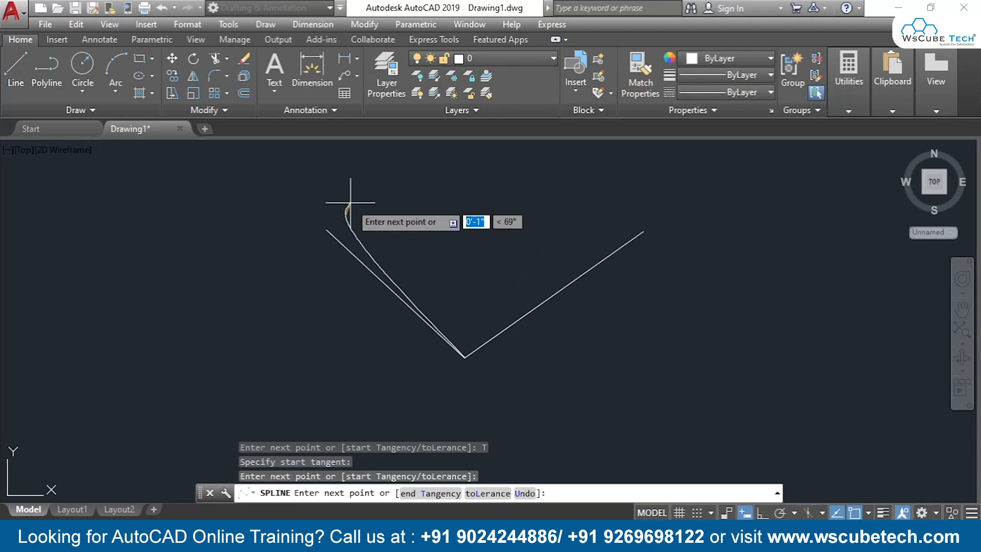
{"action": "left_click", "coordinate": [446, 203]}
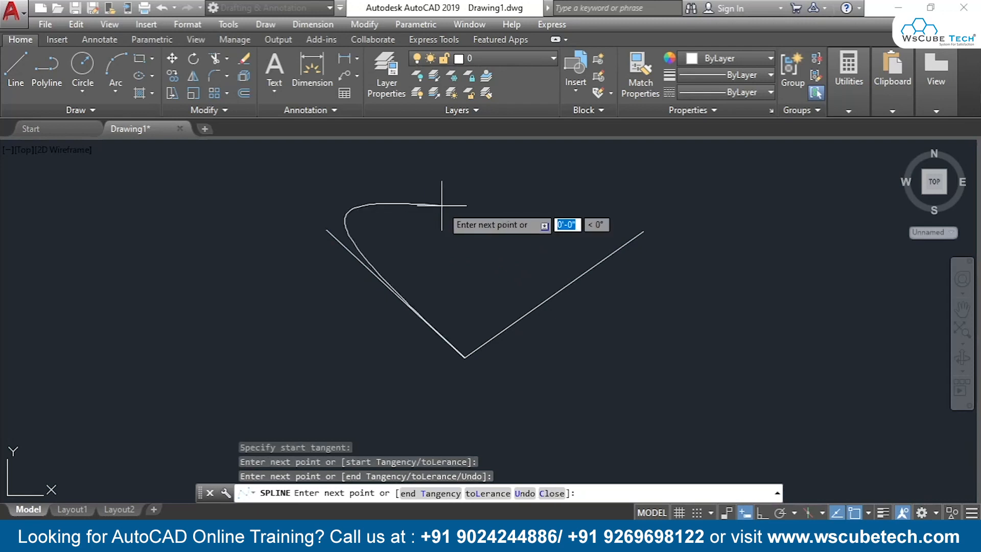
{"action": "left_click", "coordinate": [499, 197]}
{"action": "left_click", "coordinate": [564, 175]}
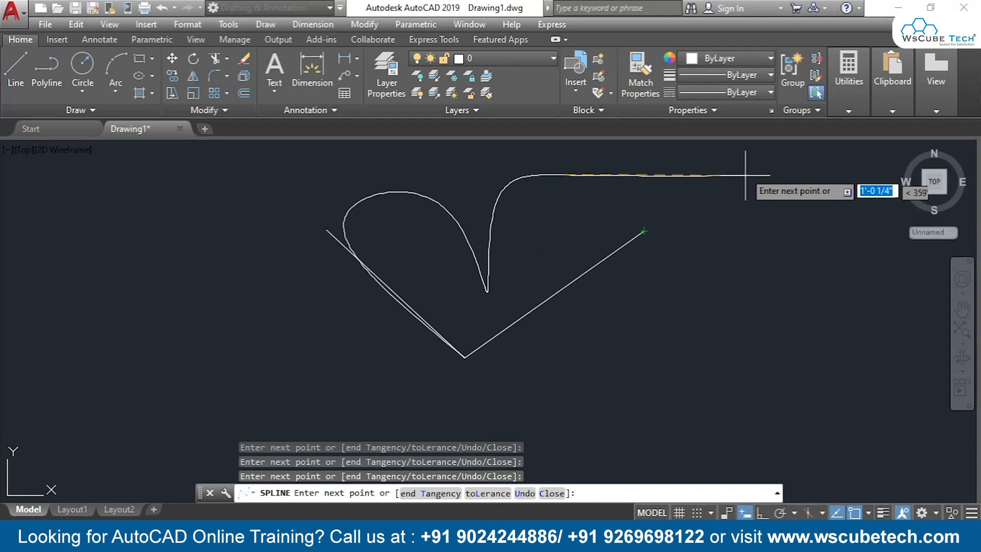
{"action": "left_click", "coordinate": [644, 231]}
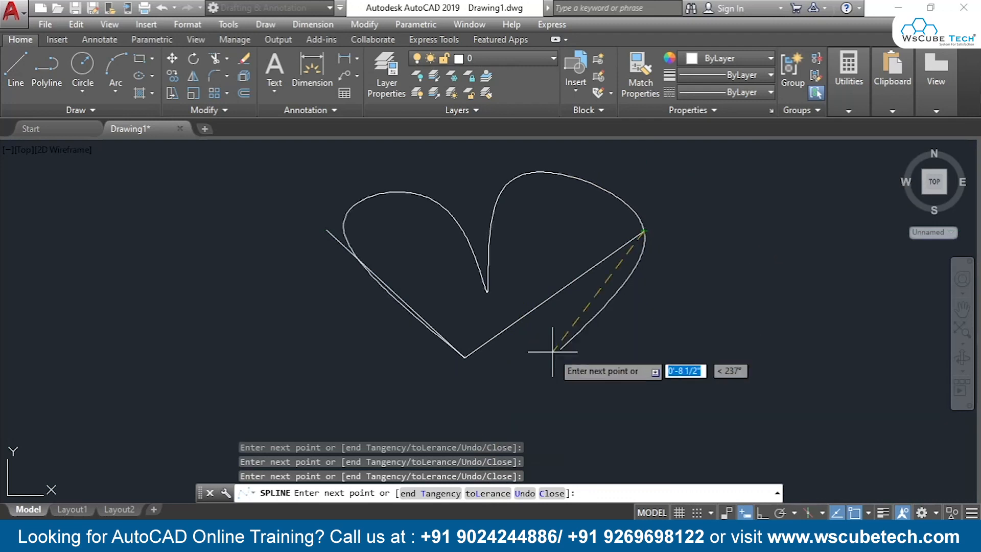
{"action": "type", "text": "T"}
{"action": "key", "text": "Return"}
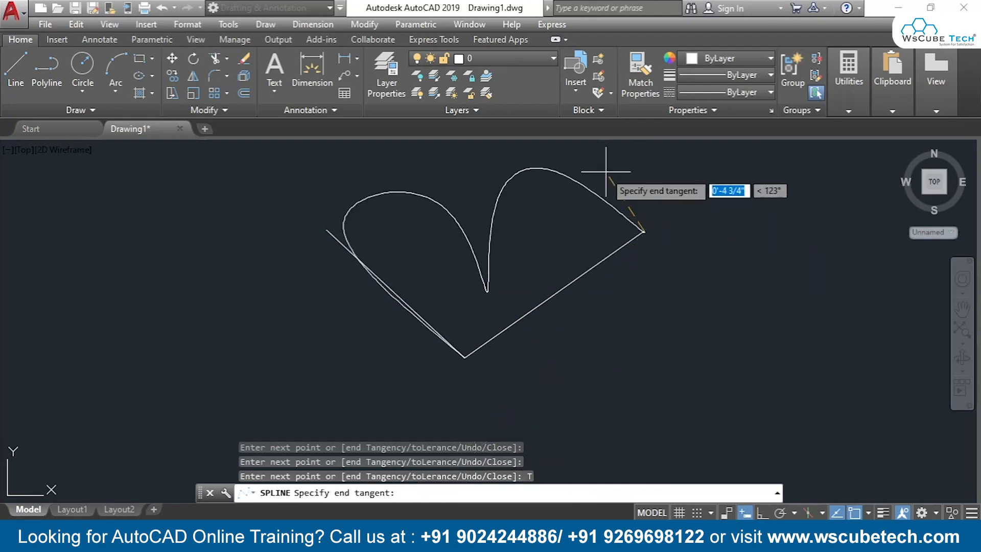
{"action": "left_click", "coordinate": [751, 220]}
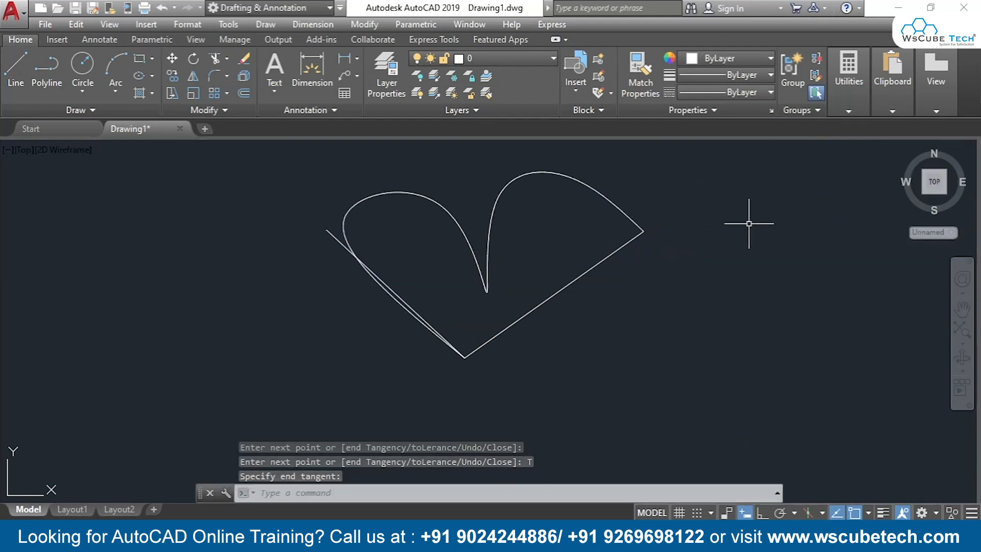
- Start another fit spline at the V's bottom vertex with a fit tolerance of 2
{"action": "middle_click_drag", "start_coordinate": [760, 228], "coordinate": [539, 253]}
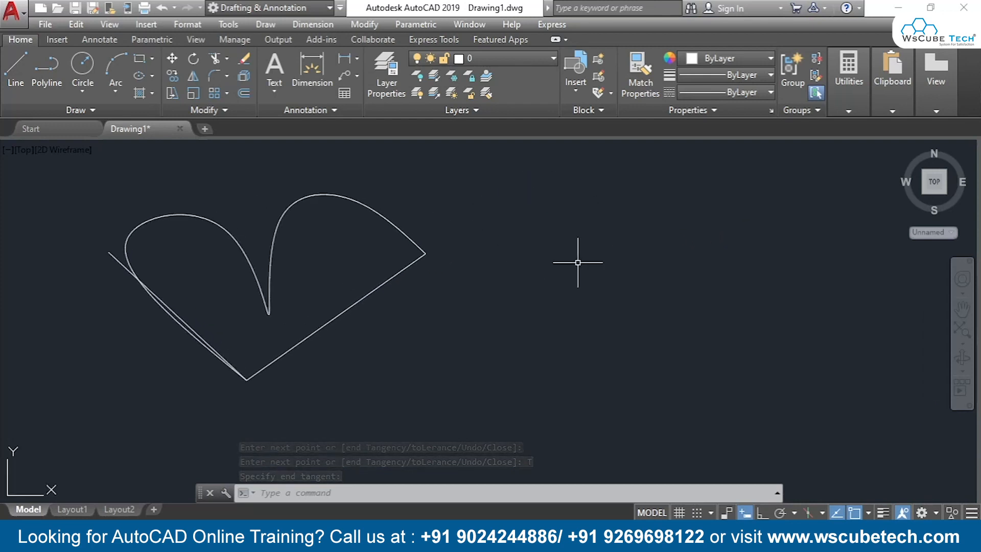
{"action": "left_click", "coordinate": [76, 109]}
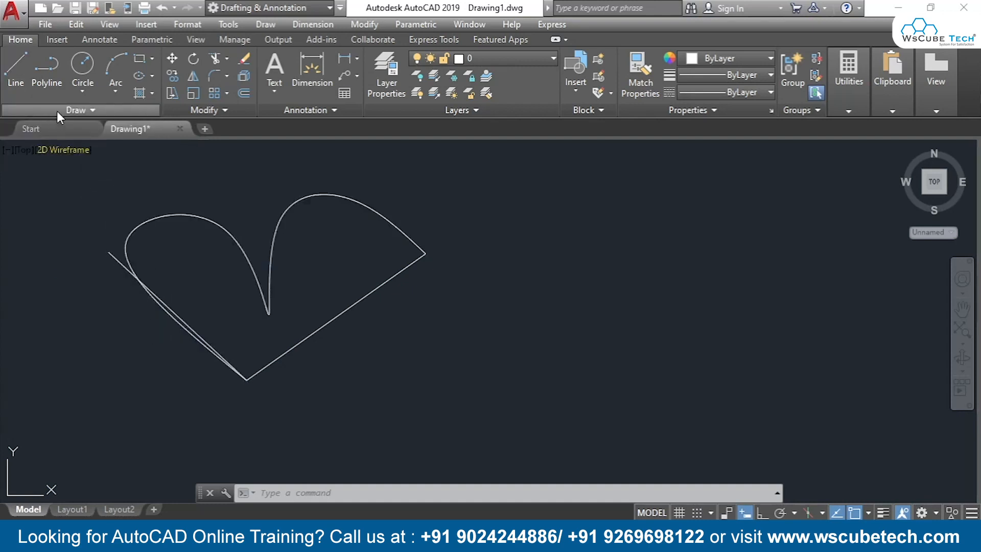
{"action": "left_click", "coordinate": [56, 111]}
{"action": "left_click", "coordinate": [11, 127]}
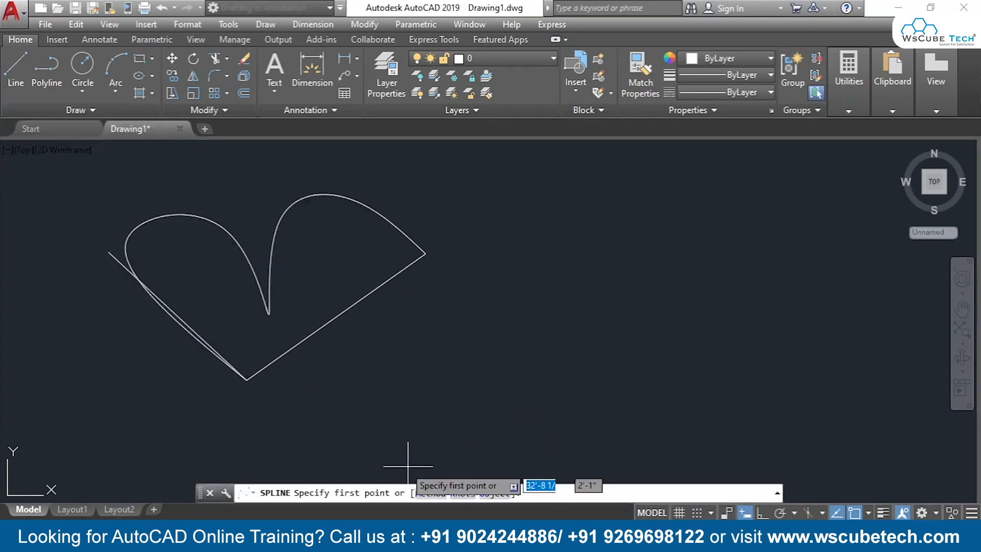
{"action": "left_click", "coordinate": [247, 380]}
{"action": "type", "text": "L"}
{"action": "key", "text": "Return"}
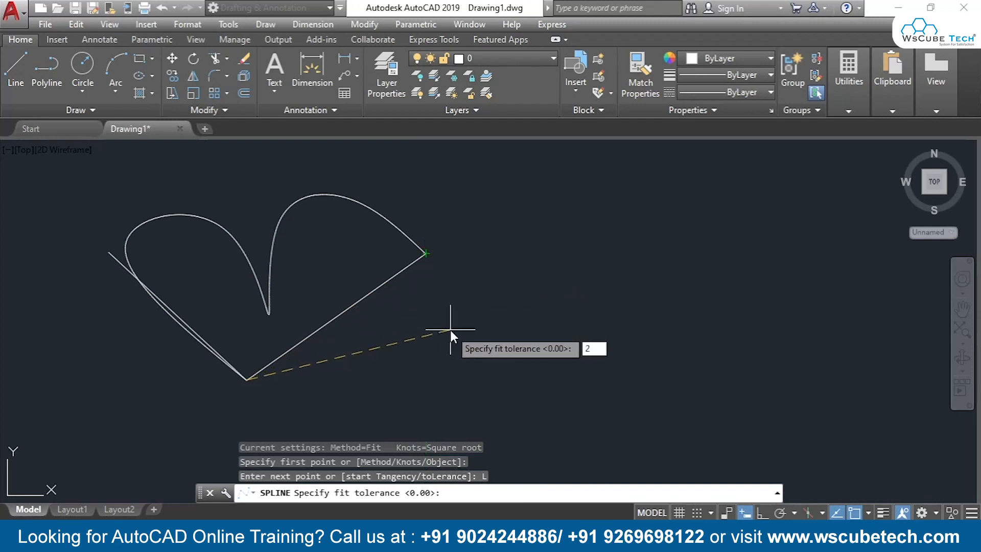
{"action": "key", "text": "Return"}
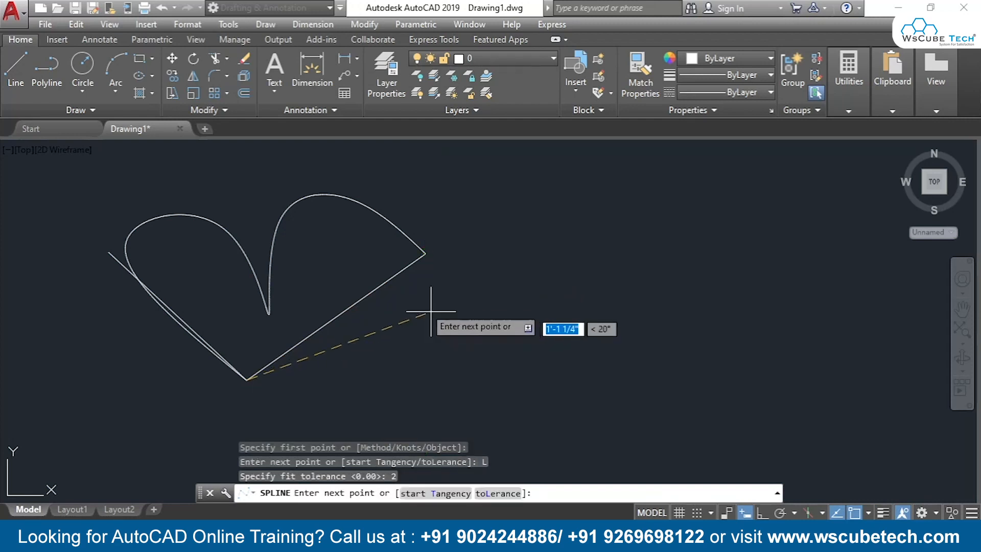
- Run the tolerance spline past the right line's upper endpoint and through a wavy series of points to the heart's right
{"action": "left_click", "coordinate": [426, 253]}
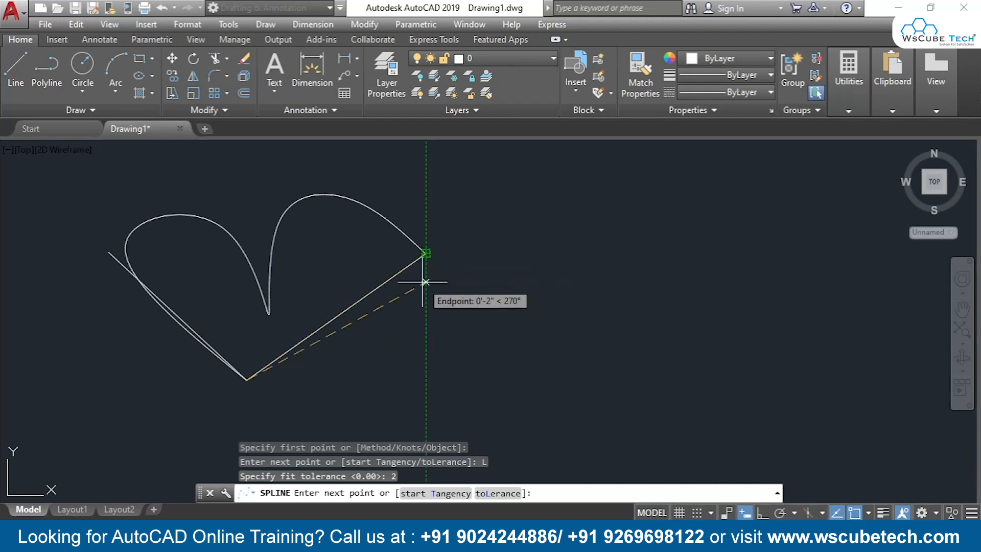
{"action": "left_click", "coordinate": [468, 269]}
{"action": "left_click", "coordinate": [603, 360]}
{"action": "left_click", "coordinate": [633, 215]}
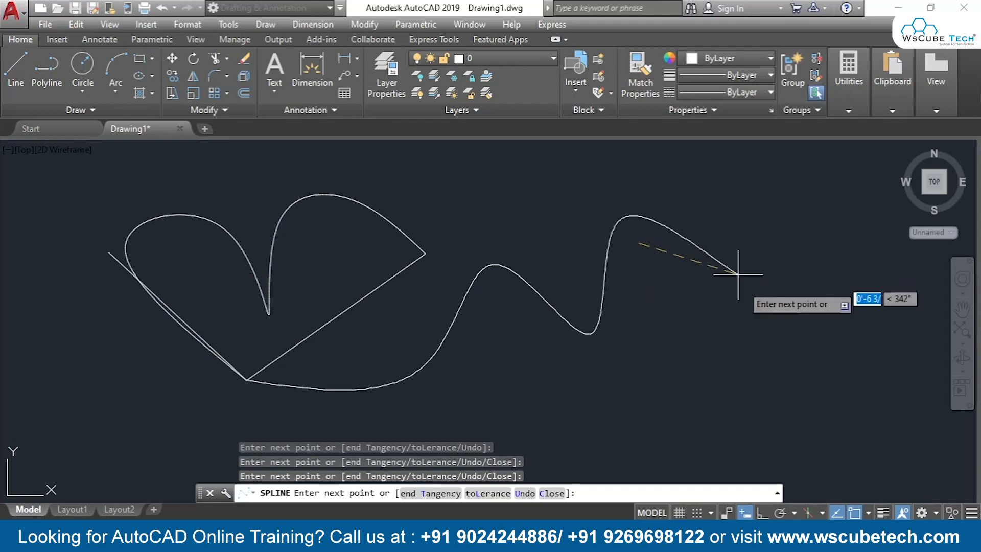
{"action": "left_click", "coordinate": [749, 327]}
{"action": "key", "text": "Return"}
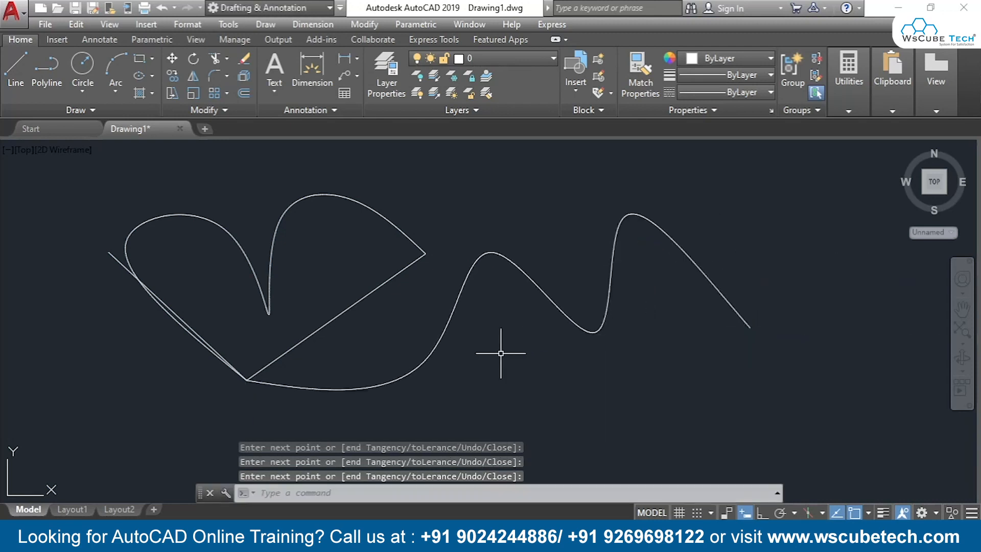
- Erase the V lines and both splines from the drawing
{"action": "left_click", "coordinate": [438, 345]}
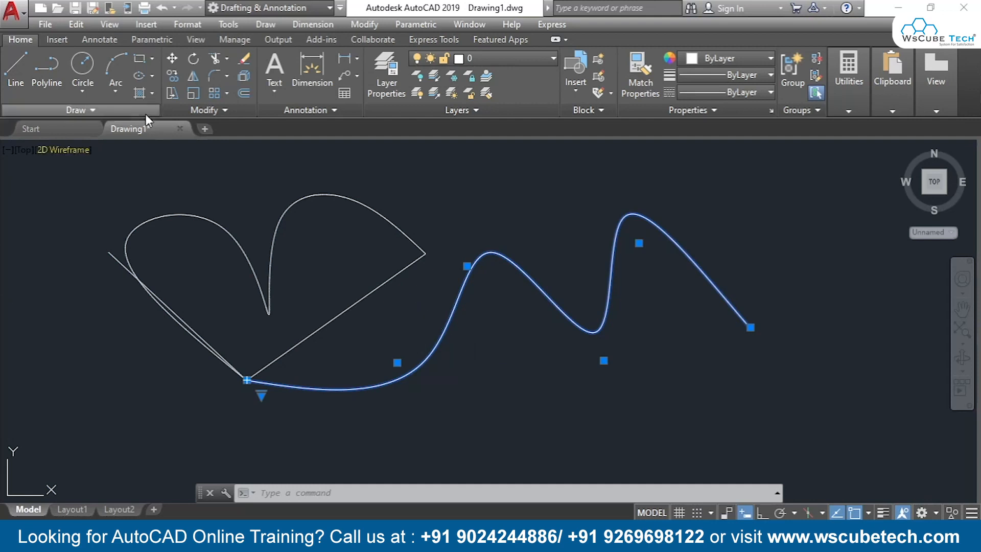
{"action": "key", "text": "ctrl+a"}
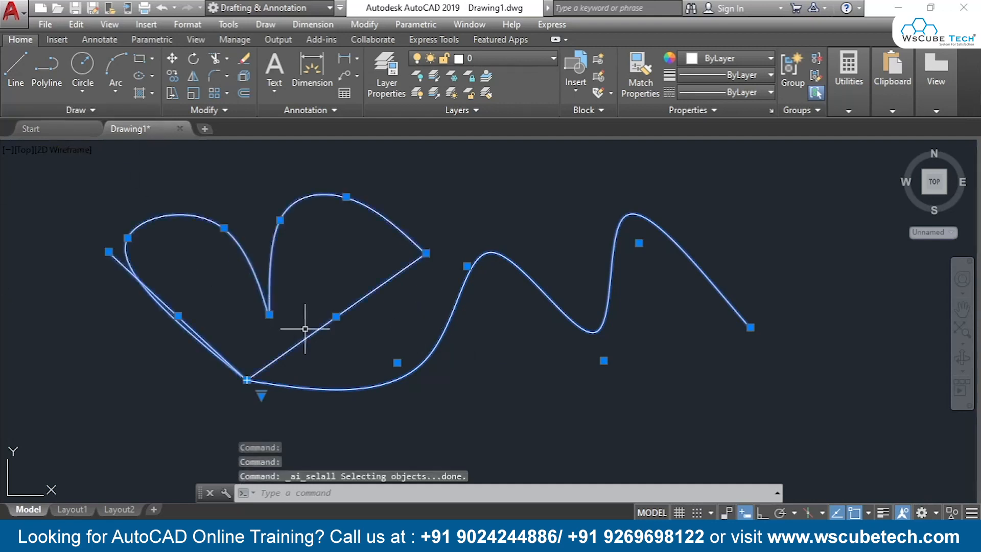
{"action": "key", "text": "Delete"}
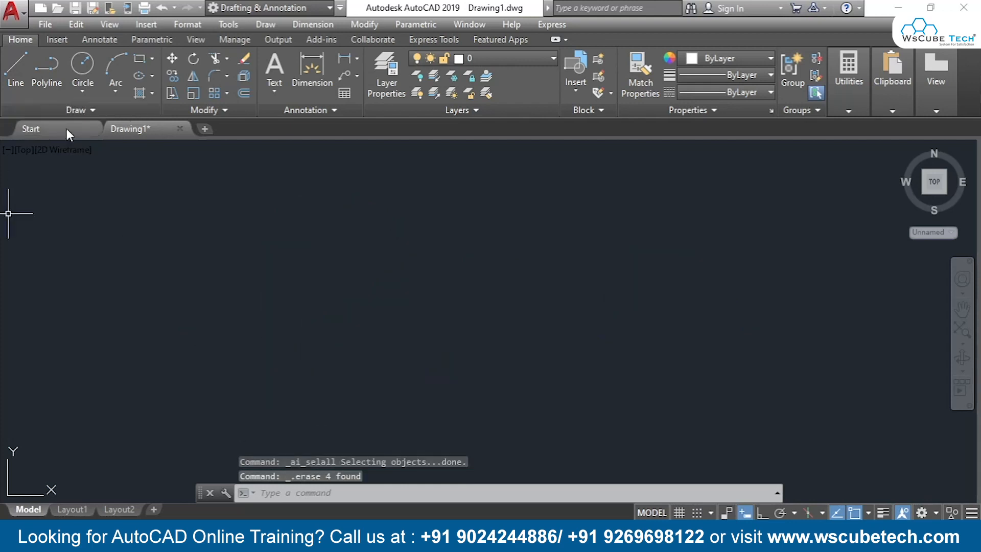
{"action": "left_click", "coordinate": [81, 103]}
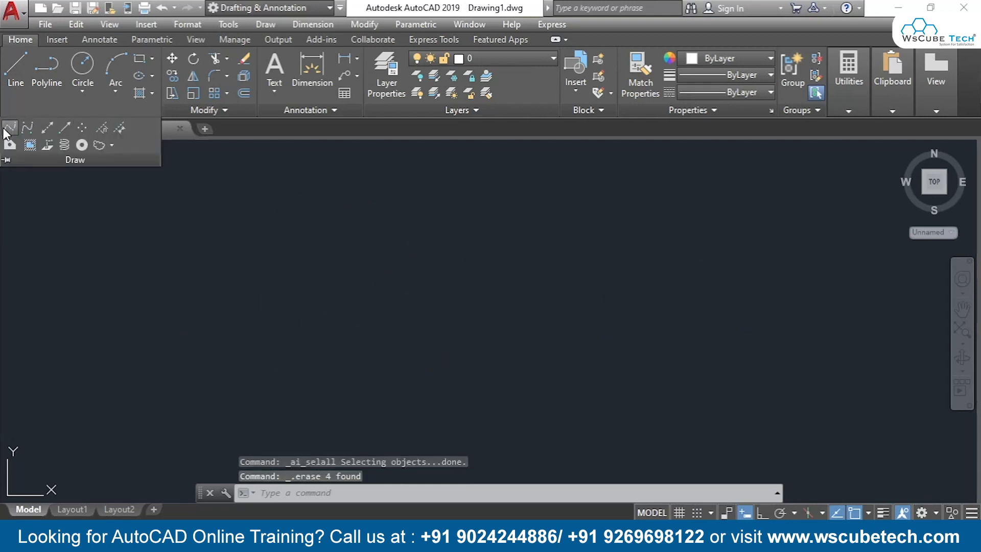
{"action": "left_click", "coordinate": [4, 130]}
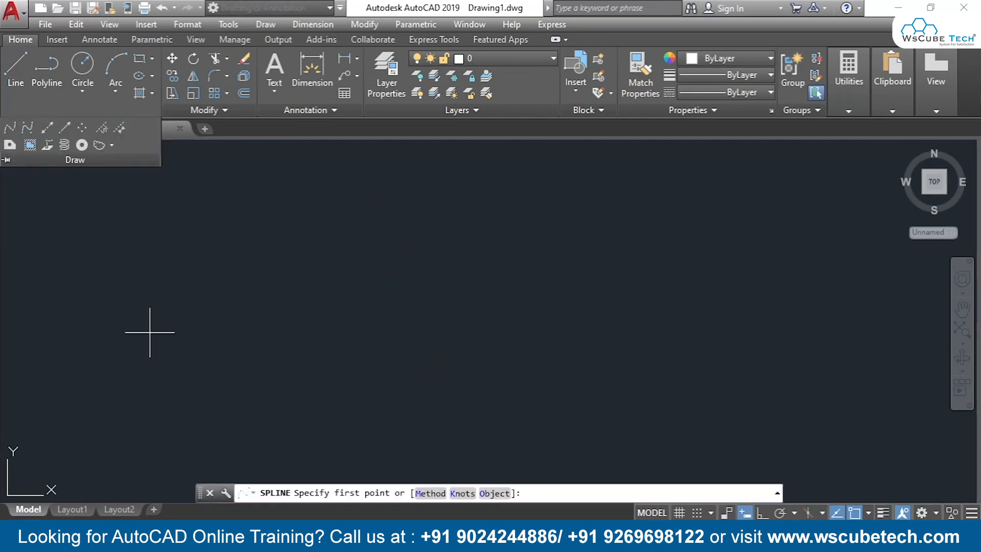
{"action": "left_click", "coordinate": [462, 493]}
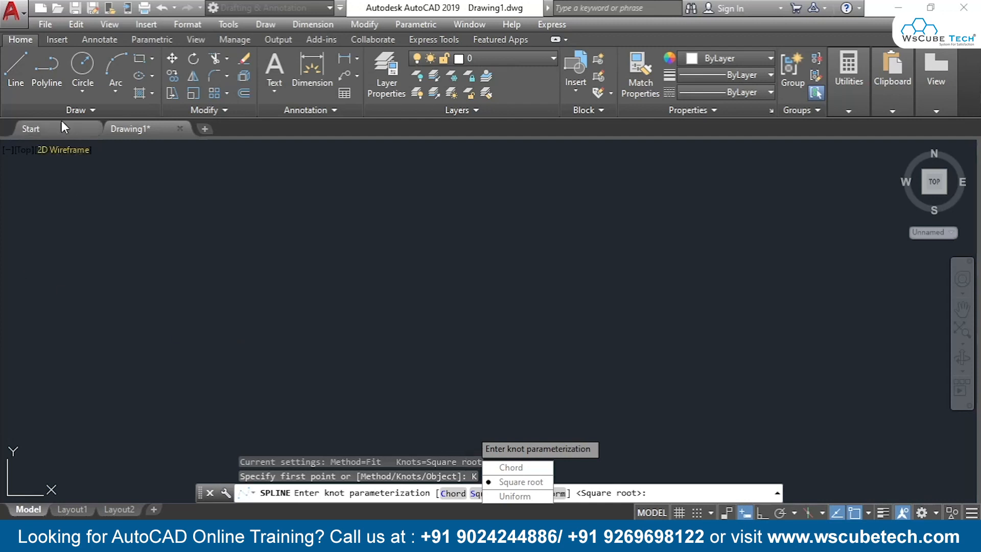
{"action": "key", "text": "Escape"}
{"action": "key", "text": "Return"}
- Draw a zigzag of four connected lines with two peaks across the empty drawing
{"action": "left_click", "coordinate": [9, 77]}
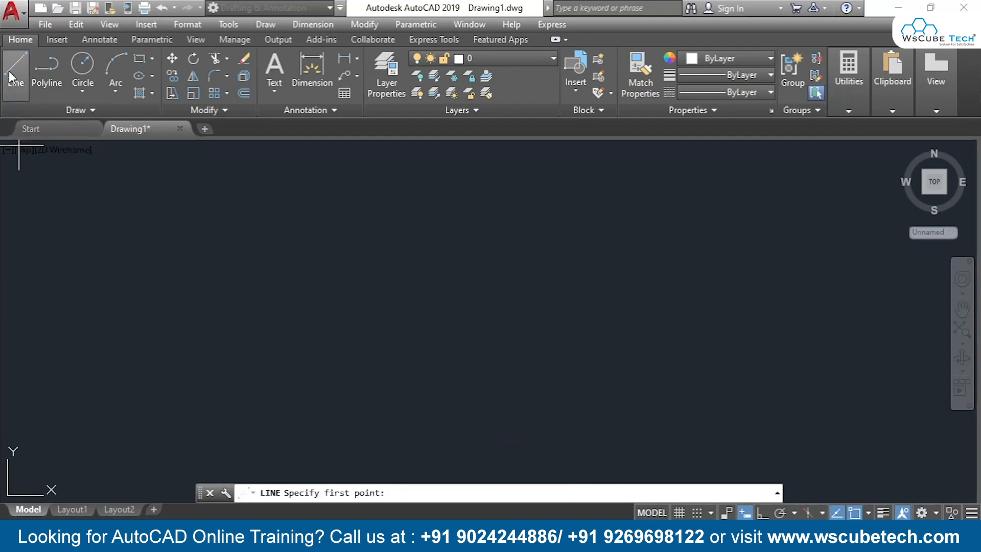
{"action": "left_click", "coordinate": [269, 332]}
{"action": "left_click", "coordinate": [422, 238]}
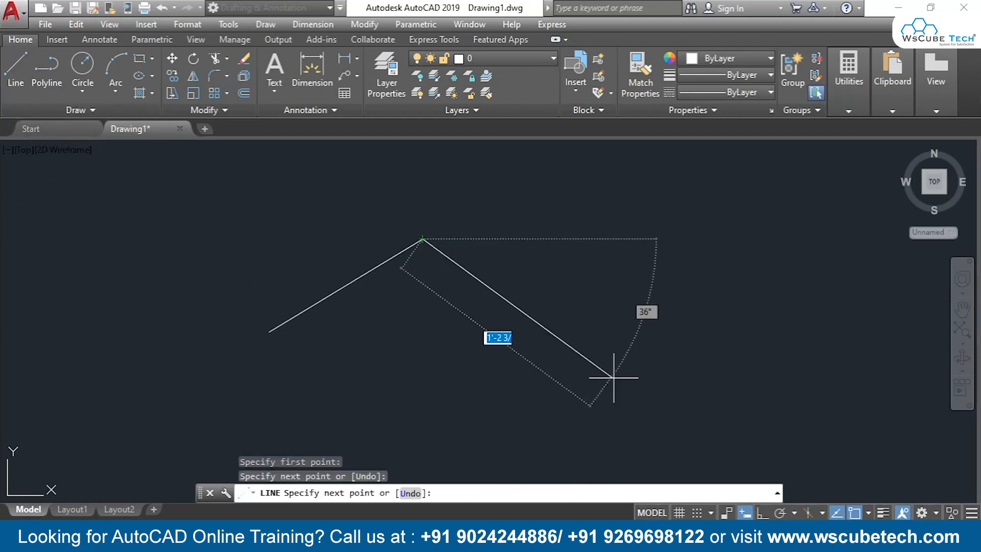
{"action": "left_click", "coordinate": [611, 371]}
{"action": "left_click", "coordinate": [697, 230]}
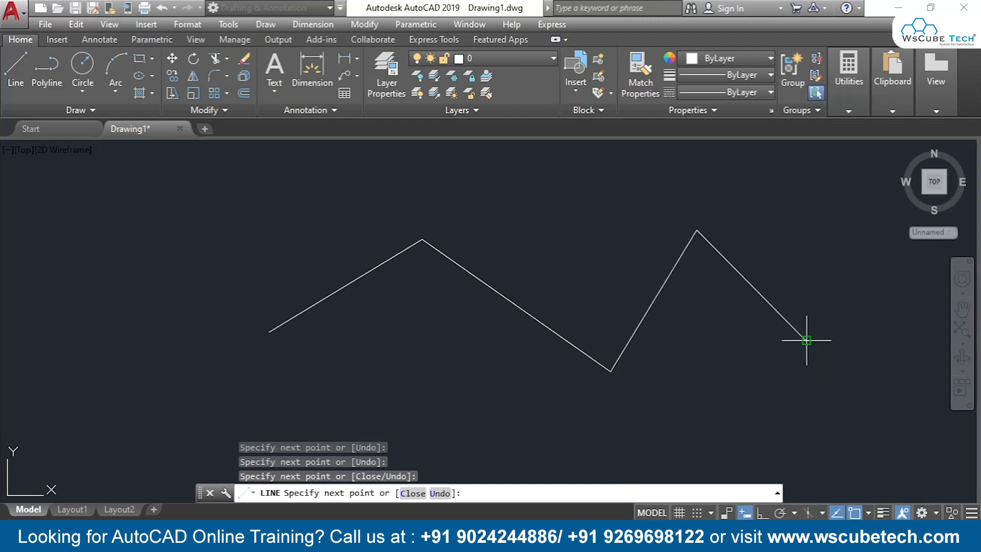
{"action": "left_click", "coordinate": [806, 340]}
{"action": "key", "text": "Return"}
- Draw a fit spline with Chord knot parameterization through all five vertices of the zigzag, from its left end to its right end
{"action": "left_click", "coordinate": [55, 112]}
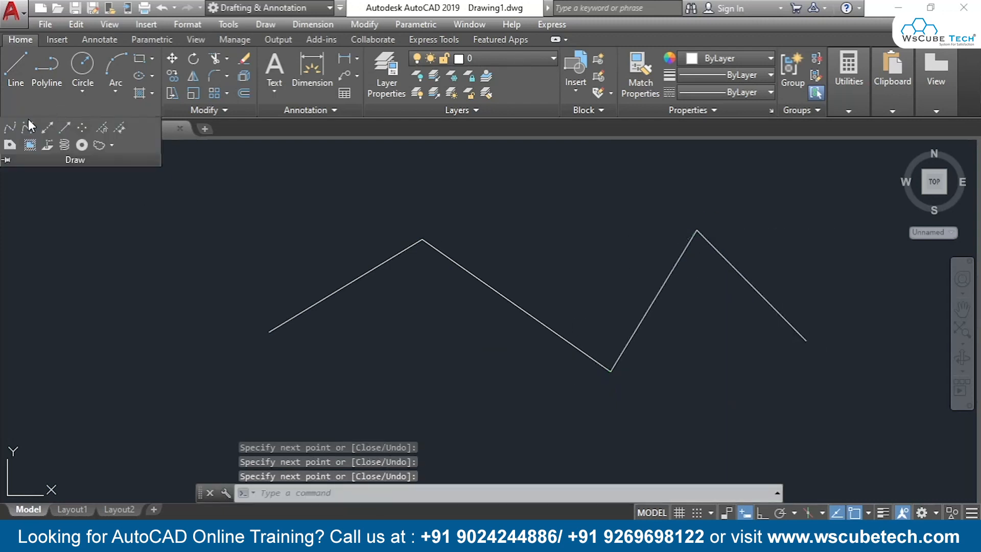
{"action": "left_click", "coordinate": [11, 127]}
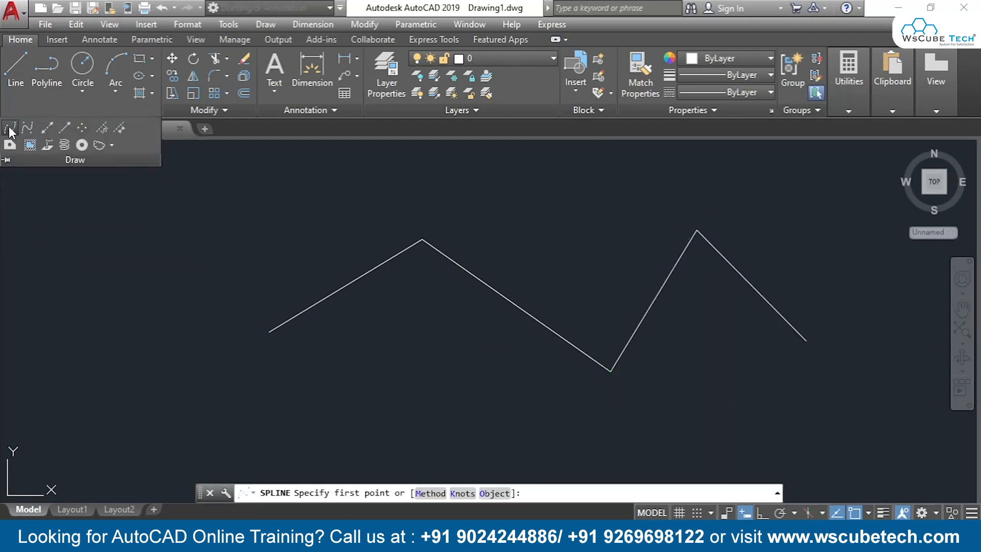
{"action": "left_click", "coordinate": [463, 493]}
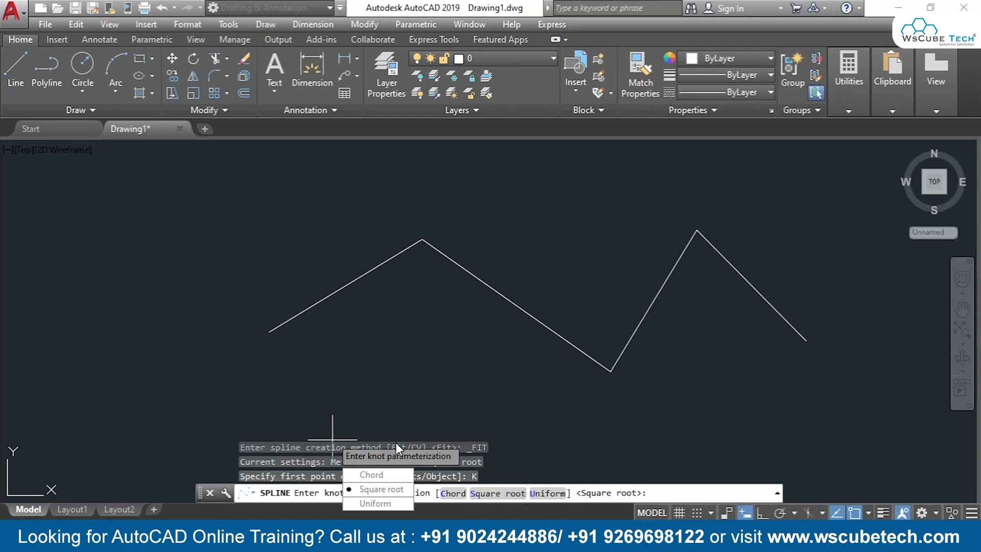
{"action": "left_click", "coordinate": [372, 478]}
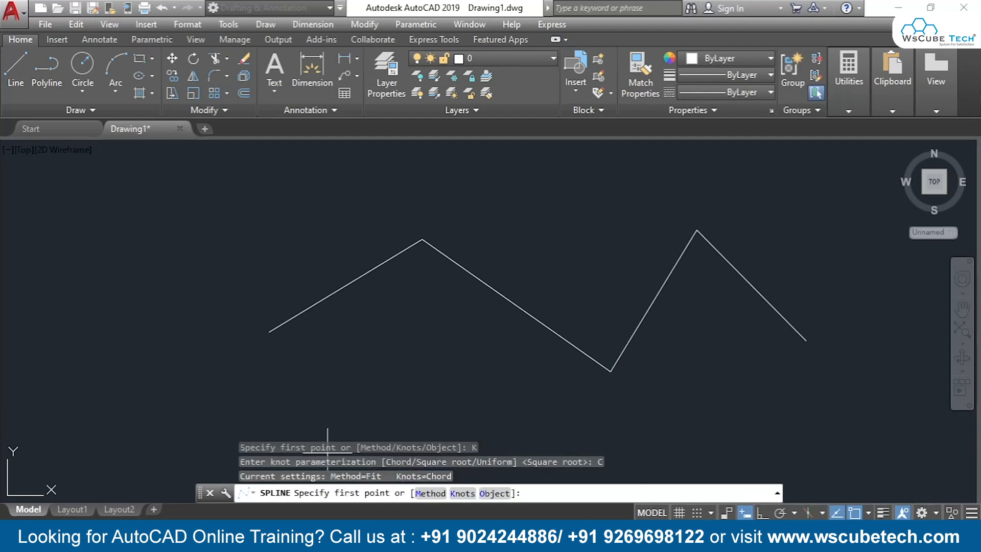
{"action": "left_click", "coordinate": [269, 331]}
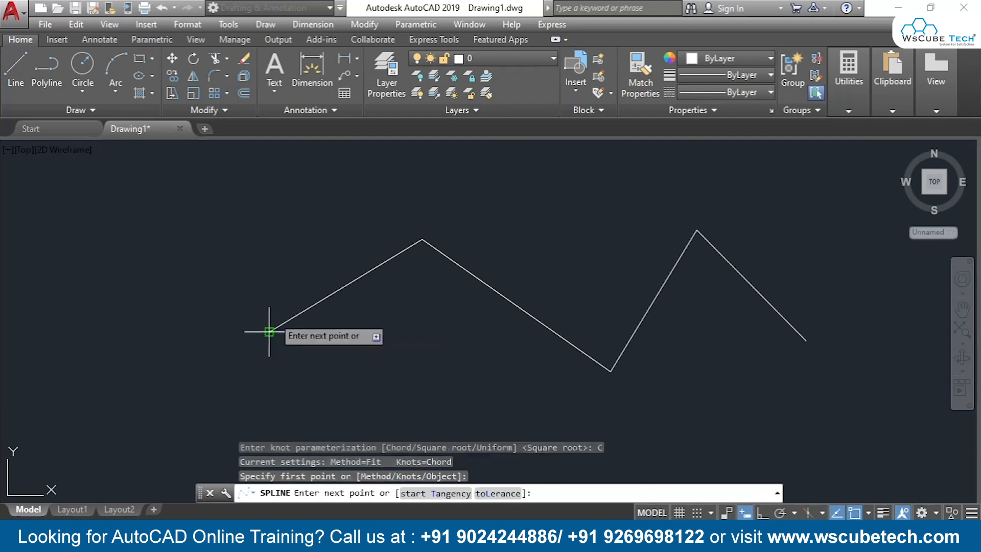
{"action": "left_click", "coordinate": [422, 239]}
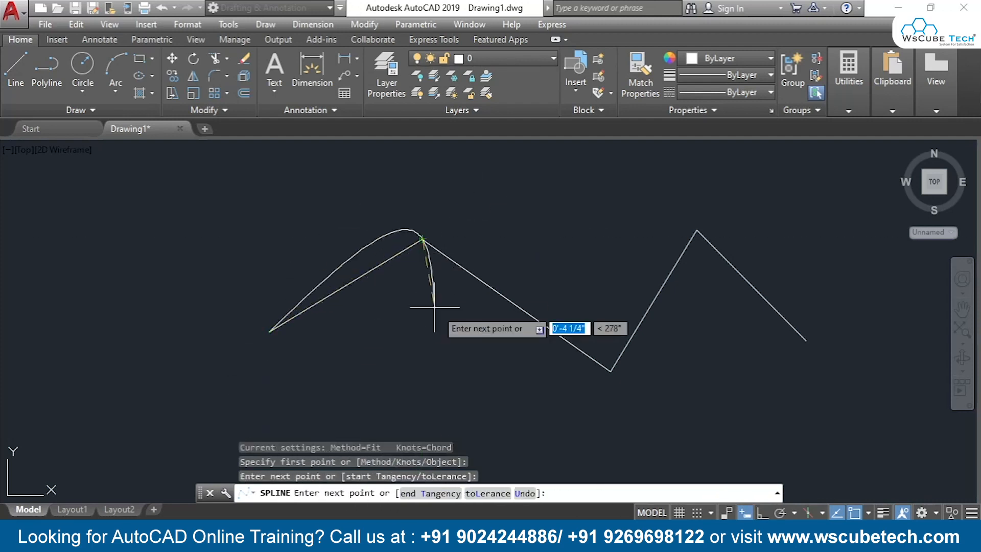
{"action": "left_click", "coordinate": [611, 371]}
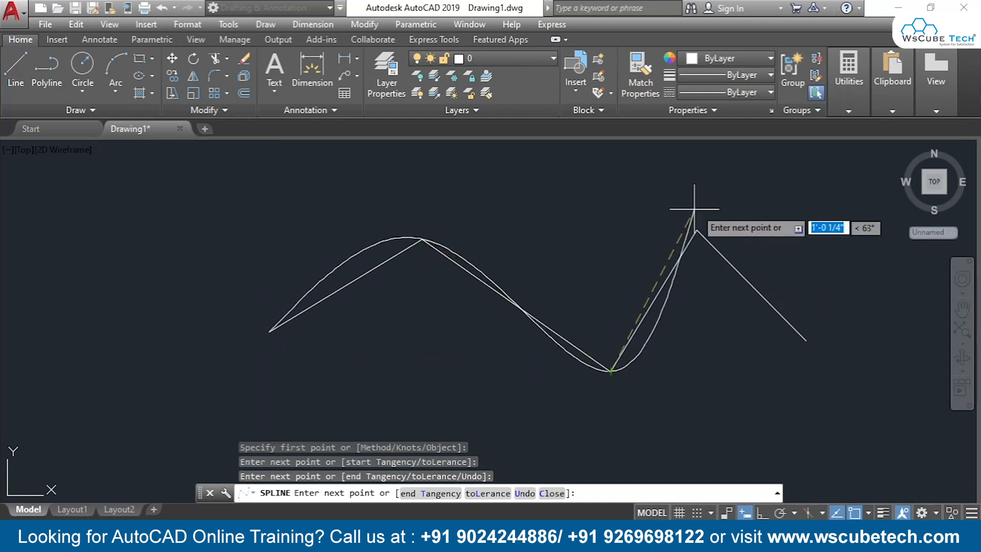
{"action": "left_click", "coordinate": [697, 230]}
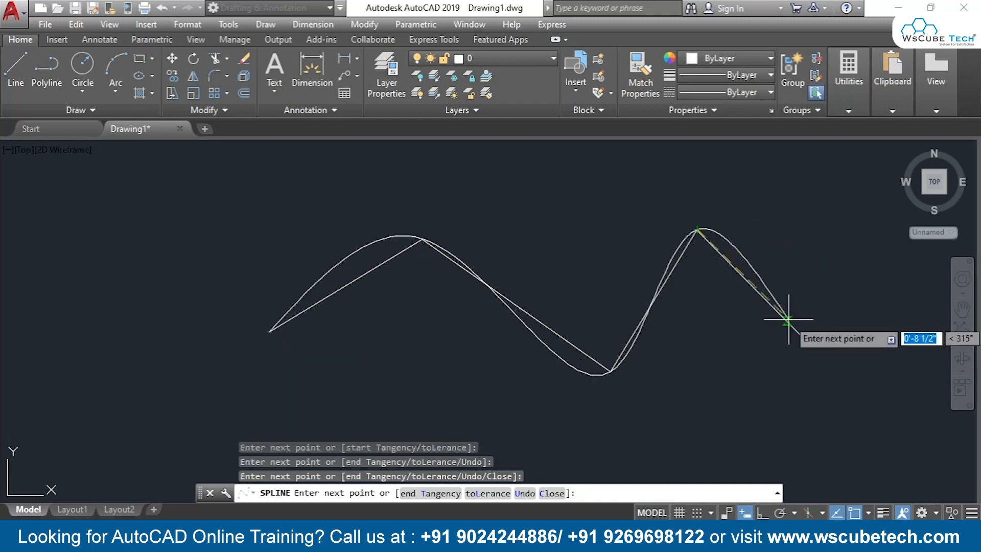
{"action": "left_click", "coordinate": [807, 332]}
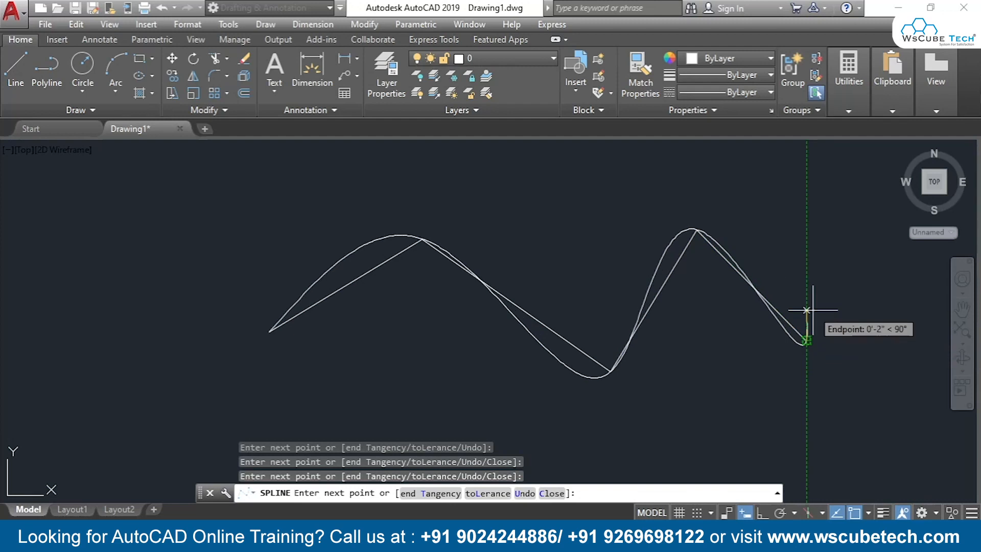
{"action": "key", "text": "Return"}
{"action": "left_click", "coordinate": [78, 113]}
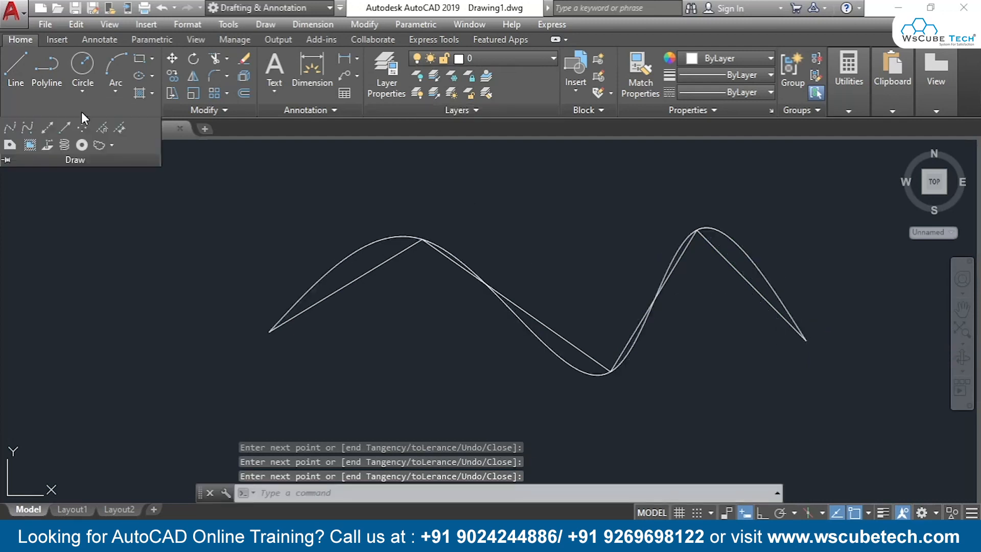
{"action": "left_click", "coordinate": [9, 128]}
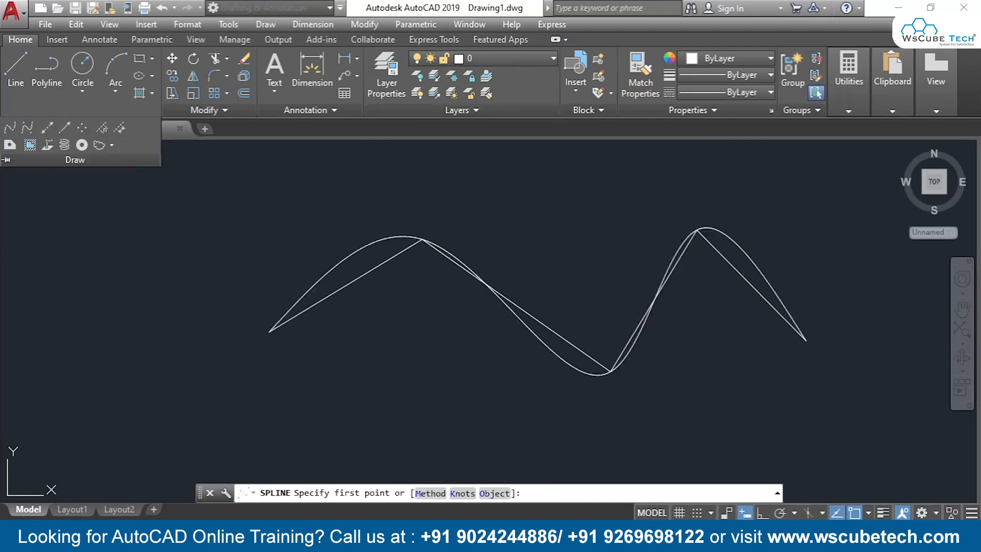
{"action": "left_click", "coordinate": [110, 268]}
{"action": "key", "text": "Escape"}
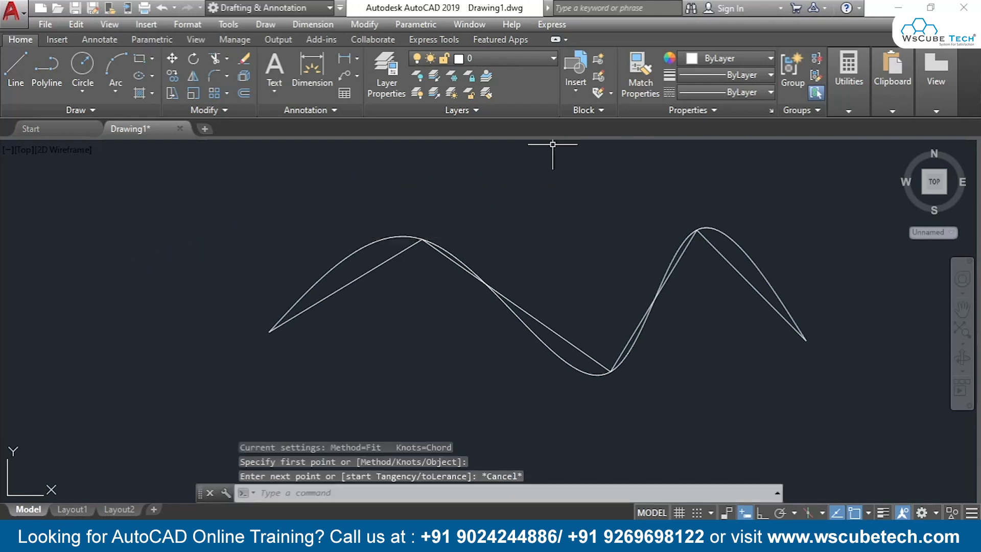
- Set the current object colour to yellow 241,235,31 and the lineweight to 0.60 mm
{"action": "left_click", "coordinate": [753, 58]}
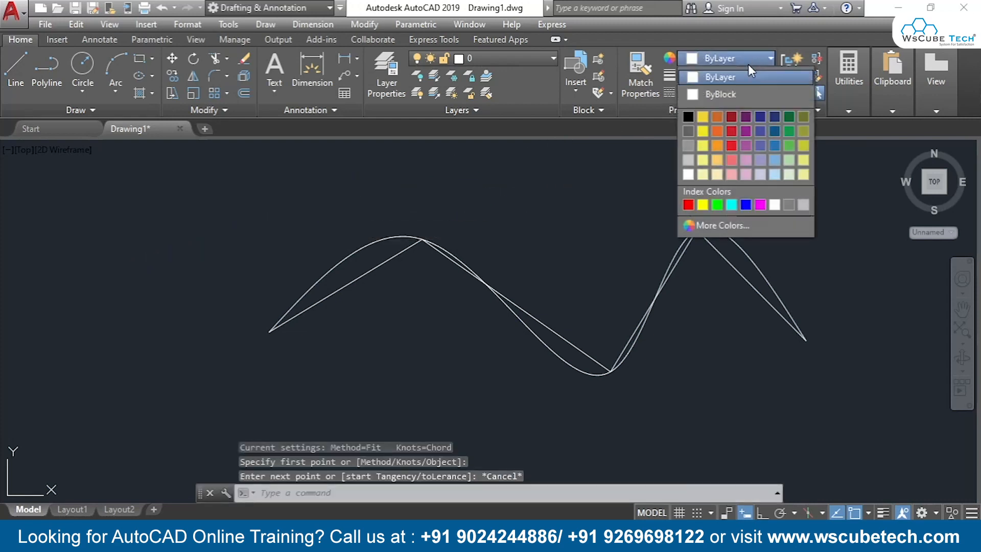
{"action": "left_click", "coordinate": [703, 131]}
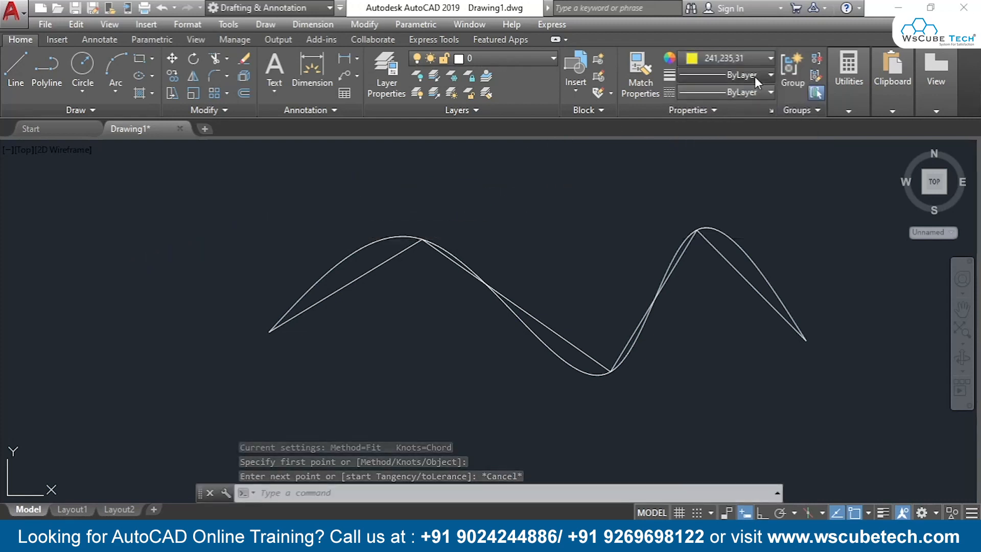
{"action": "left_click", "coordinate": [756, 77]}
{"action": "scroll", "coordinate": [718, 213], "scroll_direction": "down", "scroll_amount": 4}
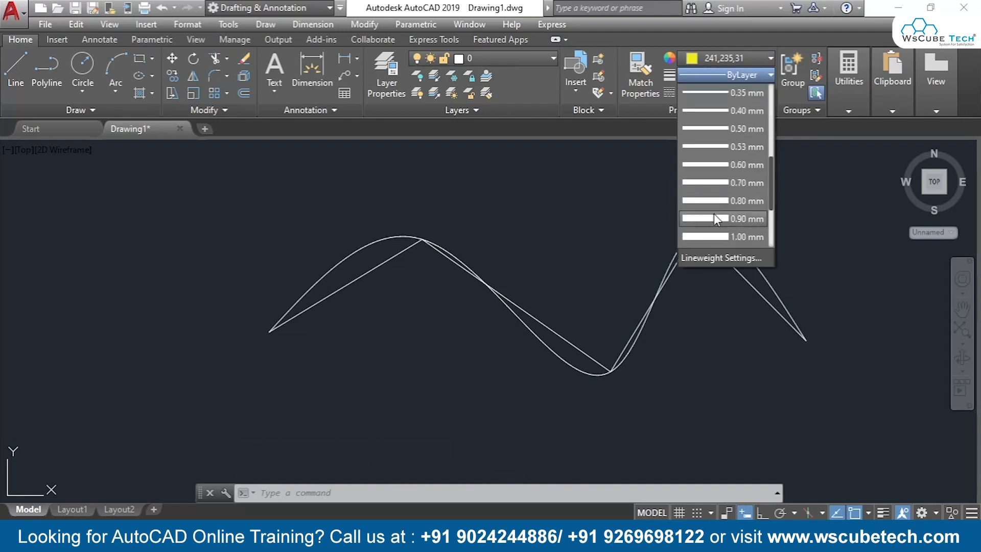
{"action": "left_click", "coordinate": [713, 160]}
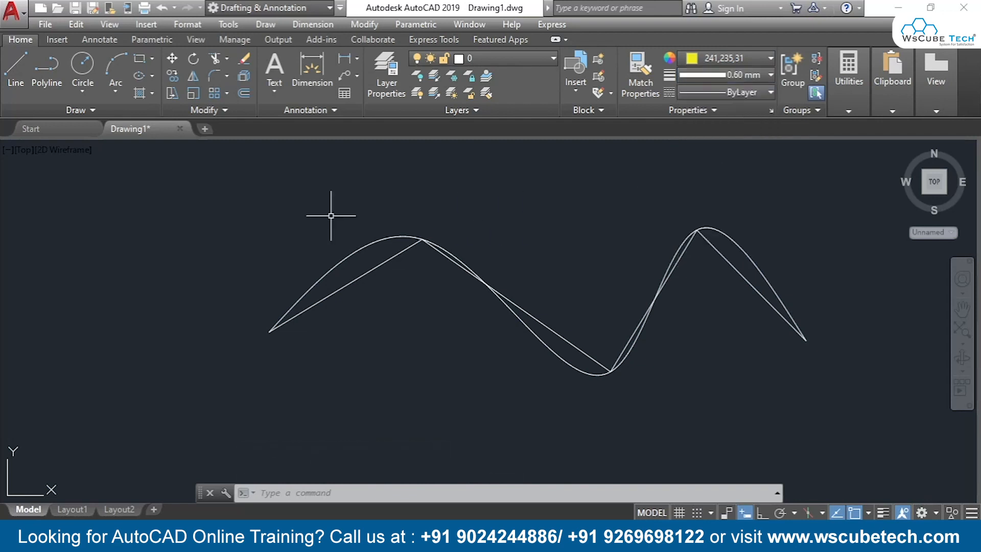
- Draw a fit spline with Square root knot parameterization through the same five zigzag vertices and turn on lineweight display
{"action": "left_click", "coordinate": [92, 111]}
{"action": "left_click", "coordinate": [11, 128]}
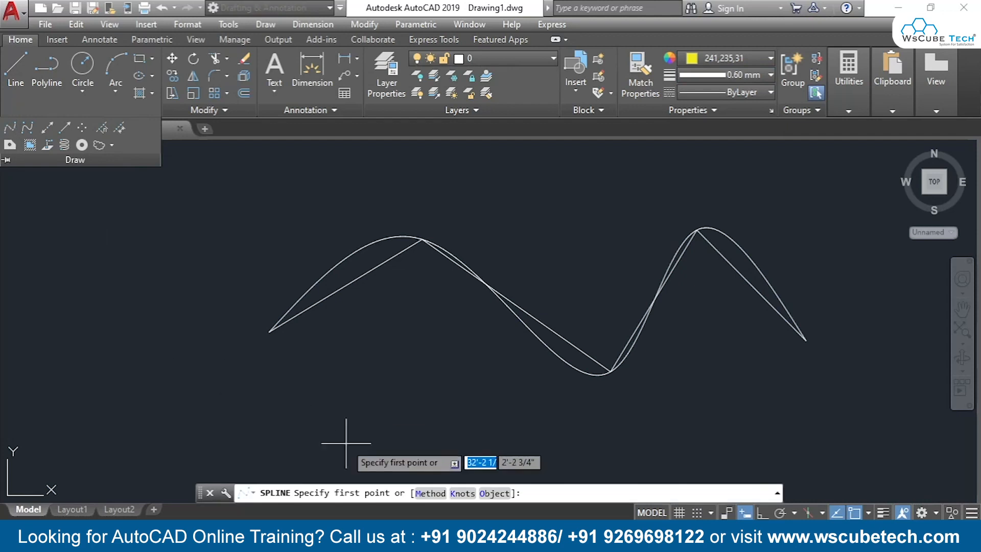
{"action": "left_click", "coordinate": [460, 493]}
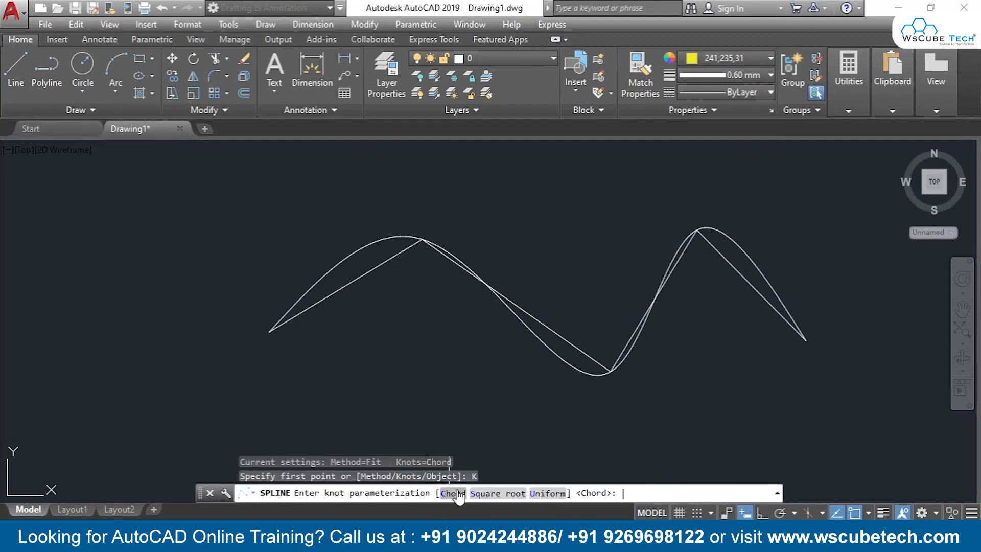
{"action": "left_click", "coordinate": [492, 493]}
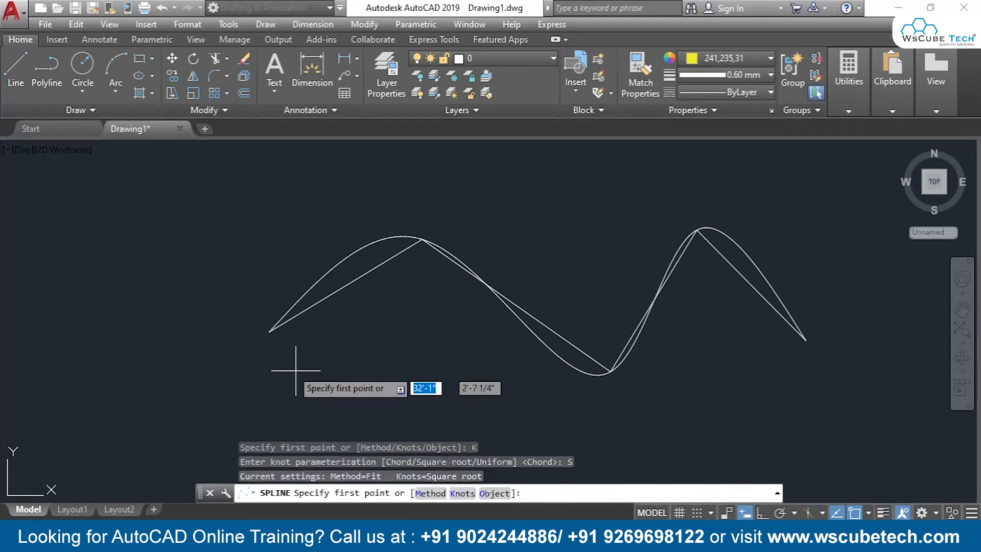
{"action": "left_click", "coordinate": [269, 331]}
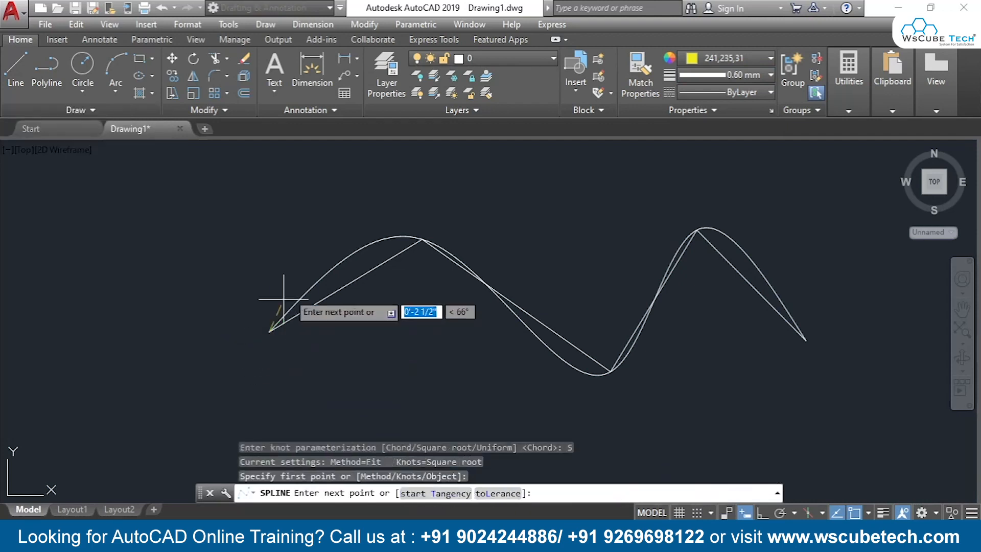
{"action": "left_click", "coordinate": [423, 239]}
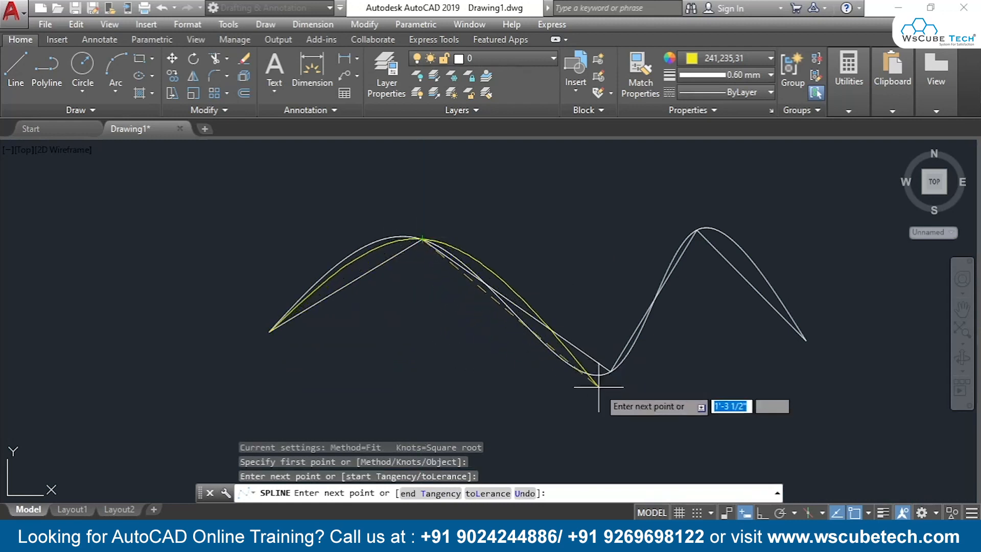
{"action": "left_click", "coordinate": [611, 370]}
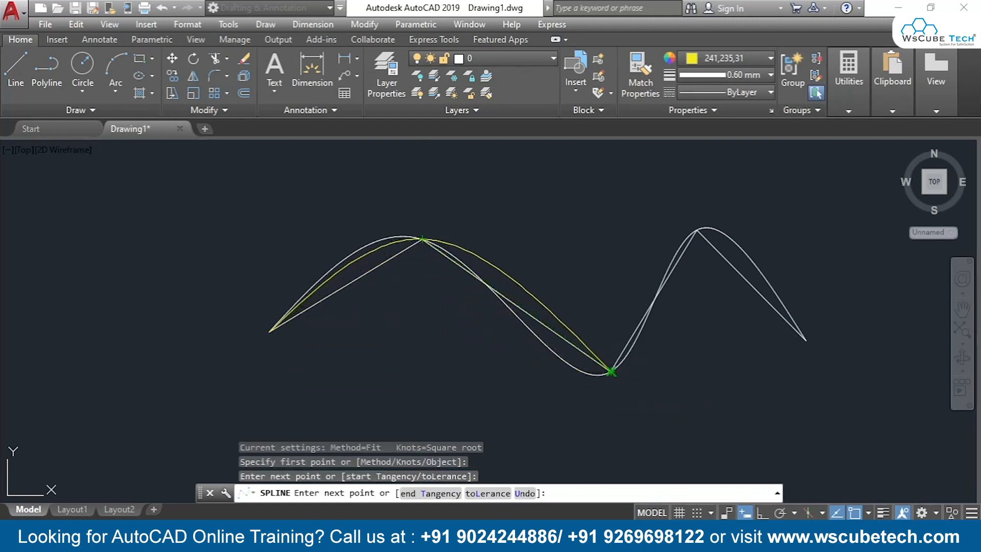
{"action": "left_click", "coordinate": [695, 231]}
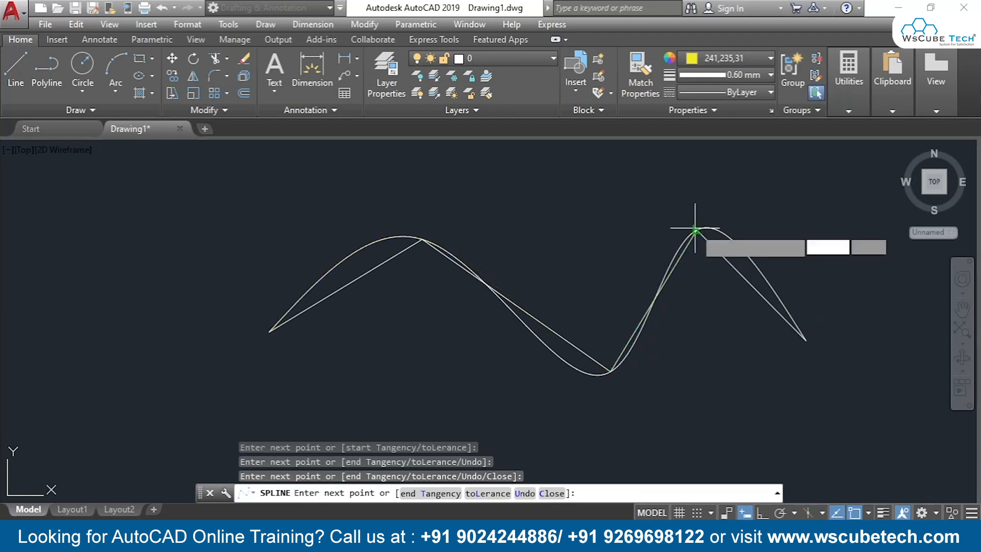
{"action": "left_click", "coordinate": [806, 340]}
{"action": "key", "text": "Return"}
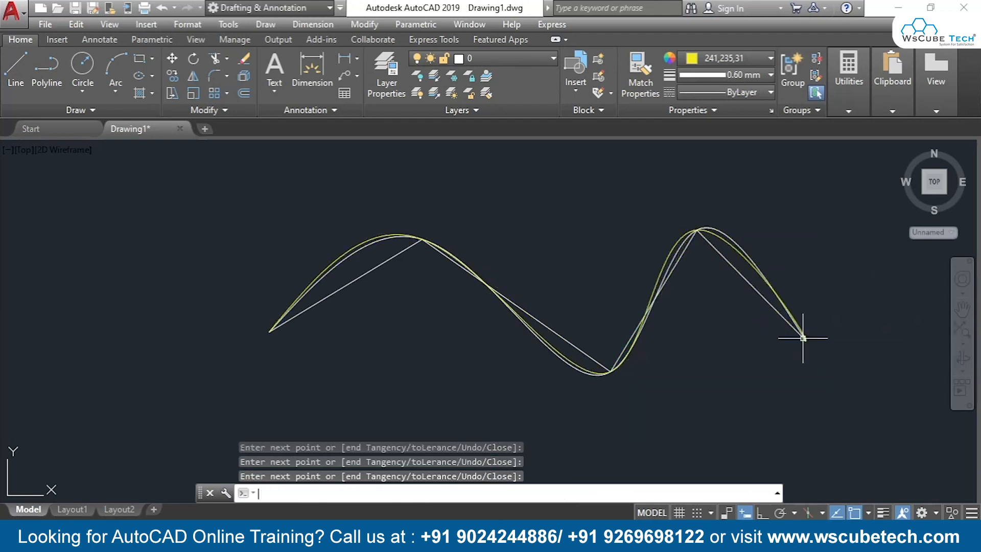
{"action": "left_click", "coordinate": [883, 512]}
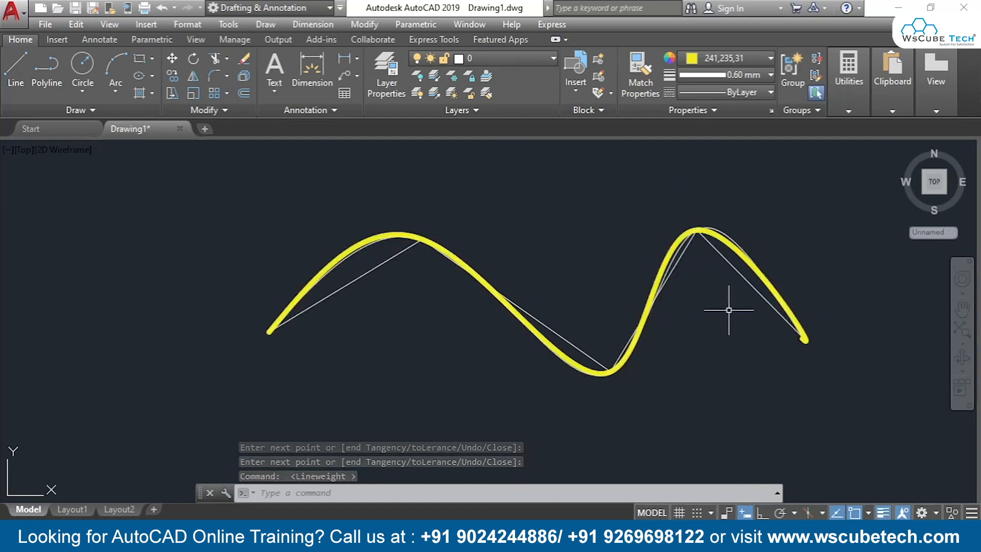
- Start a third fit spline with Uniform knot parameterization
{"action": "left_click", "coordinate": [66, 111]}
{"action": "left_click", "coordinate": [9, 128]}
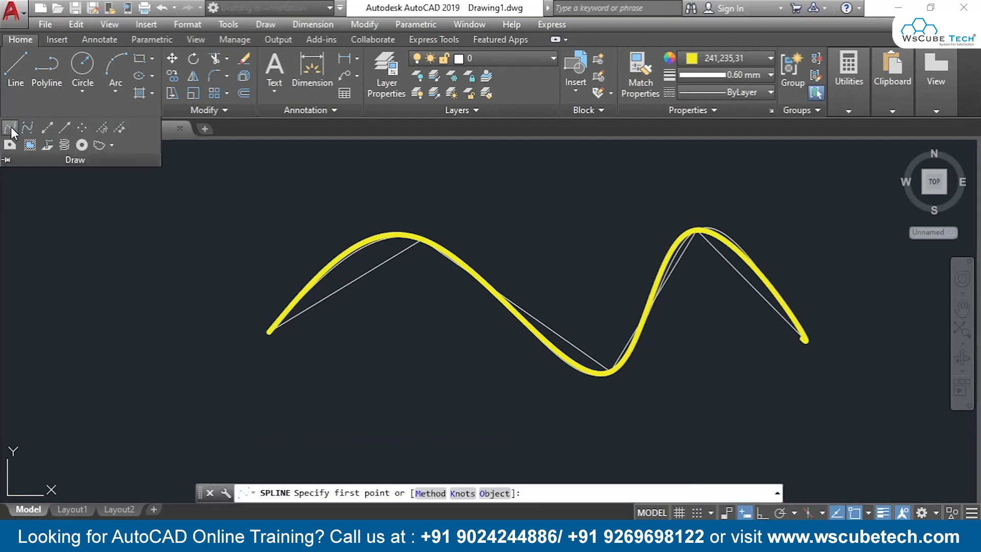
{"action": "left_click", "coordinate": [462, 492]}
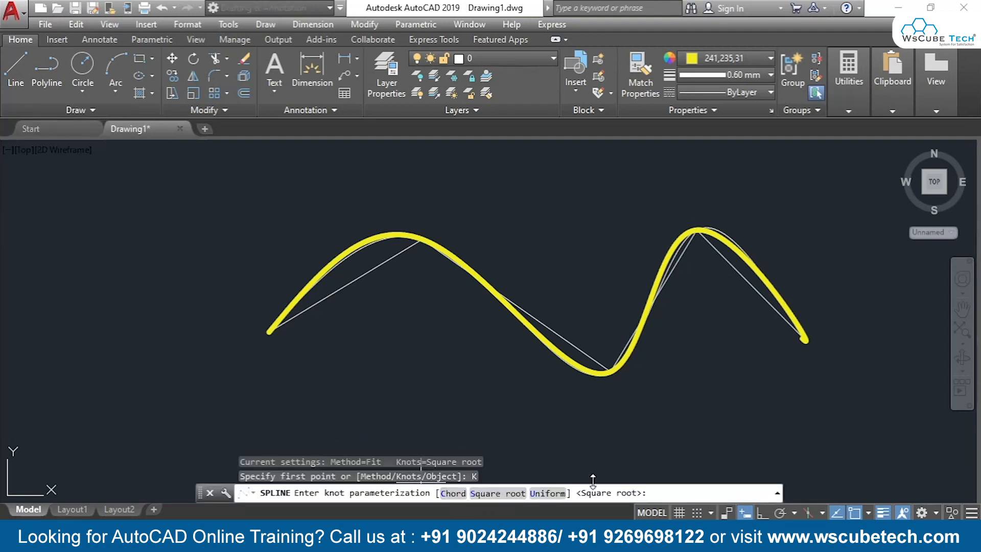
{"action": "left_click", "coordinate": [552, 494]}
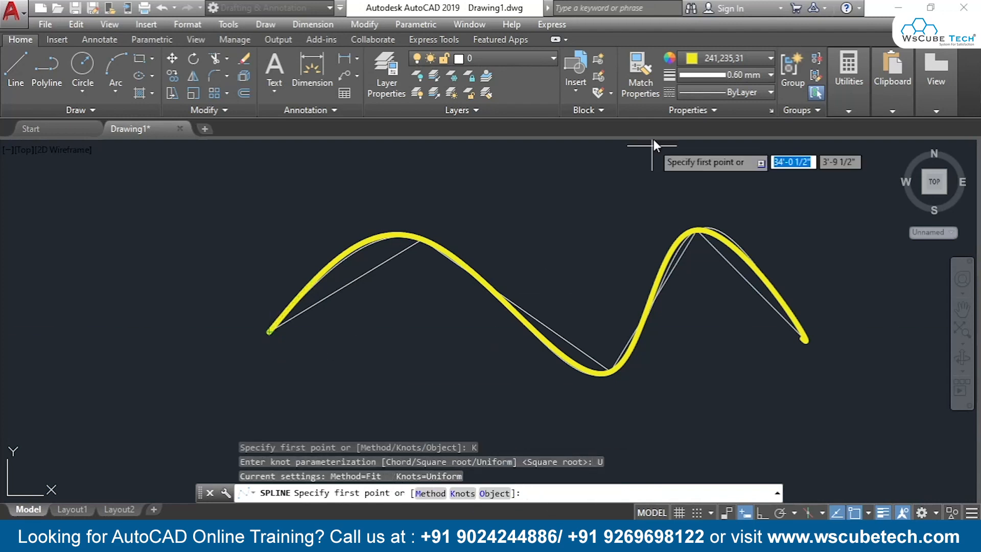
- Set the current object colour to orange 205,105,40 and the lineweight to 0.35 mm
{"action": "left_click", "coordinate": [770, 60]}
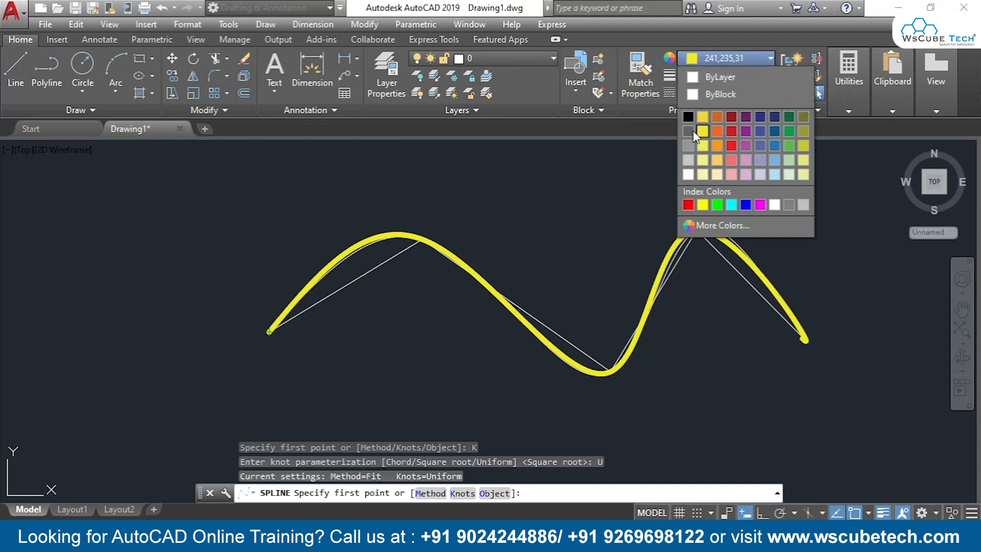
{"action": "left_click", "coordinate": [722, 116]}
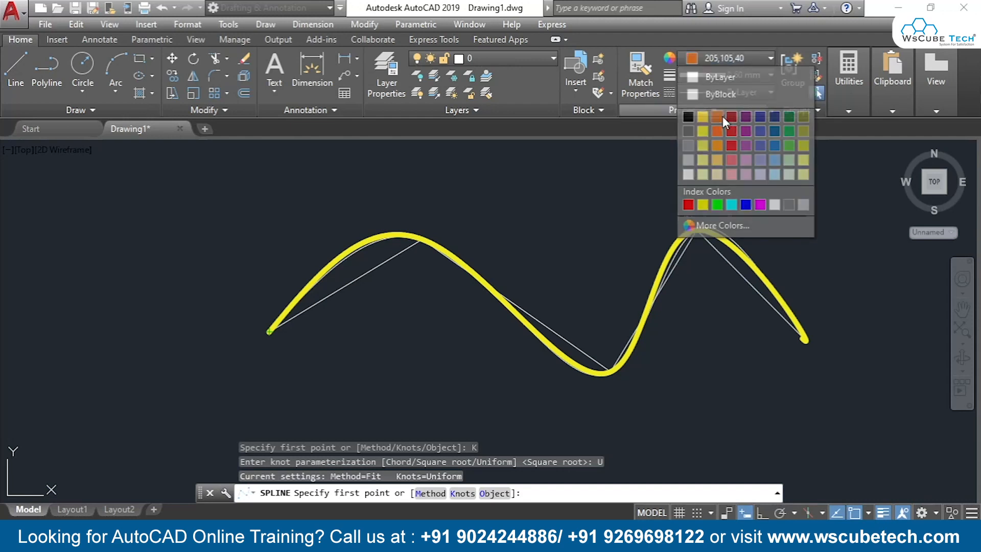
{"action": "left_click", "coordinate": [757, 77]}
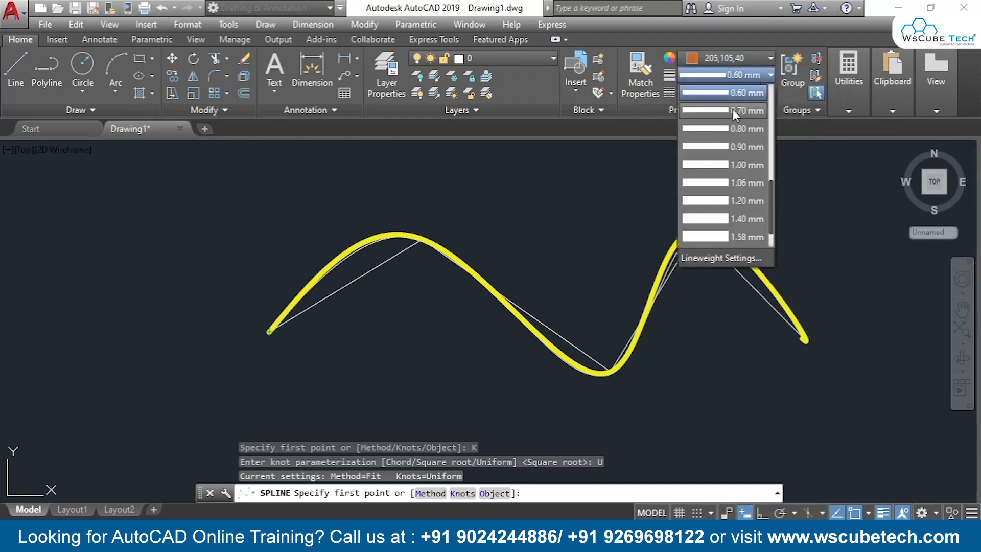
{"action": "scroll", "coordinate": [720, 122], "scroll_direction": "up", "scroll_amount": 2}
{"action": "left_click", "coordinate": [715, 128]}
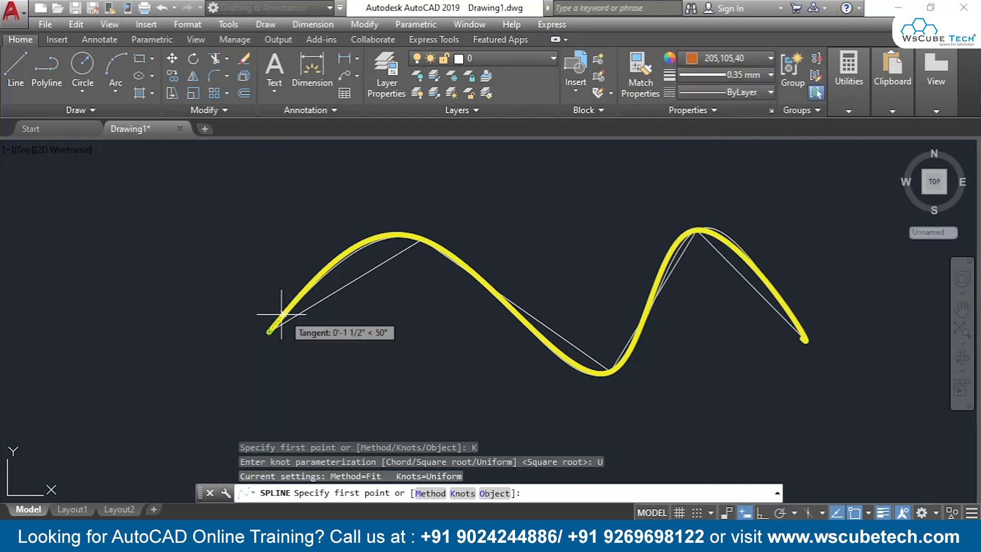
- Draw the fit spline with Uniform knot parameterization through the same five zigzag vertices, from the leftmost to the rightmost
{"action": "left_click", "coordinate": [269, 331]}
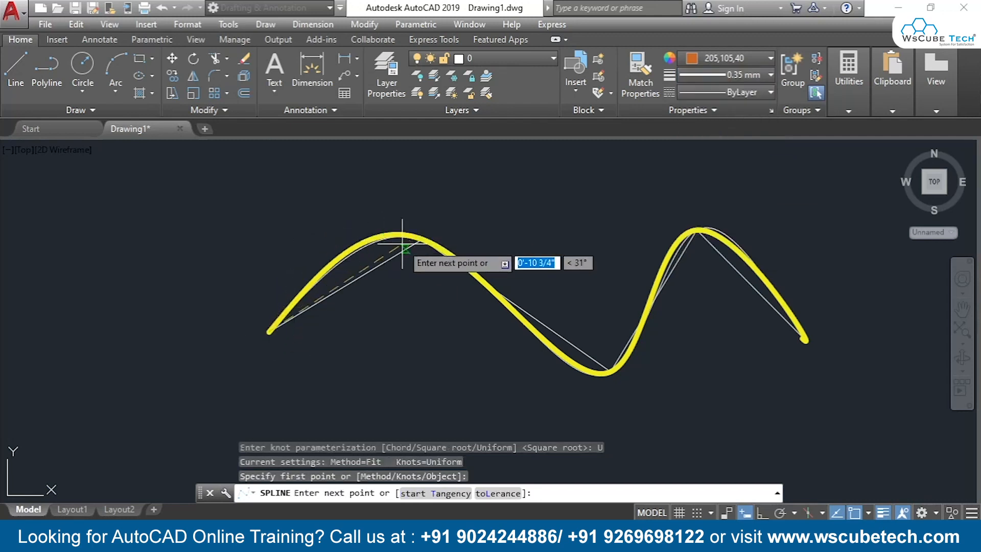
{"action": "left_click", "coordinate": [421, 239]}
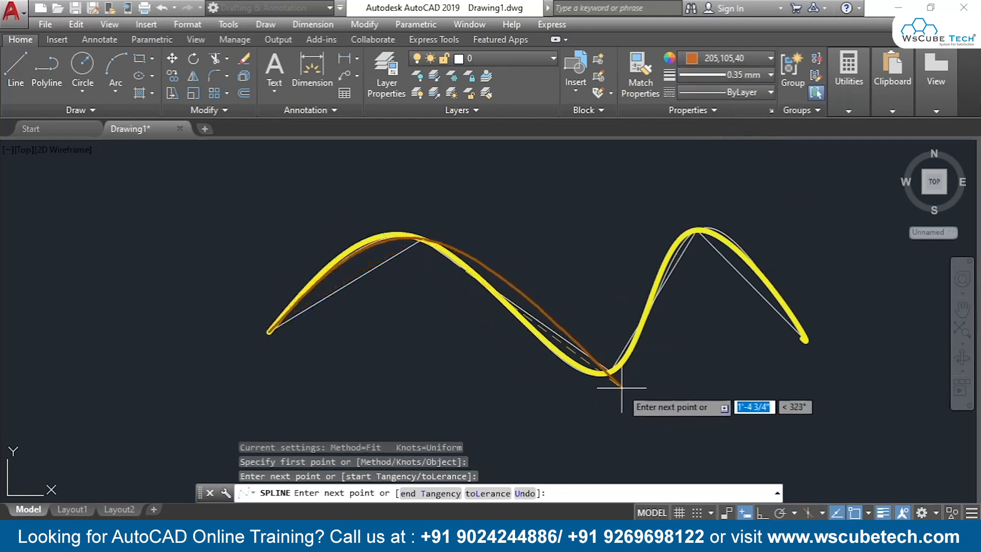
{"action": "left_click", "coordinate": [611, 369]}
{"action": "left_click", "coordinate": [697, 229]}
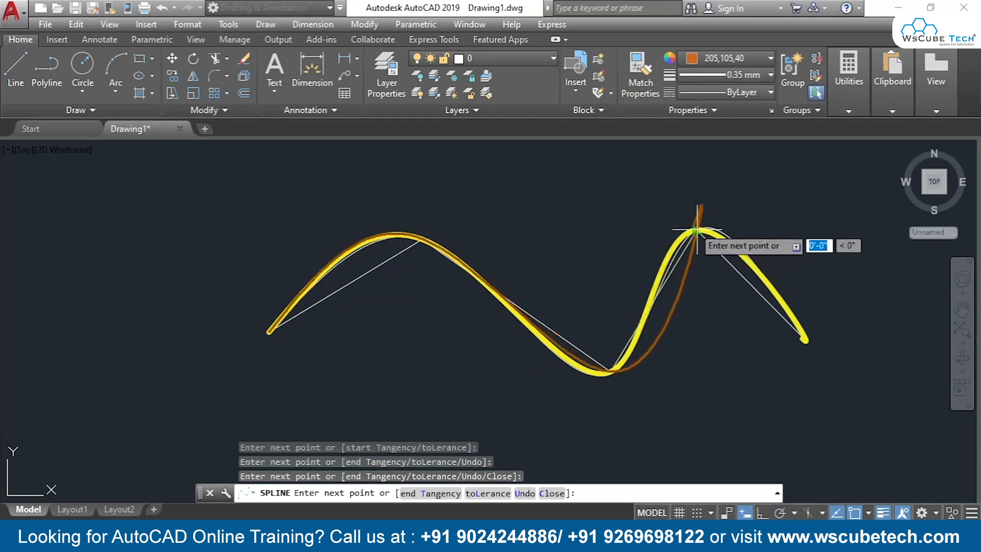
{"action": "left_click", "coordinate": [803, 338]}
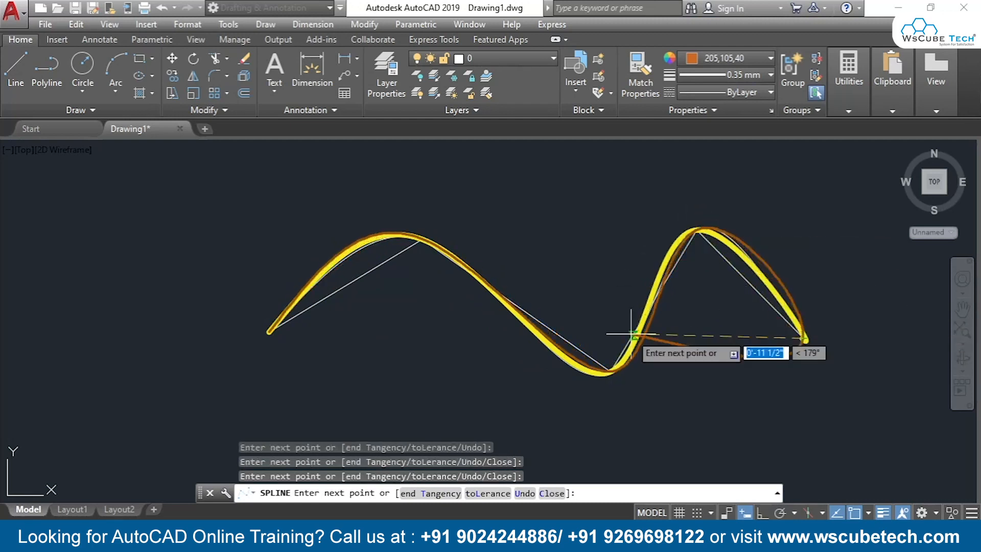
{"action": "key", "text": "Return"}
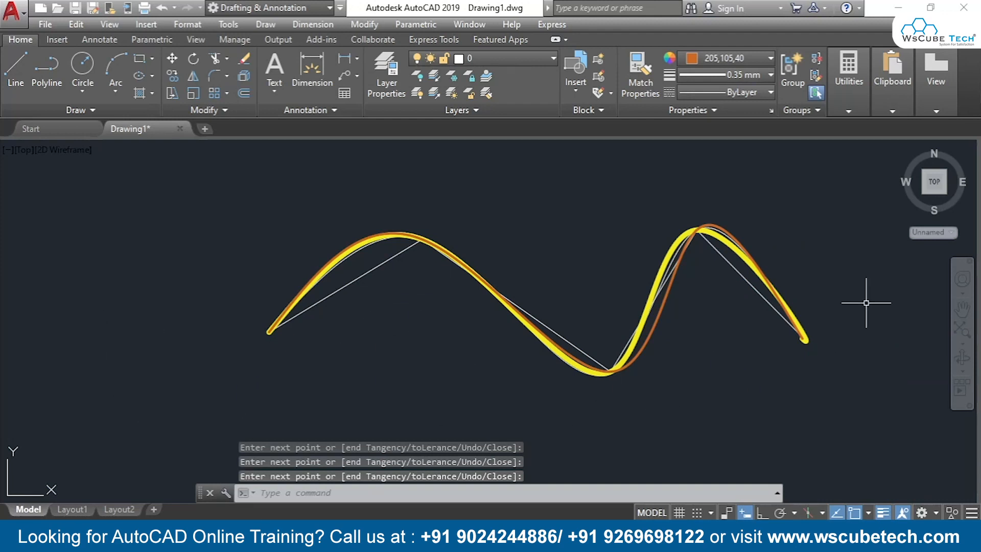
- Reset the current object colour and lineweight to ByLayer
{"action": "left_click", "coordinate": [764, 58]}
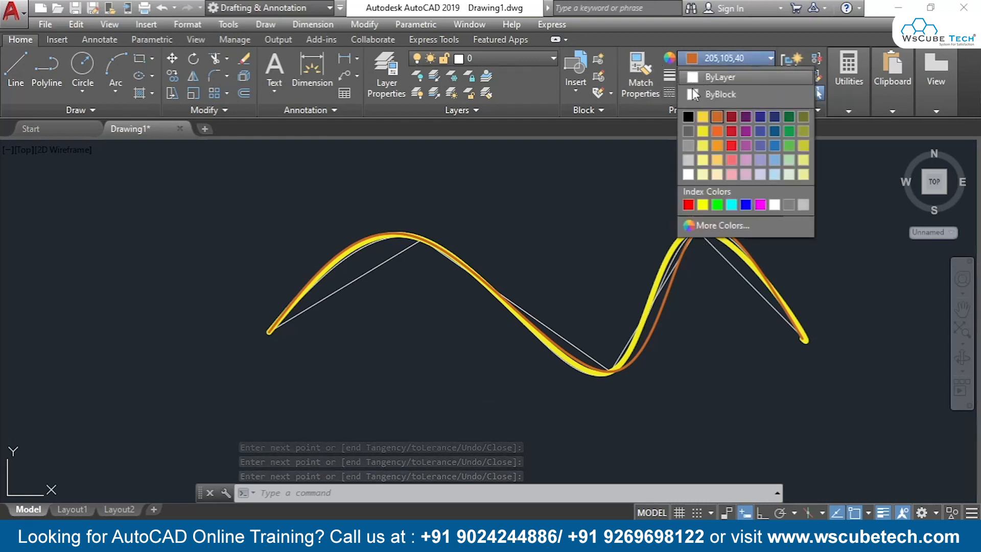
{"action": "left_click", "coordinate": [689, 174]}
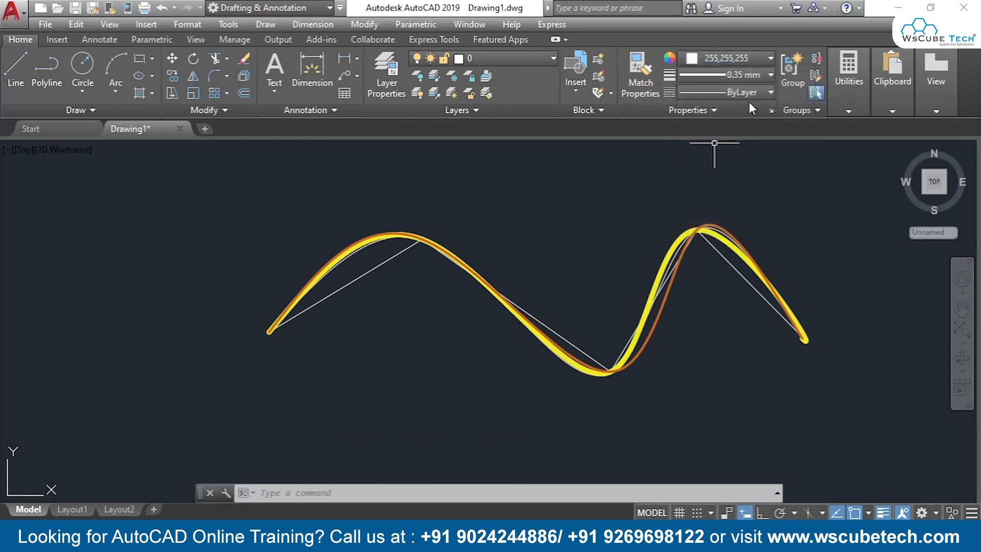
{"action": "left_click", "coordinate": [770, 74]}
{"action": "scroll", "coordinate": [728, 115], "scroll_direction": "up", "scroll_amount": 5}
{"action": "left_click", "coordinate": [725, 91]}
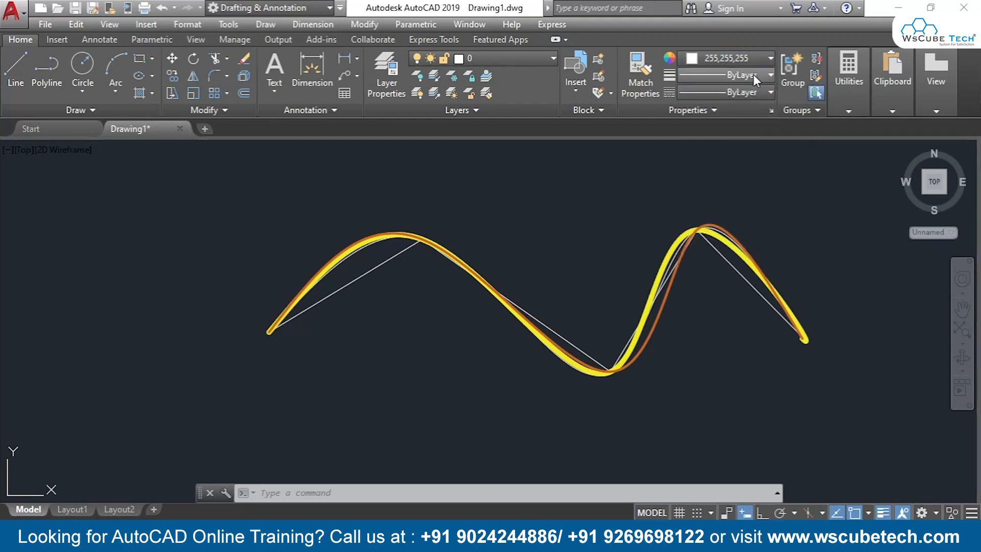
{"action": "left_click", "coordinate": [770, 57]}
{"action": "left_click", "coordinate": [708, 75]}
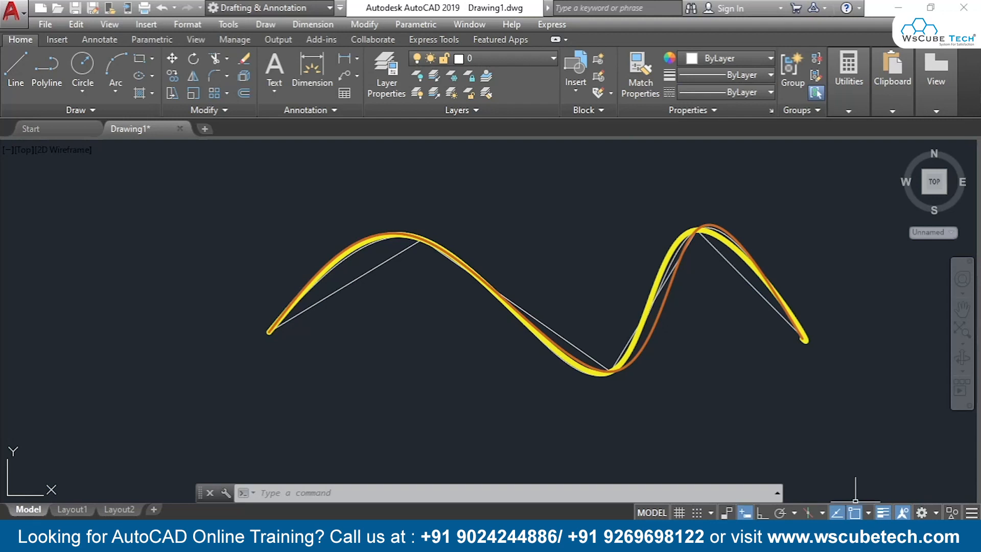
- Turn off lineweight display and erase all the lines and splines in the drawing
{"action": "left_click", "coordinate": [883, 513]}
{"action": "key", "text": "ctrl+a"}
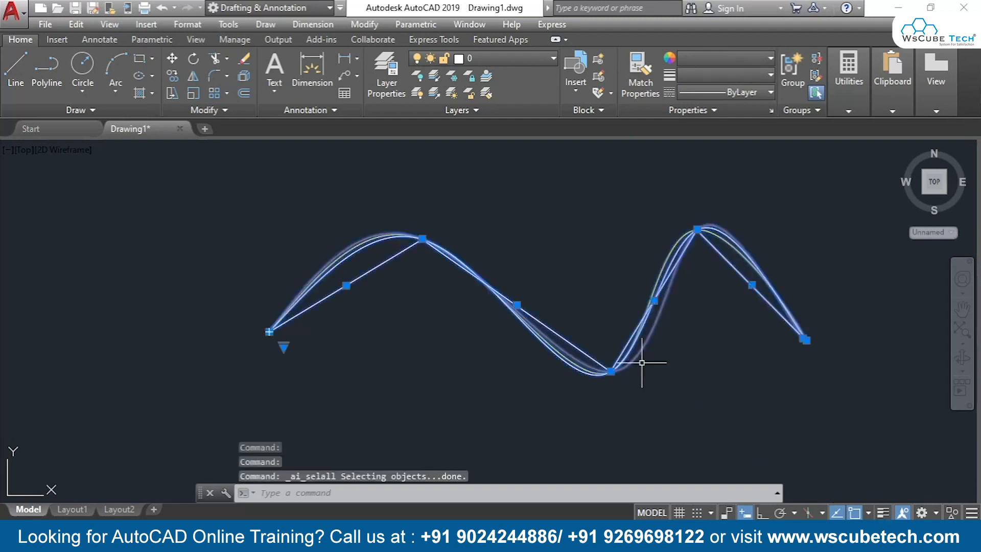
{"action": "key", "text": "Delete"}
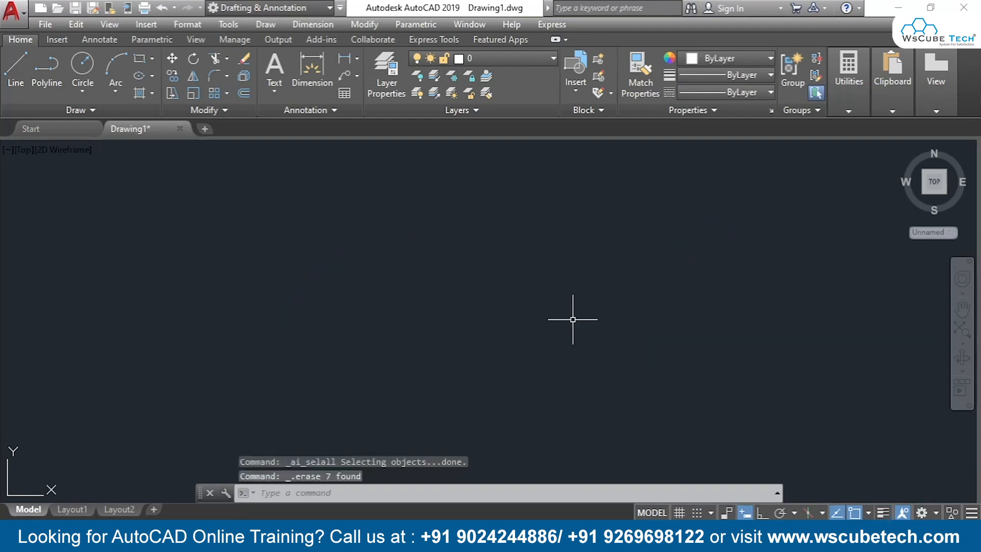
{"action": "left_click", "coordinate": [61, 112]}
{"action": "left_click", "coordinate": [27, 128]}
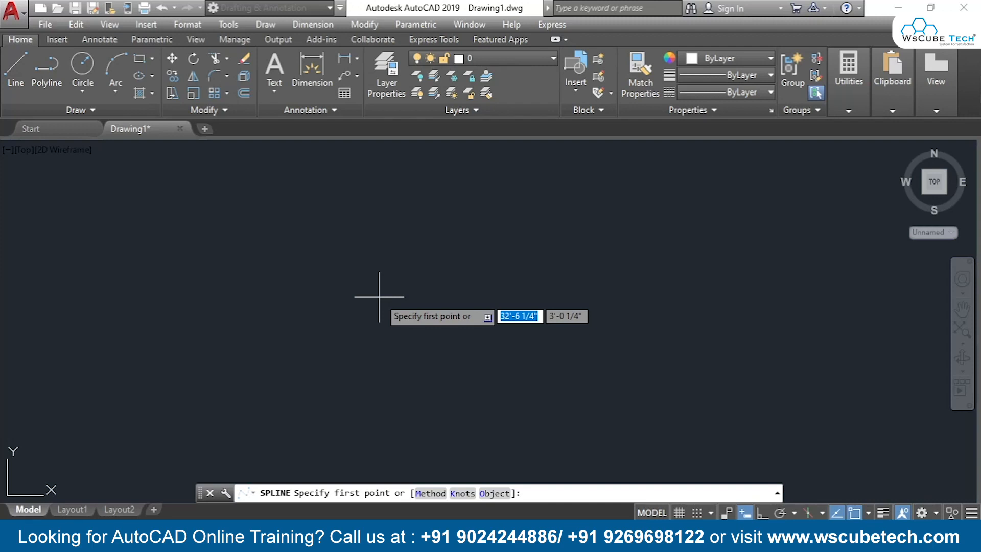
{"action": "type", "text": "o"}
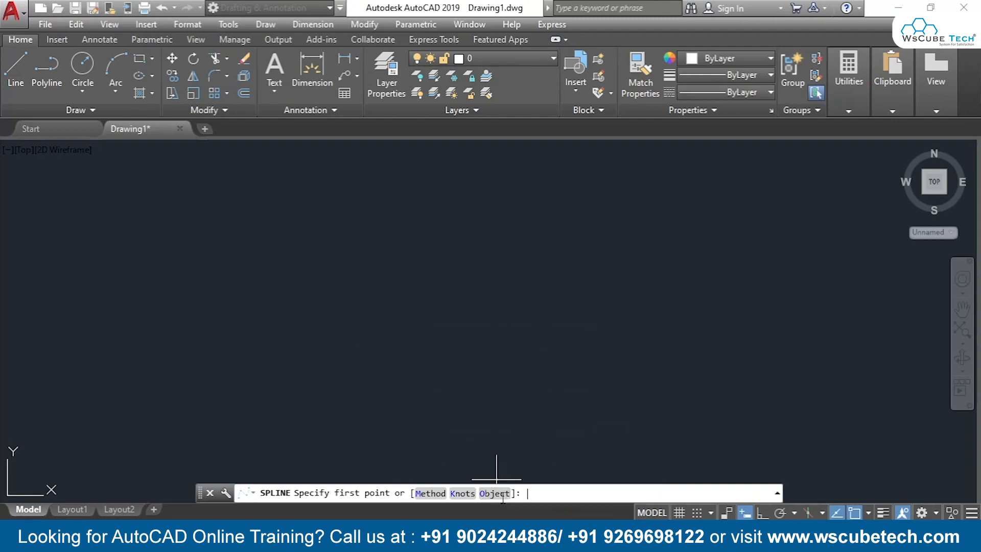
{"action": "key", "text": "Return"}
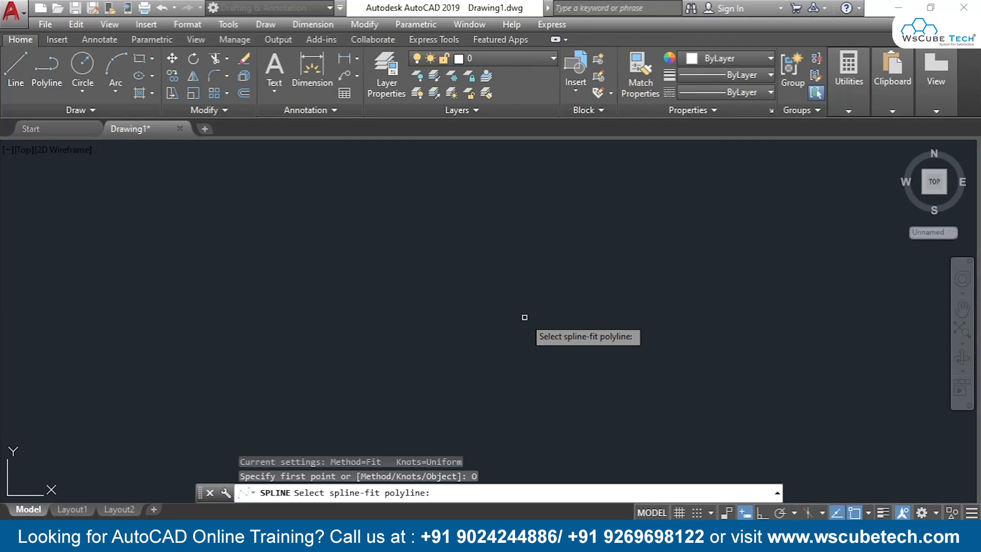
{"action": "key", "text": "Escape"}
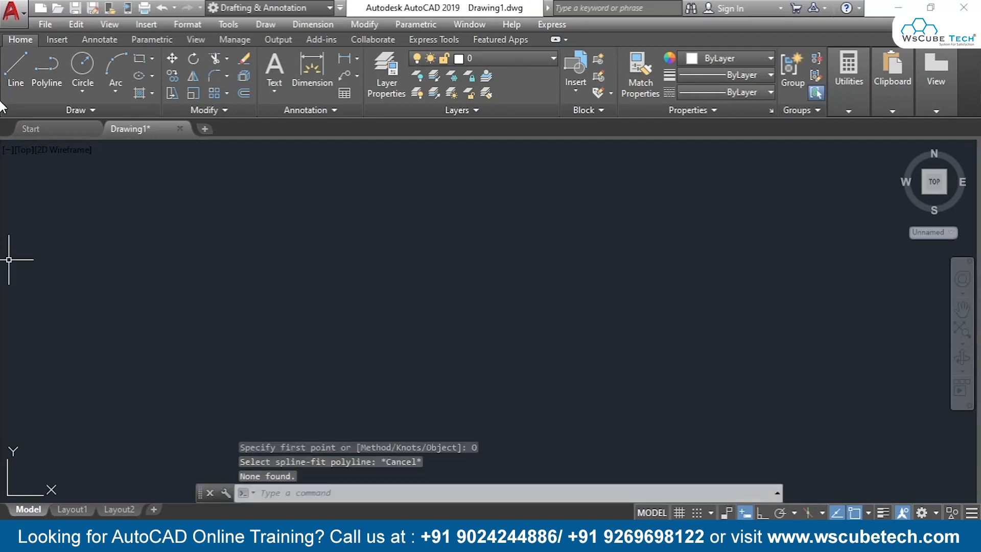
- Draw an open zigzag polyline with four segments across the upper half of the empty drawing area
{"action": "left_click", "coordinate": [47, 69]}
{"action": "left_click", "coordinate": [259, 311]}
{"action": "left_click", "coordinate": [434, 208]}
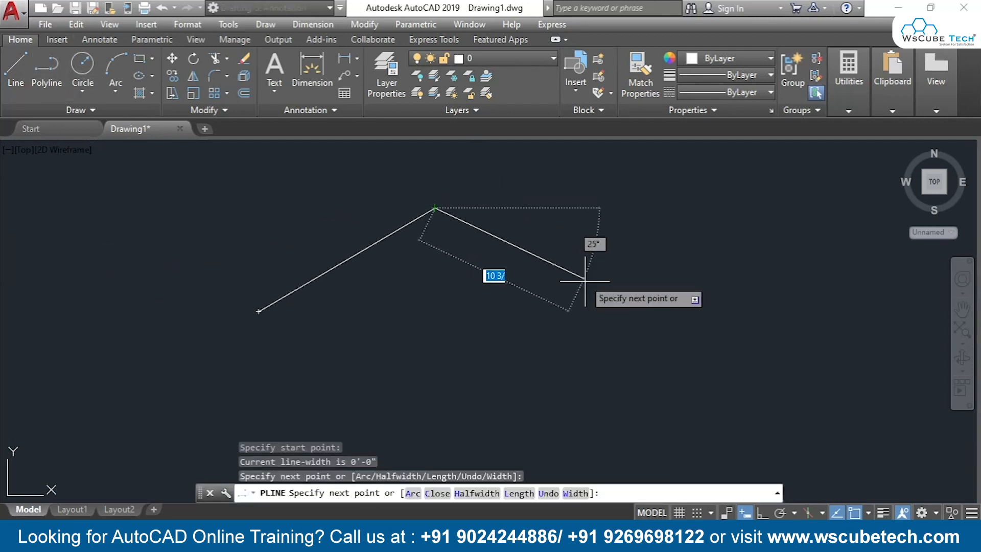
{"action": "left_click", "coordinate": [594, 296]}
{"action": "left_click", "coordinate": [669, 213]}
{"action": "left_click", "coordinate": [766, 269]}
{"action": "key", "text": "Return"}
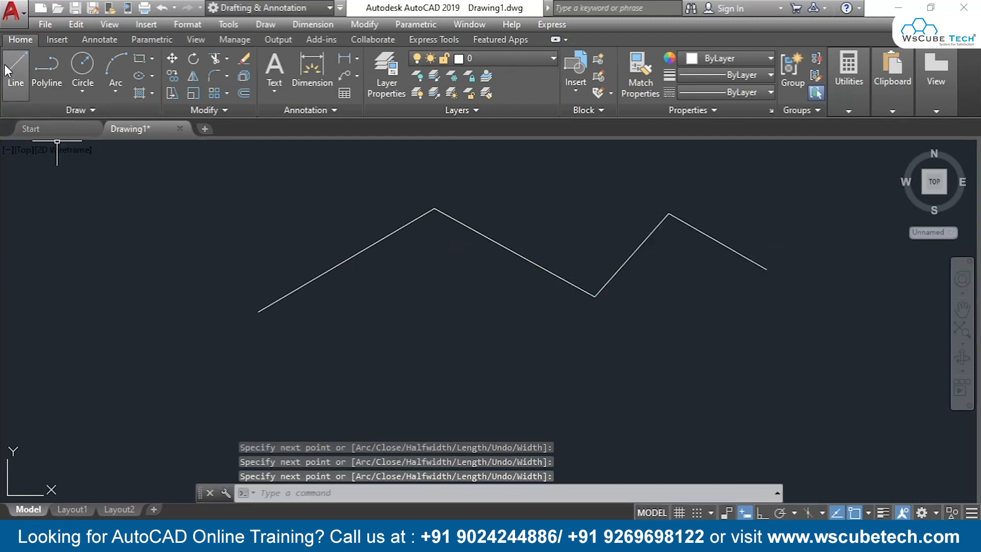
- Draw a similar four-segment zigzag of separate lines just below the polyline
{"action": "left_click", "coordinate": [15, 67]}
{"action": "left_click", "coordinate": [273, 368]}
{"action": "left_click", "coordinate": [448, 277]}
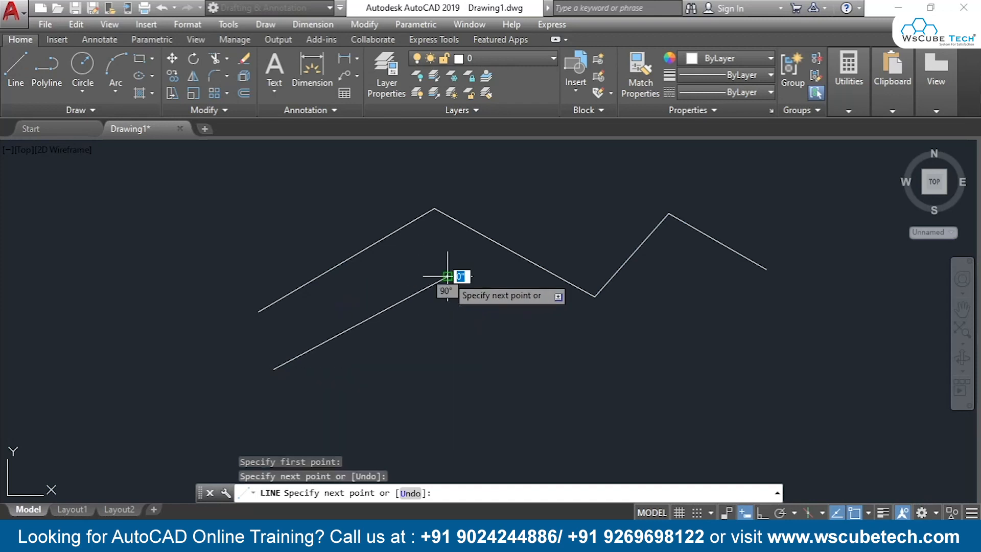
{"action": "left_click", "coordinate": [585, 379]}
{"action": "left_click", "coordinate": [689, 302]}
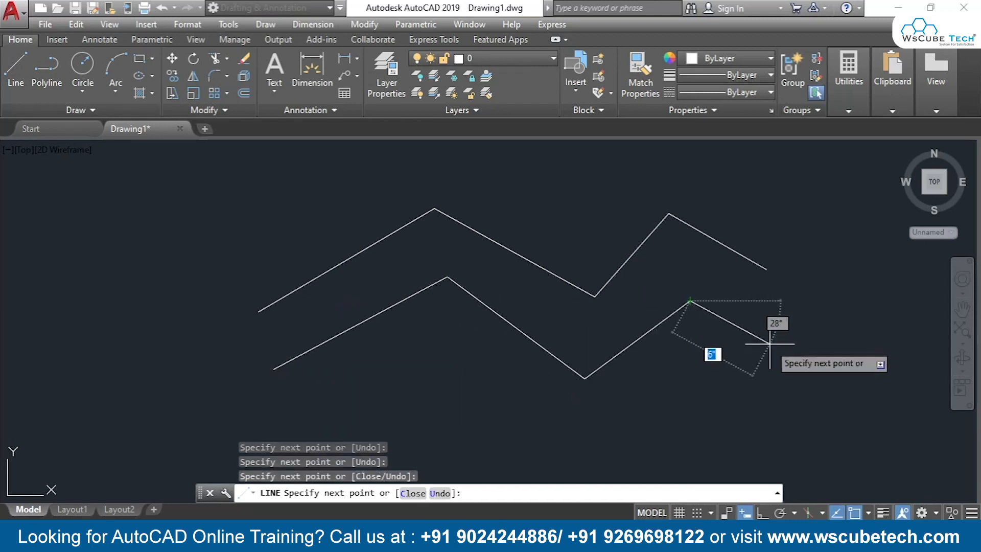
{"action": "left_click", "coordinate": [771, 346]}
{"action": "key", "text": "Return"}
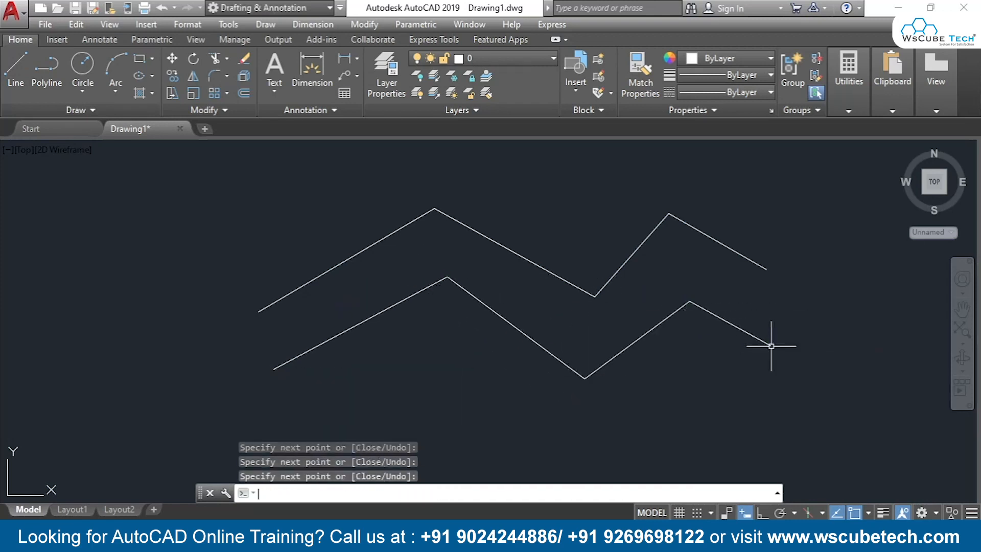
- Try to convert the upper zigzag polyline into a spline with the Spline Fit command's Object option
{"action": "left_click", "coordinate": [90, 109]}
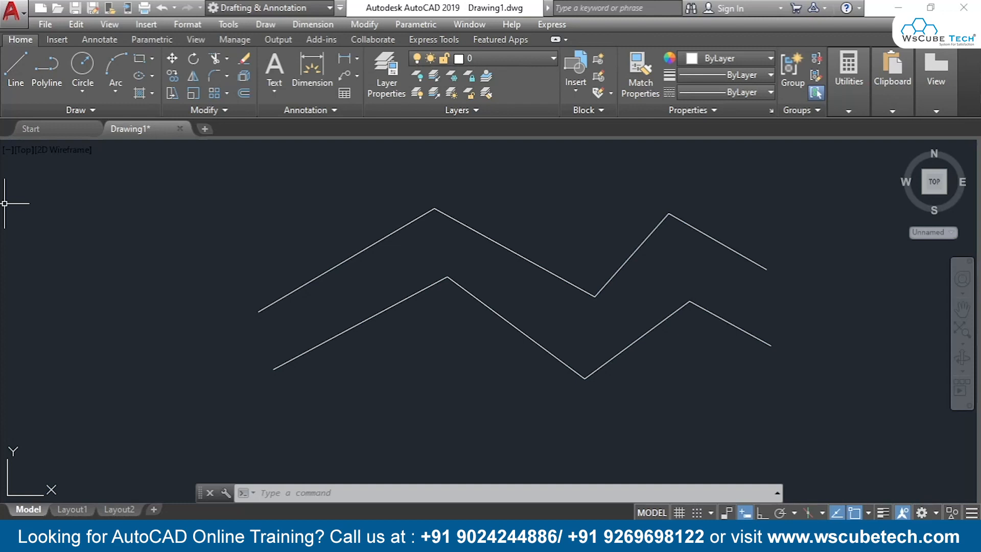
{"action": "left_click", "coordinate": [82, 109]}
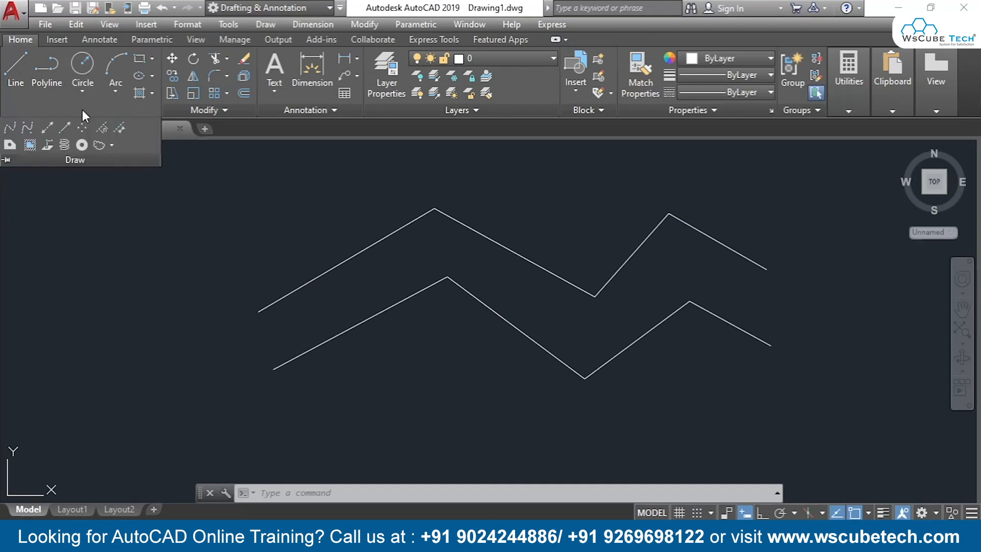
{"action": "left_click", "coordinate": [12, 129]}
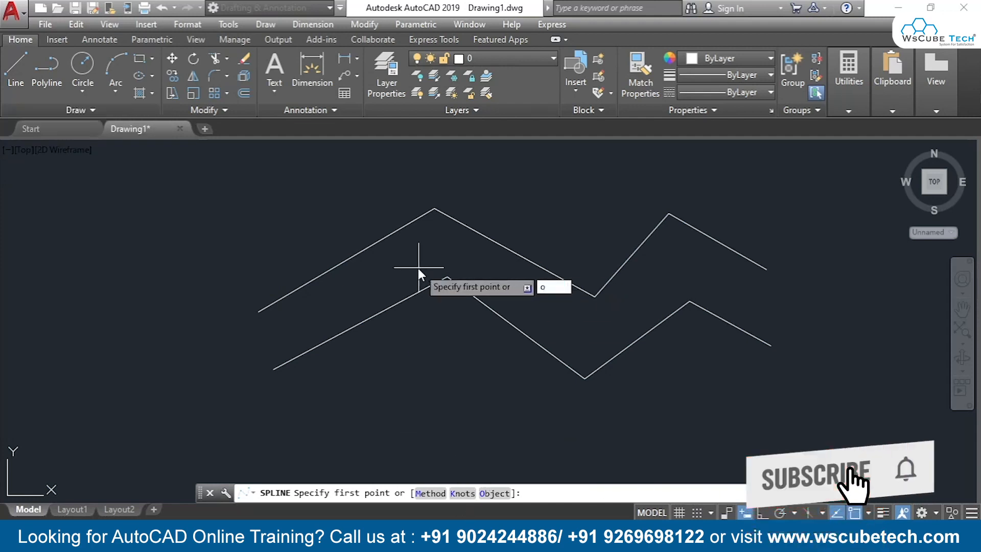
{"action": "type", "text": "o"}
{"action": "key", "text": "Return"}
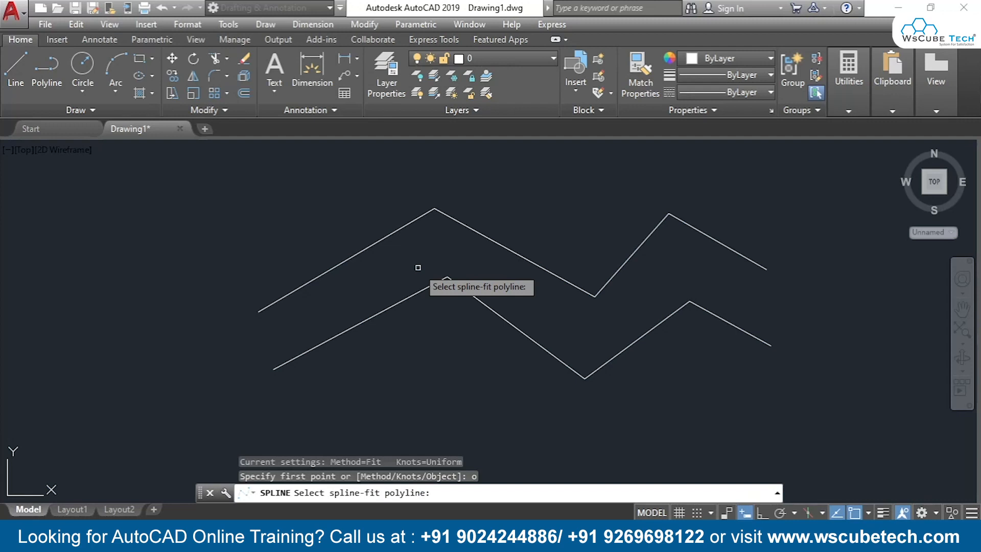
{"action": "left_click", "coordinate": [395, 230]}
{"action": "key", "text": "Return"}
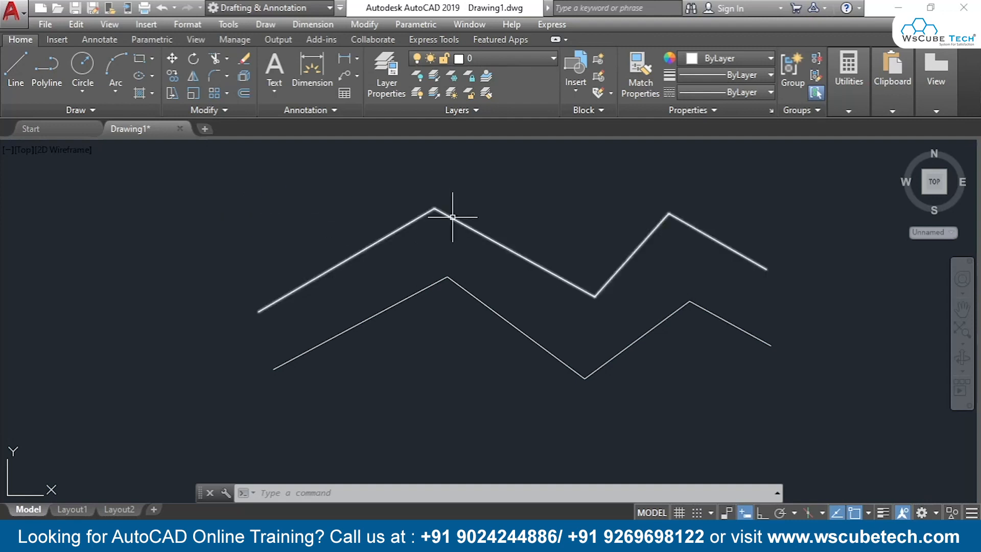
- Apply the polyline Spline Fit operation to the upper zigzag polyline to smooth it into a curve
{"action": "mouse_move", "coordinate": [452, 218]}
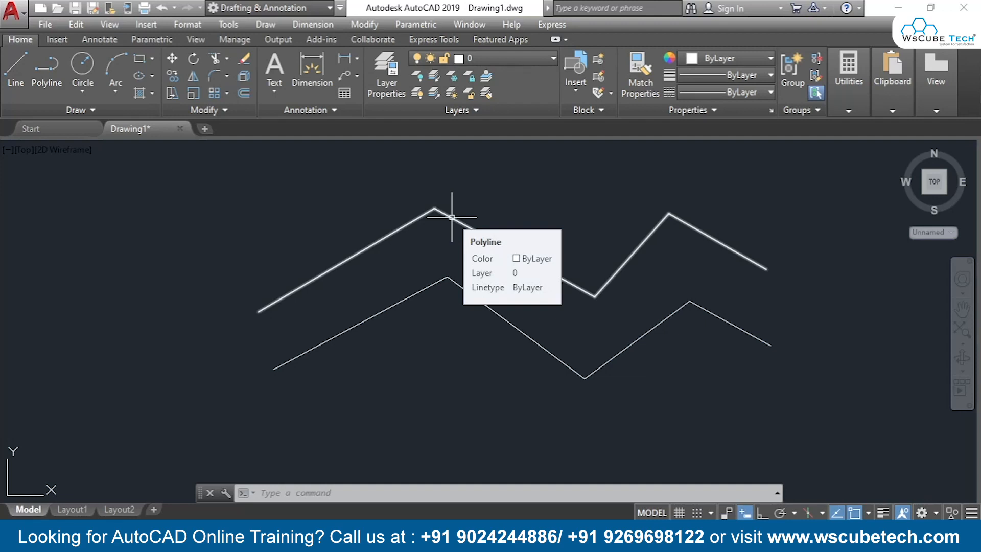
{"action": "mouse_move", "coordinate": [452, 280]}
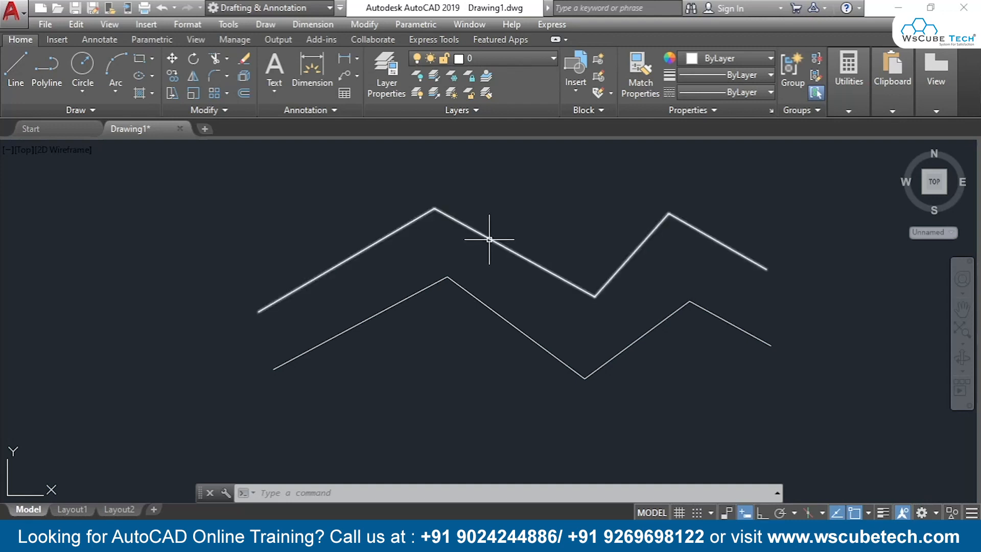
{"action": "mouse_move", "coordinate": [489, 239]}
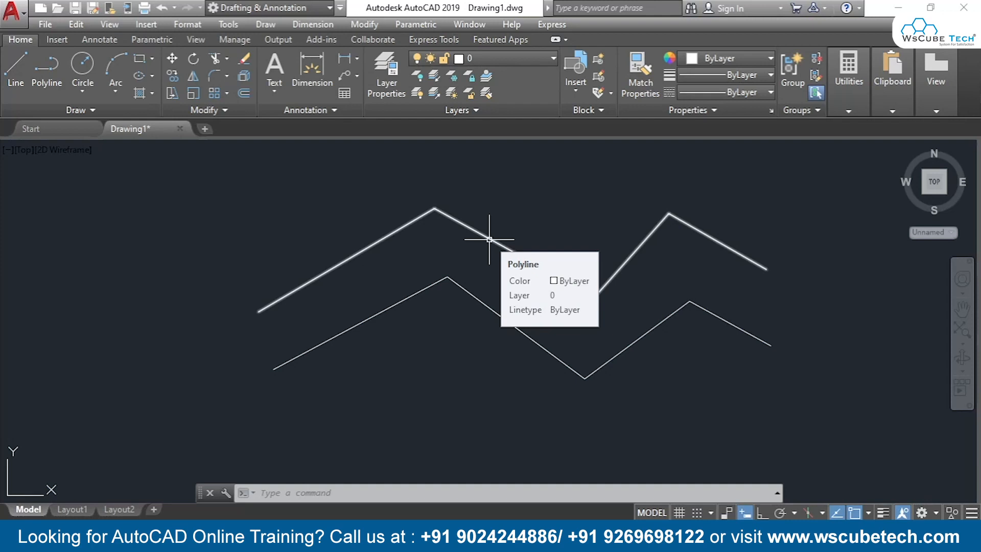
{"action": "left_click", "coordinate": [489, 239]}
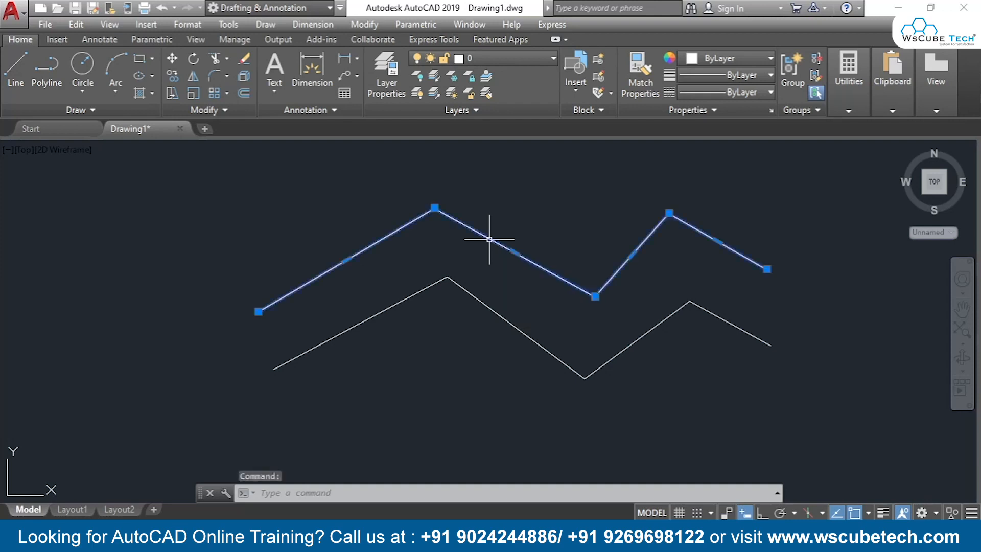
{"action": "right_click", "coordinate": [489, 241]}
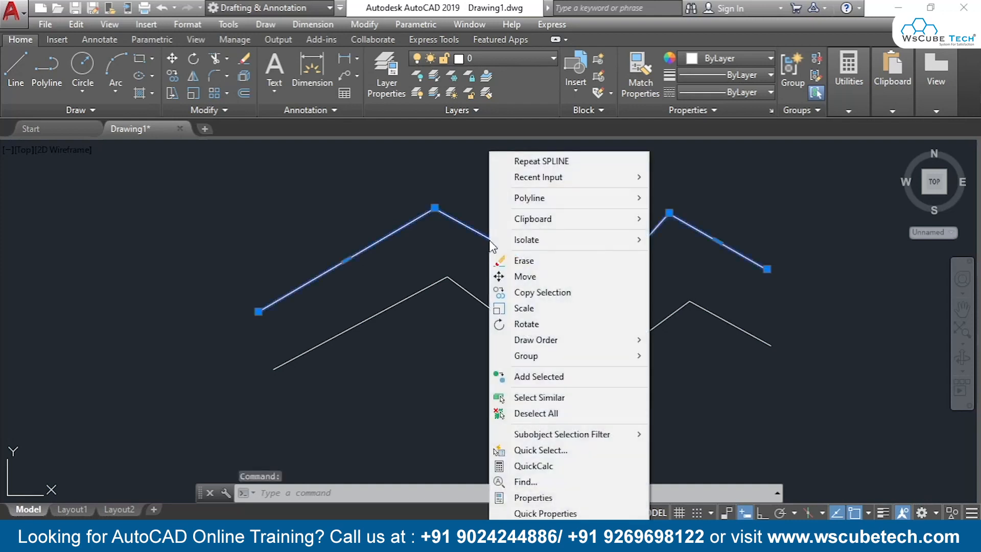
{"action": "mouse_move", "coordinate": [531, 199]}
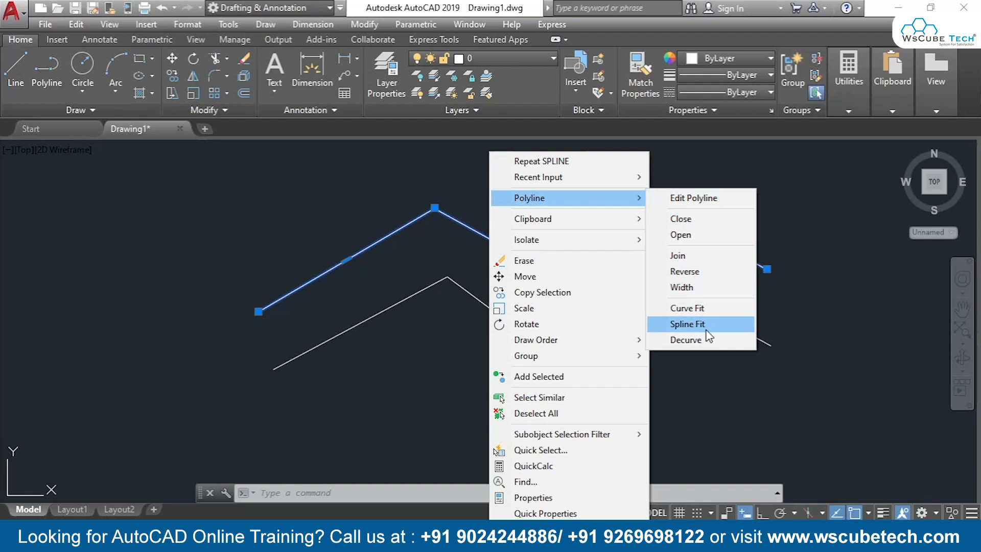
{"action": "left_click", "coordinate": [687, 324]}
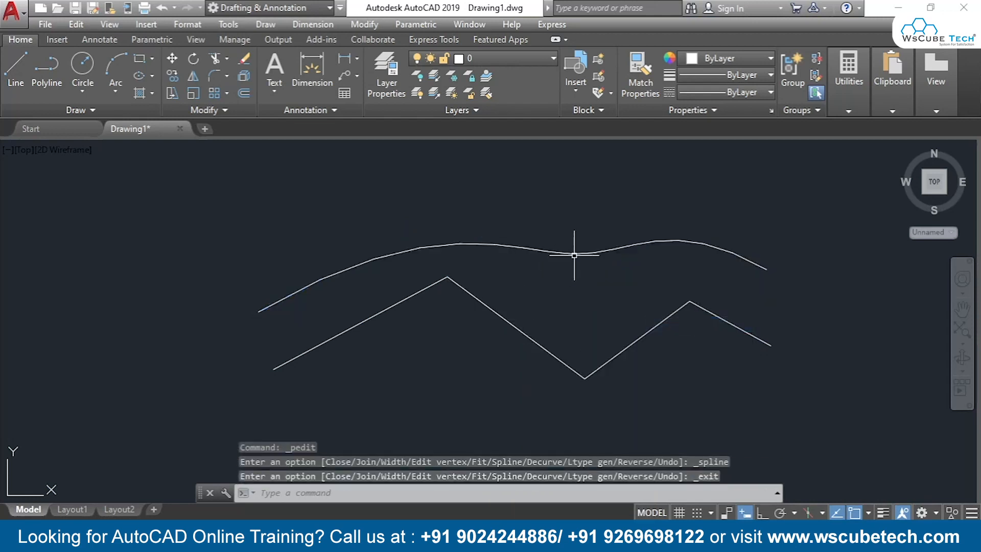
{"action": "mouse_move", "coordinate": [579, 253]}
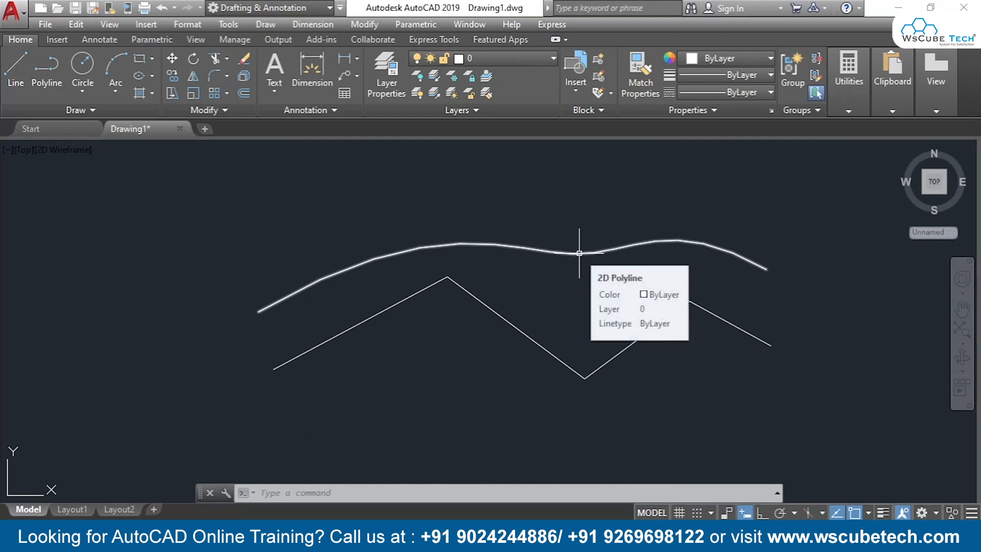
- Convert the upper spline-fit polyline into a true spline using the Spline Fit command's Object option
{"action": "left_click", "coordinate": [87, 107]}
{"action": "left_click", "coordinate": [5, 127]}
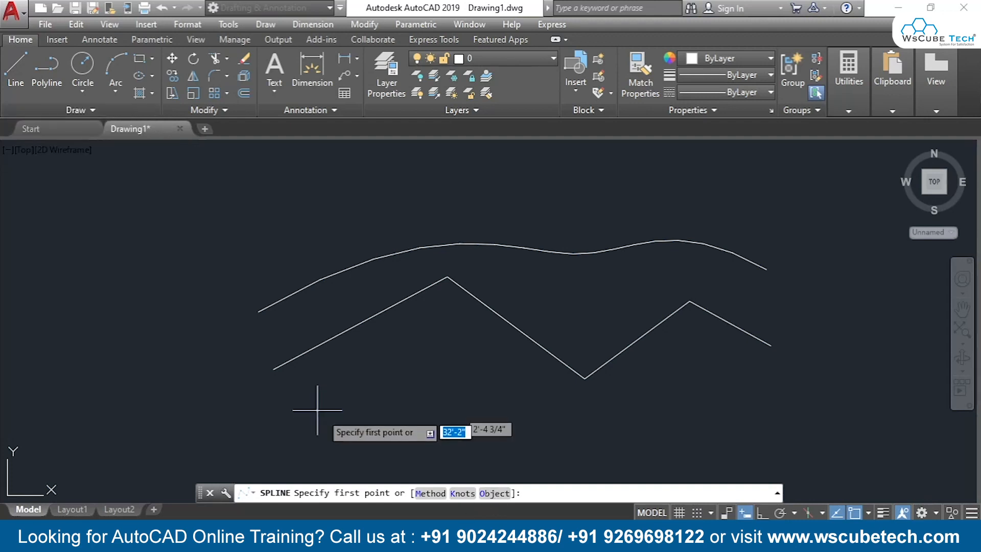
{"action": "type", "text": "o"}
{"action": "key", "text": "Return"}
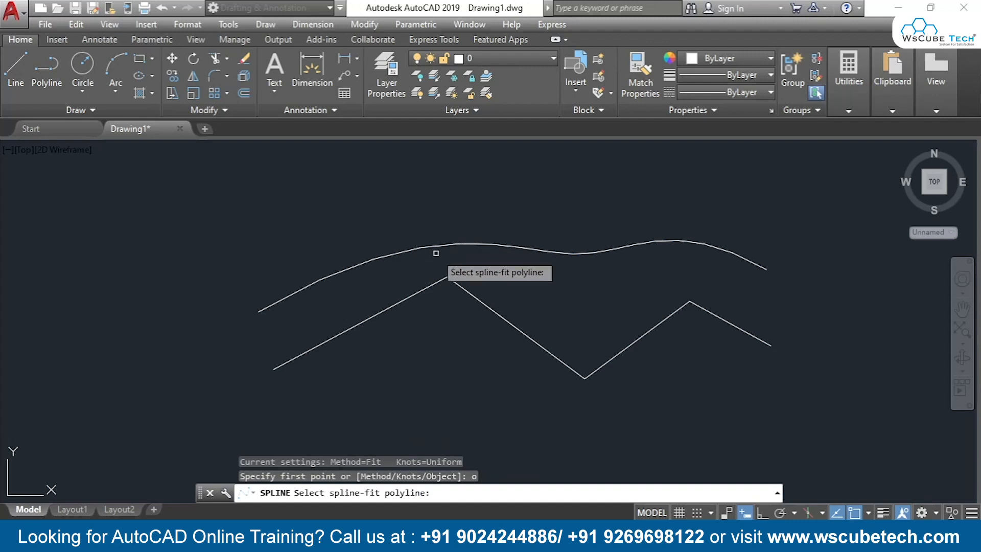
{"action": "left_click", "coordinate": [447, 241]}
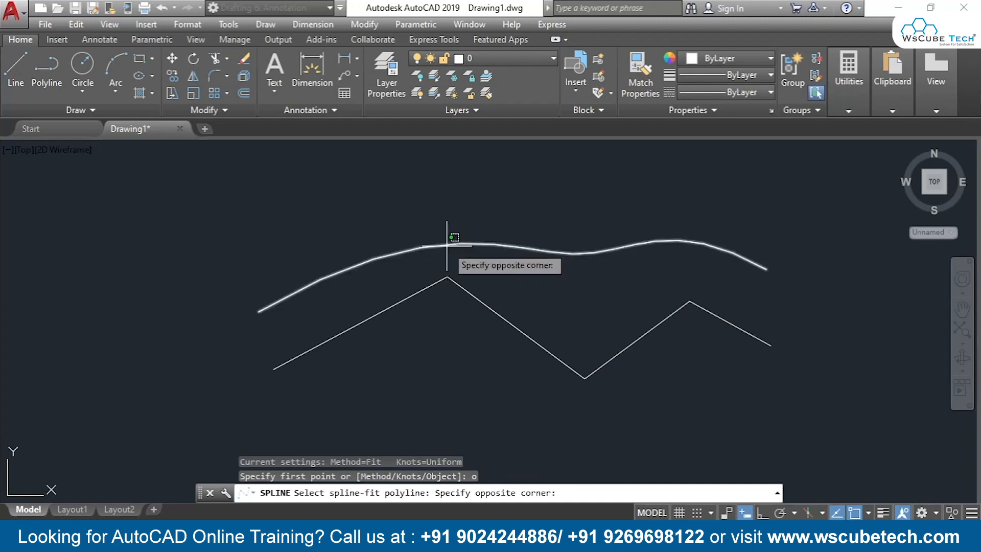
{"action": "left_click", "coordinate": [447, 246]}
{"action": "key", "text": "Return"}
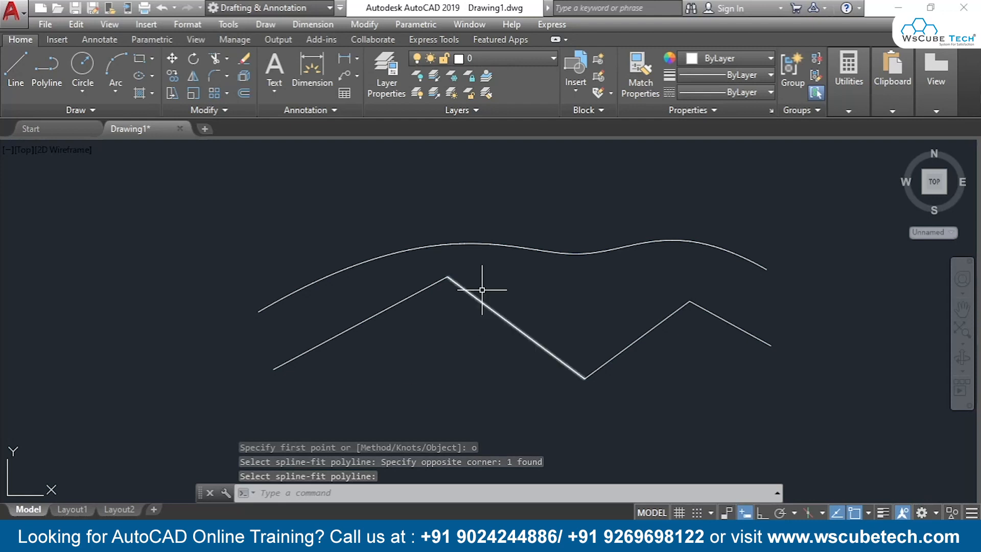
- Erase the converted spline and the zigzag lines below it to empty the drawing
{"action": "mouse_move", "coordinate": [505, 246]}
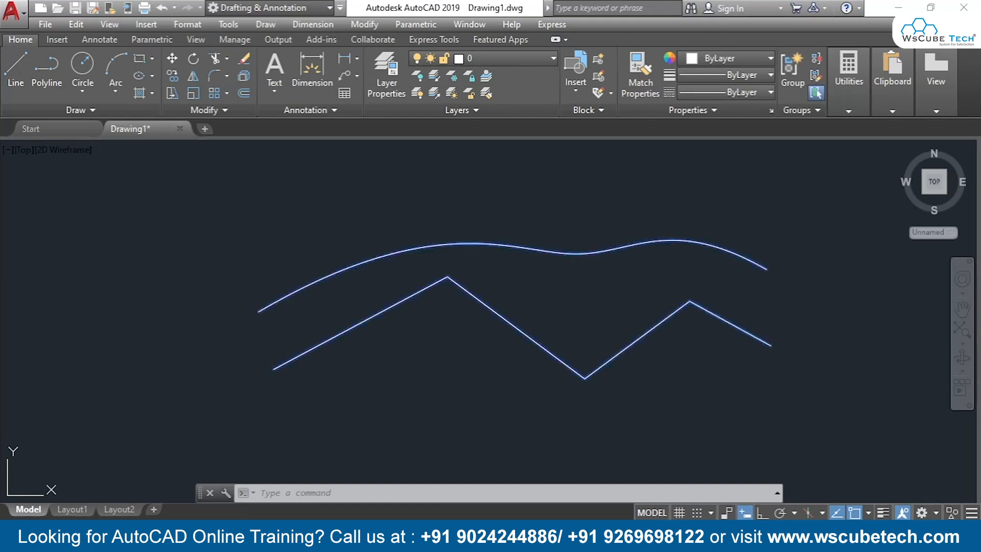
{"action": "key", "text": "ctrl+a"}
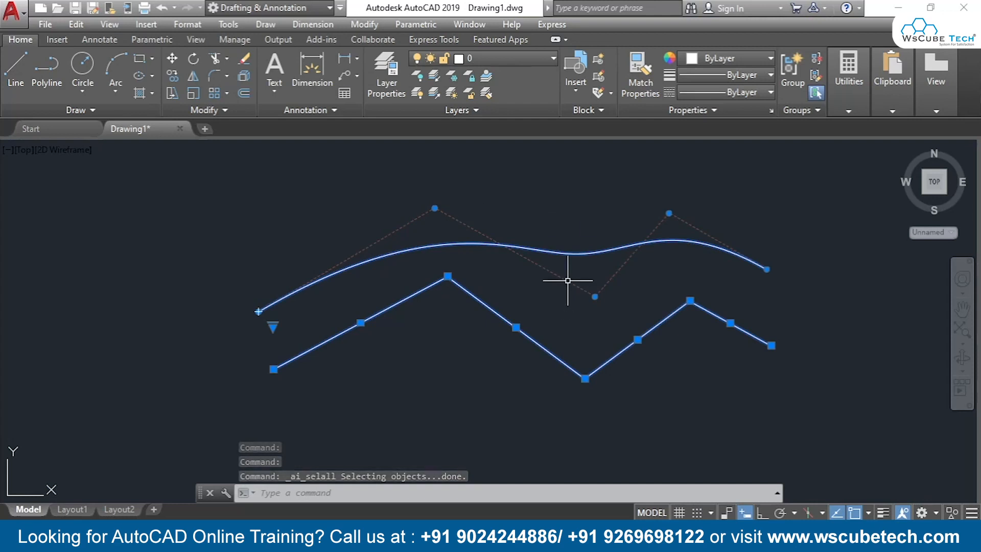
{"action": "key", "text": "Delete"}
- Draw an open zigzag polyline with five segments across the upper half of the empty drawing area
{"action": "left_click", "coordinate": [51, 63]}
{"action": "left_click", "coordinate": [238, 316]}
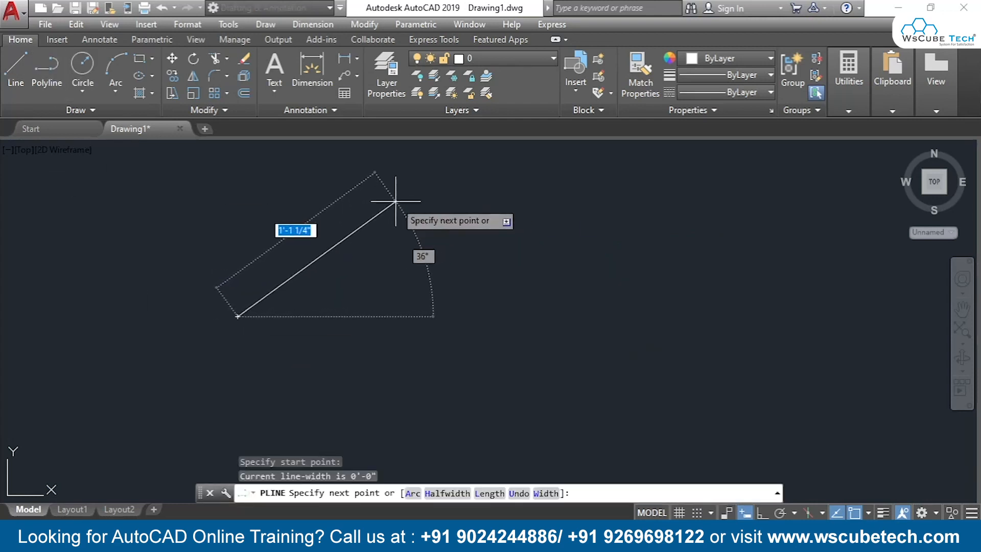
{"action": "left_click", "coordinate": [333, 194]}
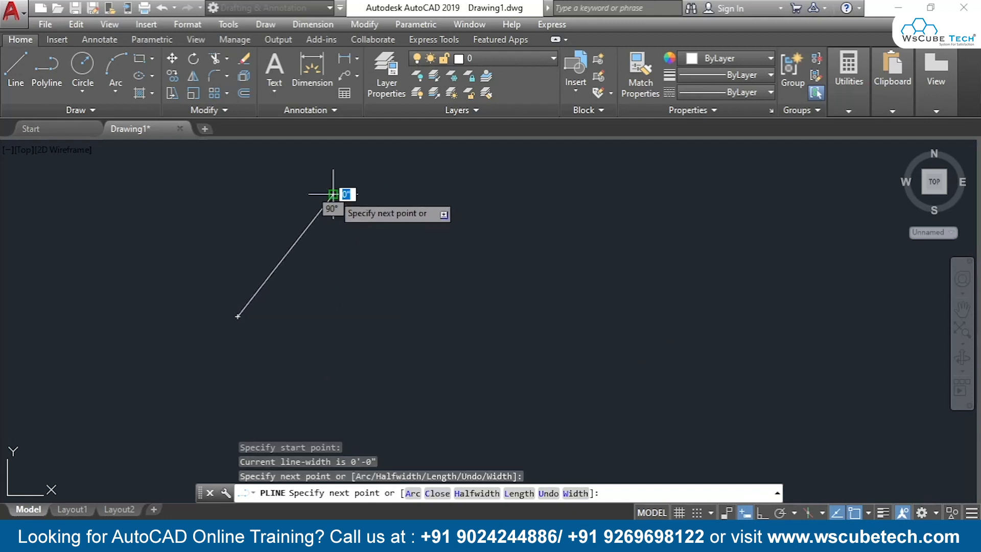
{"action": "left_click", "coordinate": [442, 307]}
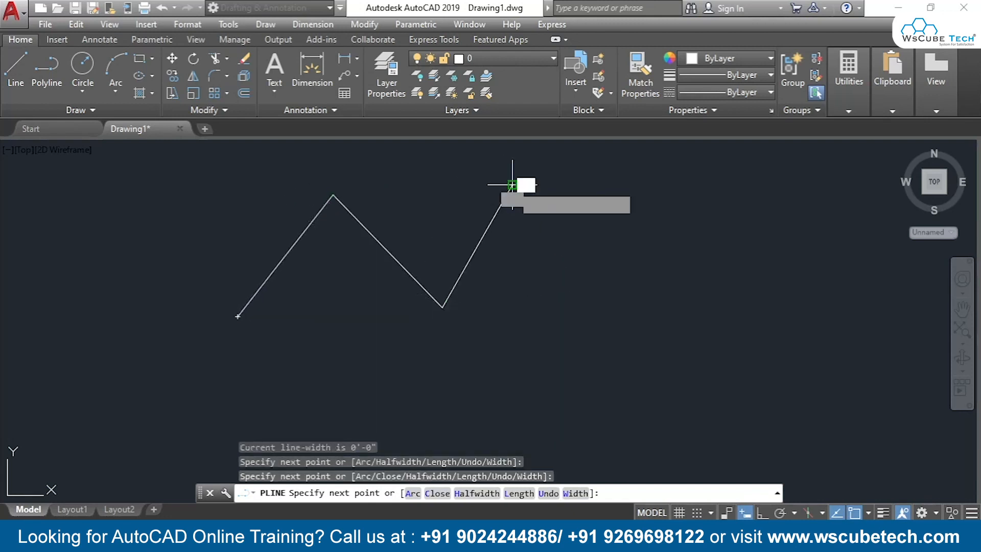
{"action": "left_click", "coordinate": [512, 186]}
{"action": "left_click", "coordinate": [677, 322]}
{"action": "left_click", "coordinate": [721, 211]}
{"action": "key", "text": "Return"}
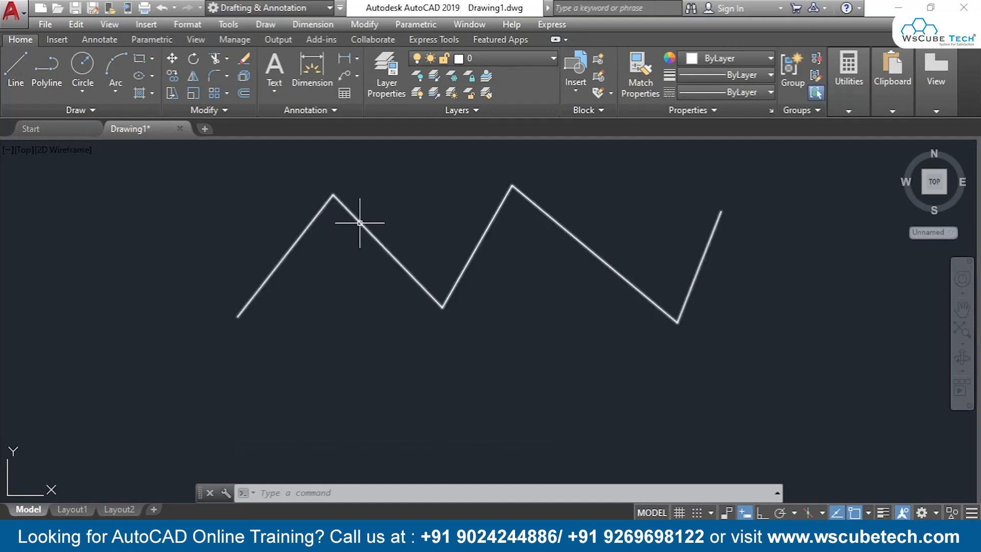
- Apply the polyline Spline Fit operation to the five-segment zigzag polyline to smooth it into a curve
{"action": "mouse_move", "coordinate": [360, 224]}
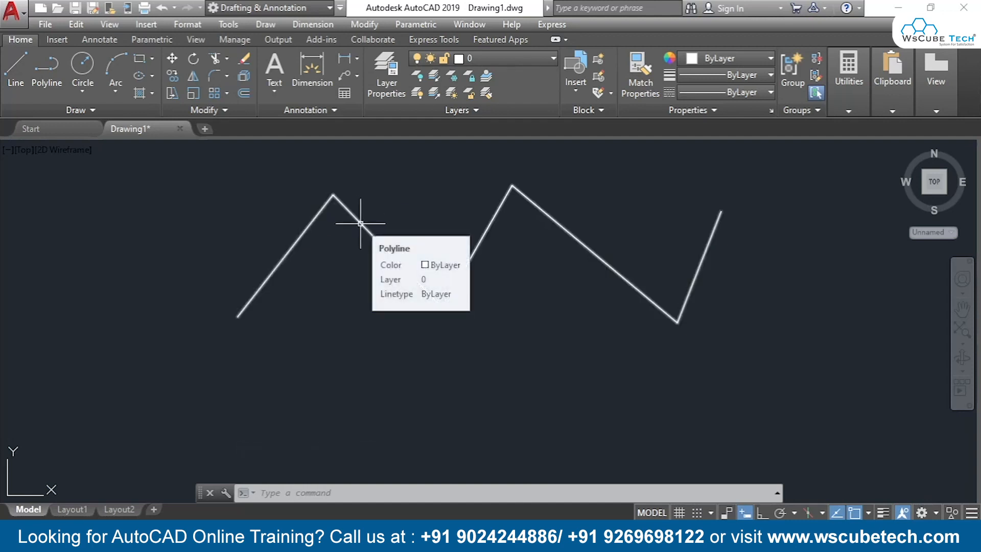
{"action": "left_click", "coordinate": [360, 223]}
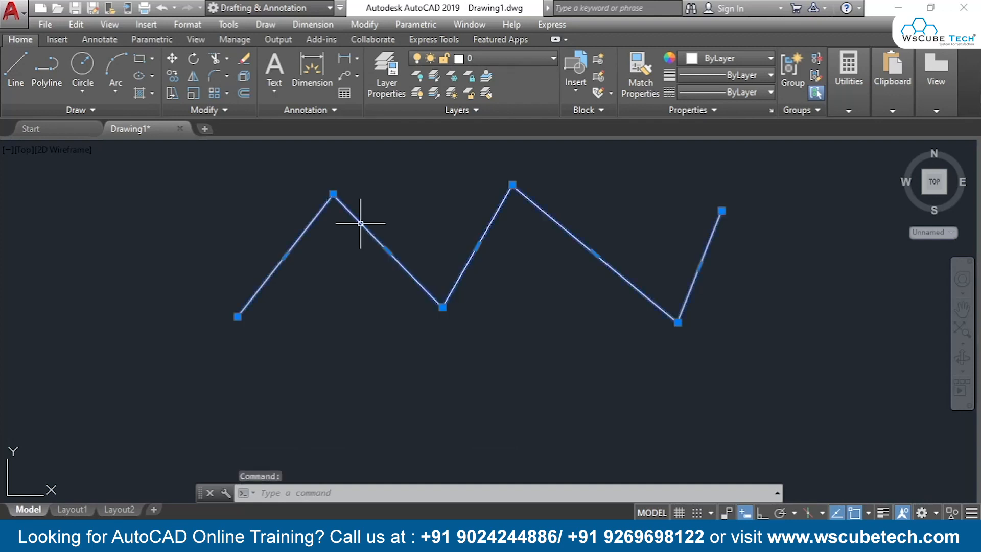
{"action": "right_click", "coordinate": [360, 224]}
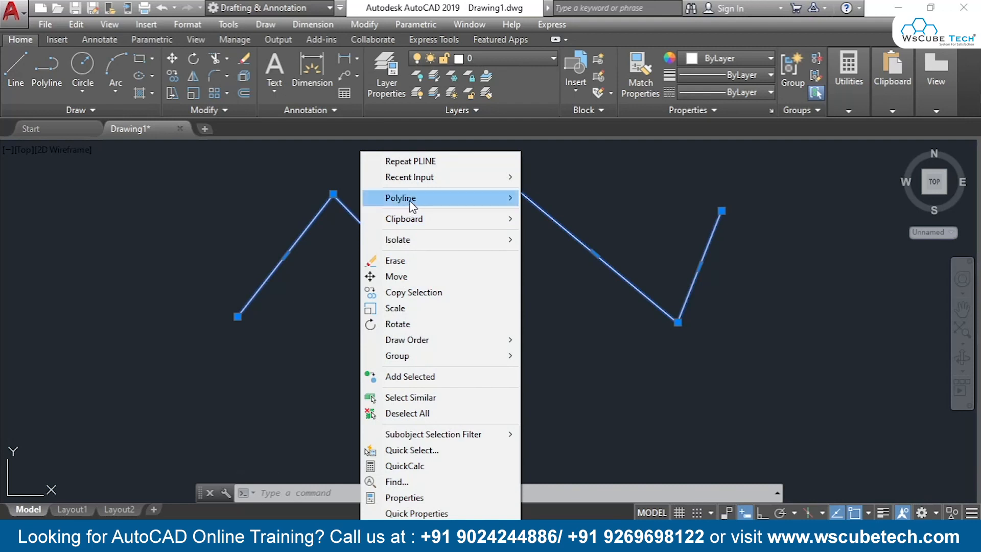
{"action": "mouse_move", "coordinate": [409, 200]}
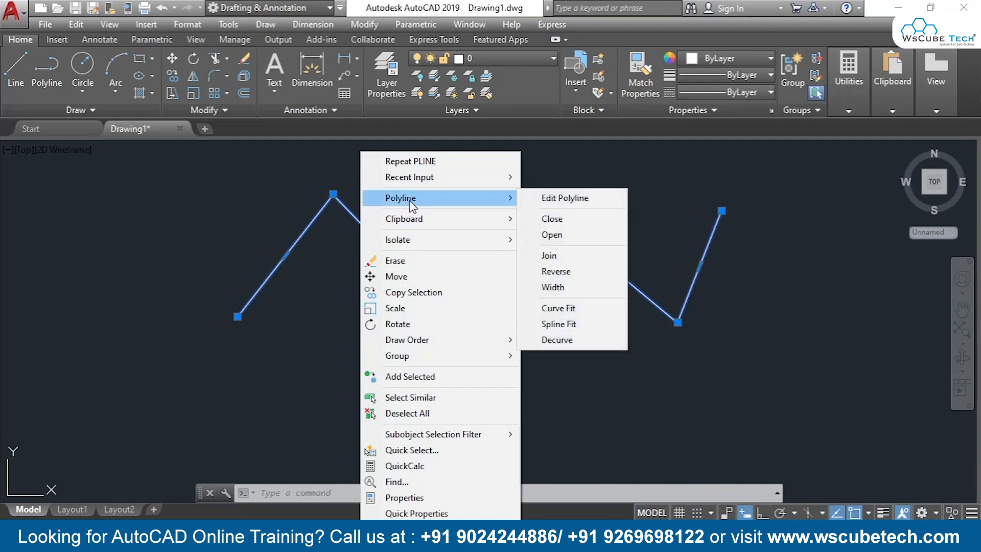
{"action": "left_click", "coordinate": [586, 326]}
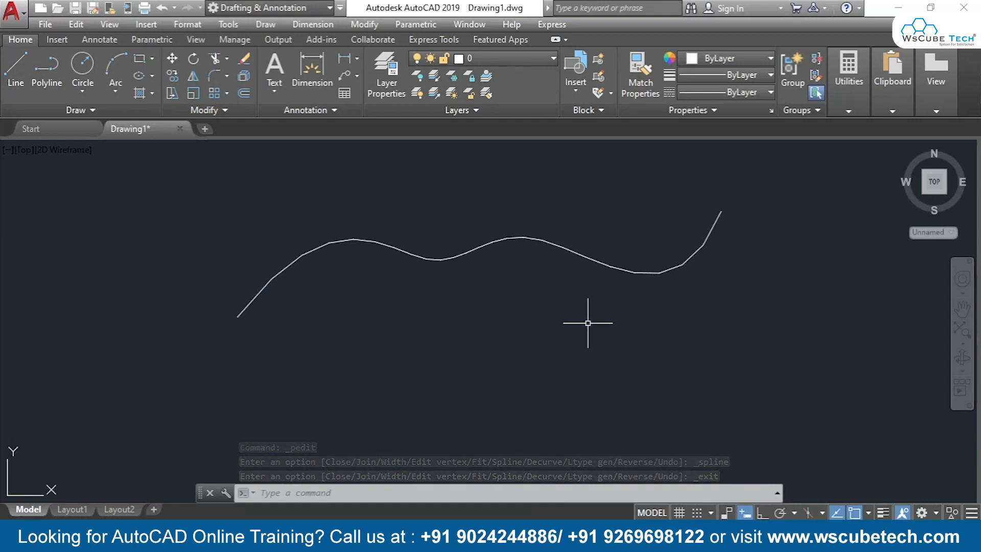
- Convert the smoothed five-segment polyline into a spline with the SPLINE command's Object option
{"action": "left_click", "coordinate": [60, 108]}
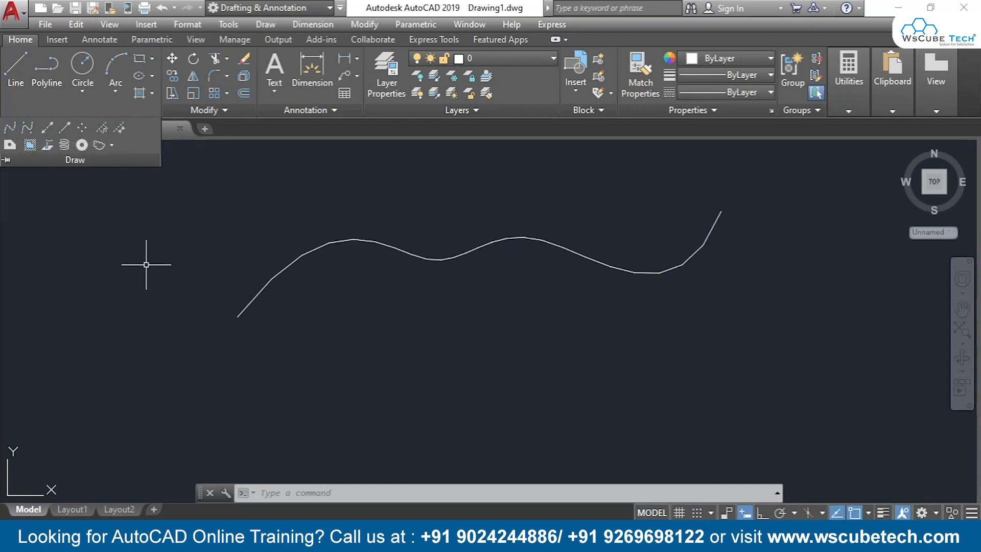
{"action": "type", "text": "spl"}
{"action": "key", "text": "Return"}
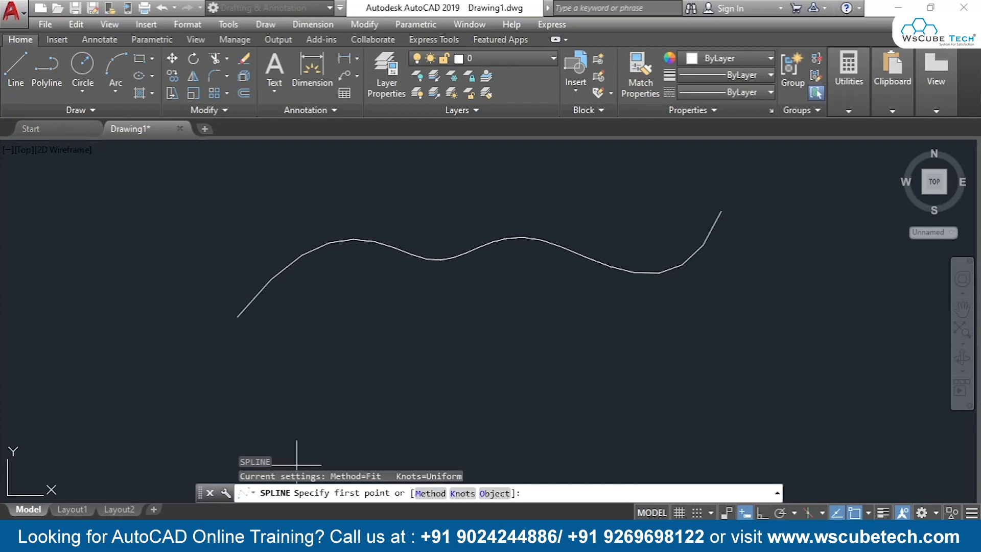
{"action": "type", "text": "o"}
{"action": "key", "text": "Return"}
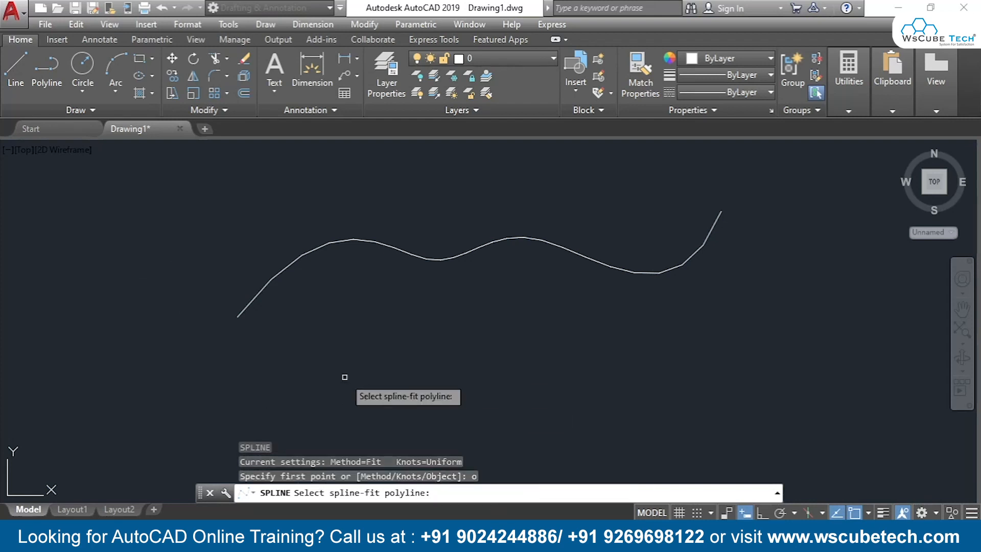
{"action": "left_click", "coordinate": [372, 243]}
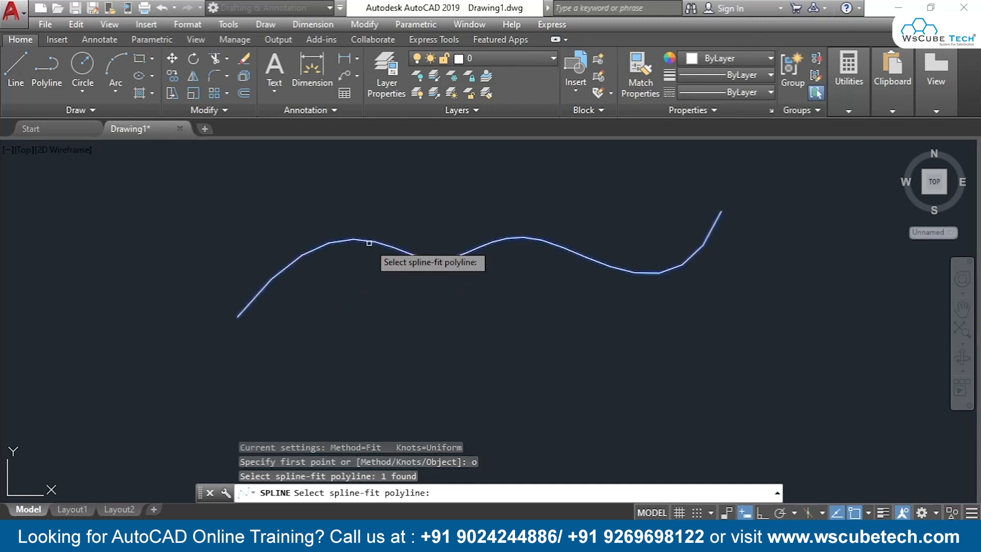
{"action": "key", "text": "Return"}
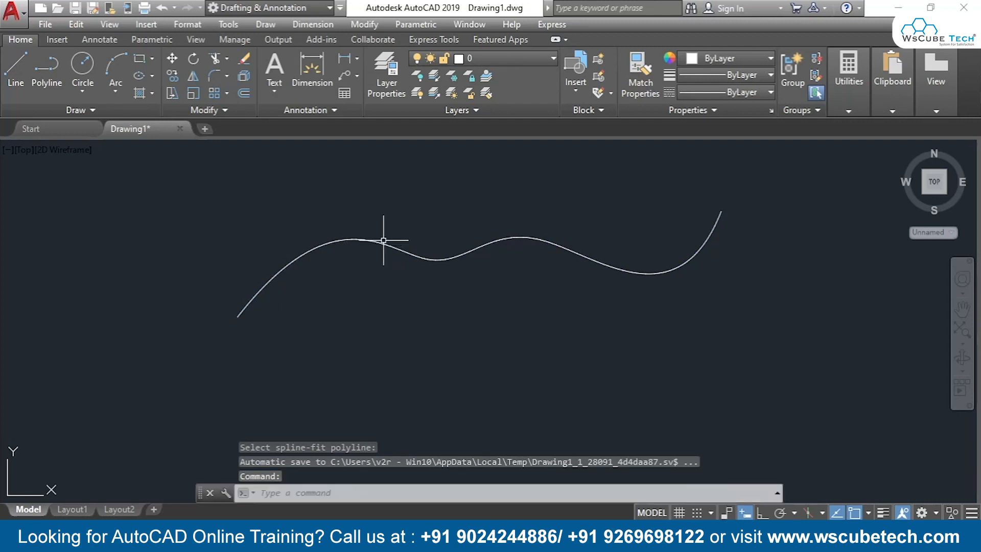
- Inspect the converted curve's object type and smoothness up close, and switch to the Drawing Splines presentation slide
{"action": "mouse_move", "coordinate": [383, 242]}
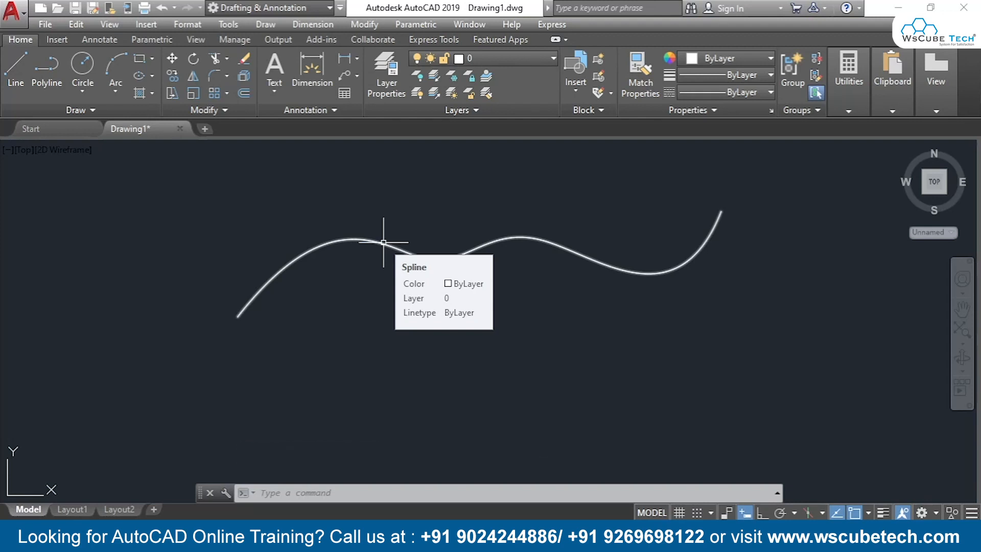
{"action": "scroll", "coordinate": [306, 332], "scroll_direction": "up", "scroll_amount": 4}
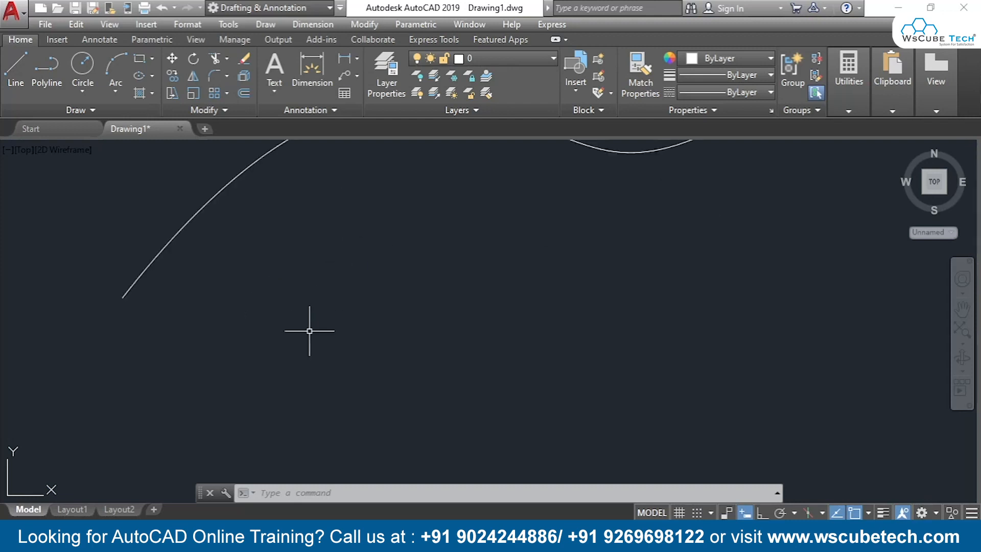
{"action": "scroll", "coordinate": [344, 278], "scroll_direction": "down", "scroll_amount": 2}
{"action": "middle_click_drag", "start_coordinate": [344, 281], "coordinate": [345, 393]}
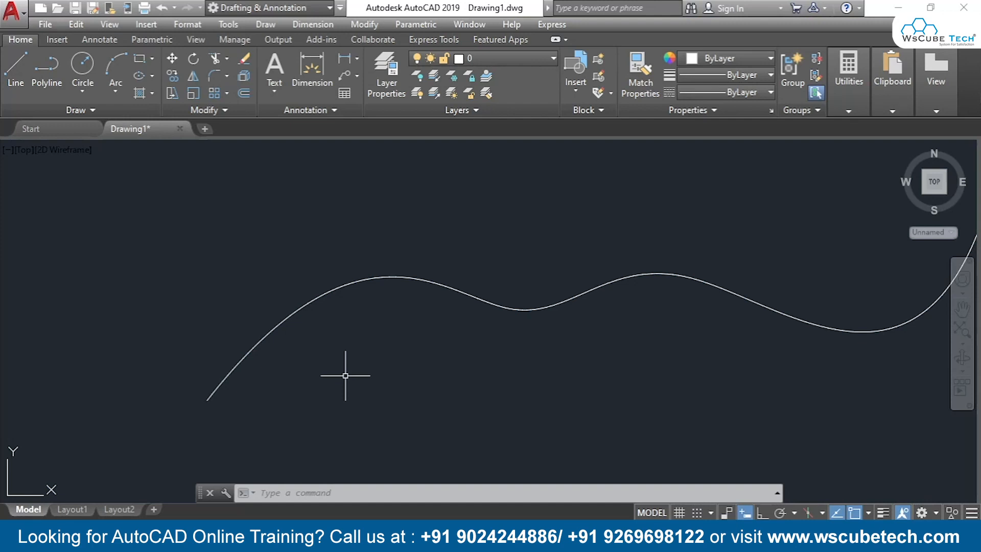
{"action": "scroll", "coordinate": [347, 284], "scroll_direction": "down", "scroll_amount": 2}
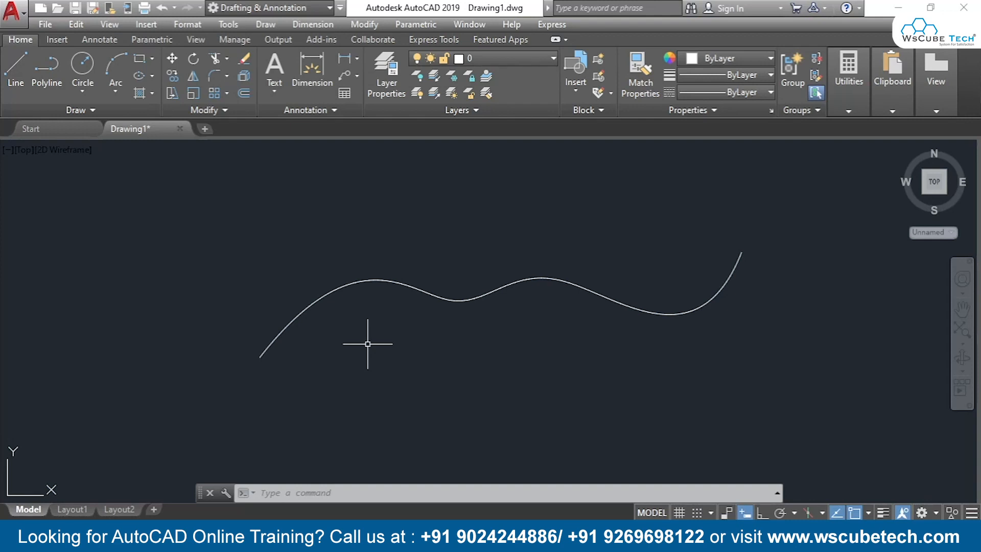
{"action": "key", "text": "alt+Tab"}
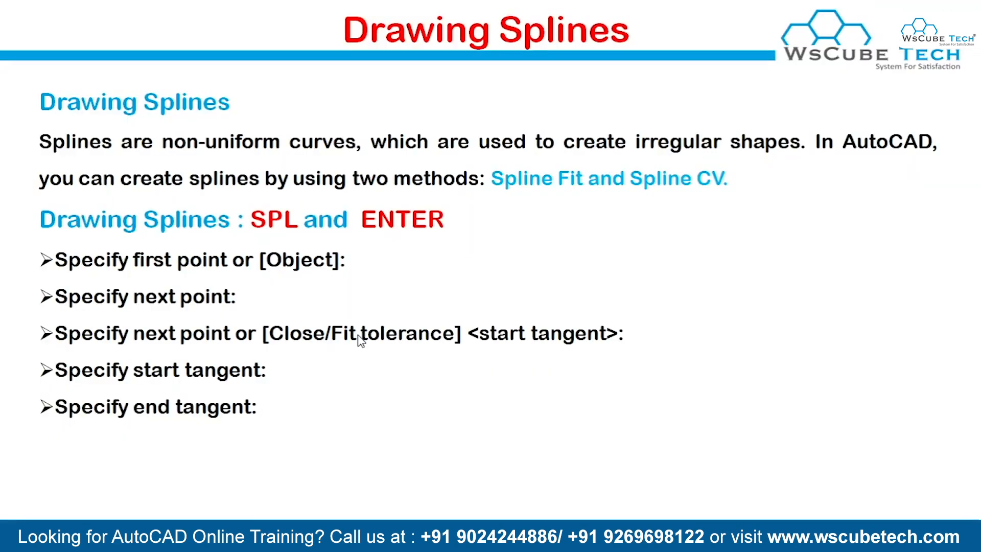